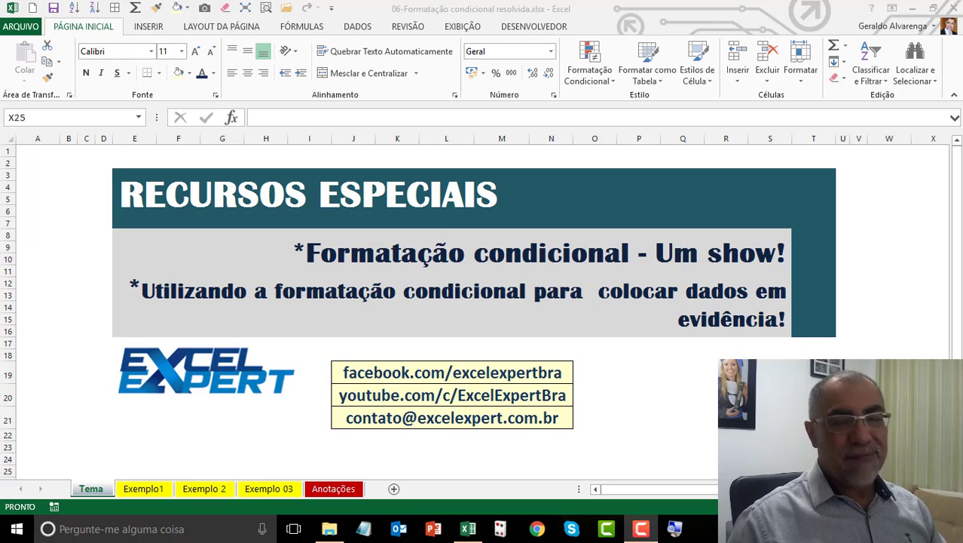
pyautogui.click(515, 376)
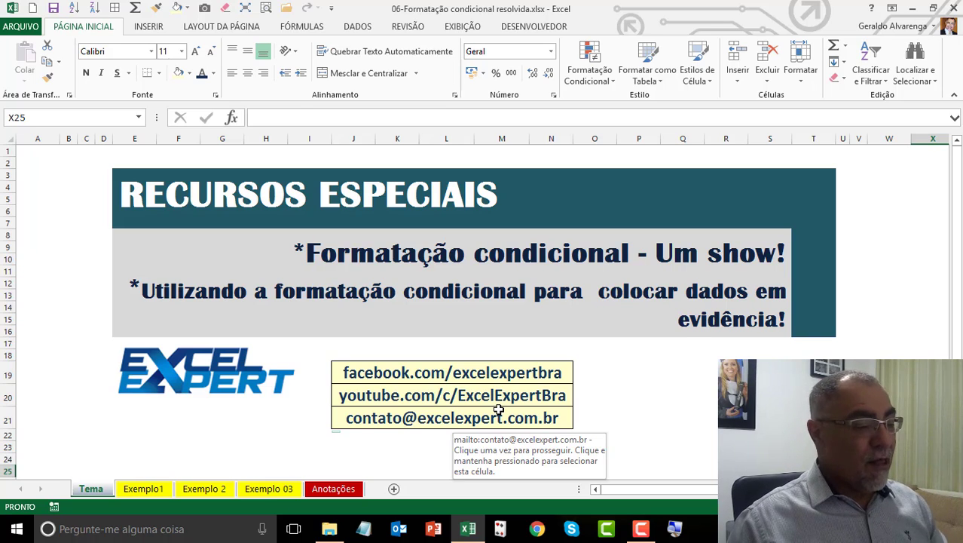
pyautogui.click(479, 397)
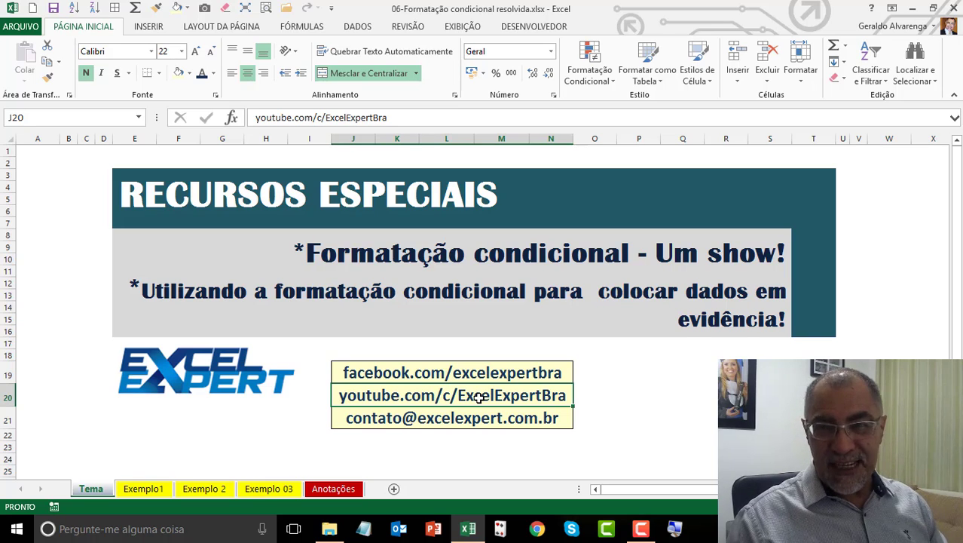
pyautogui.click(488, 427)
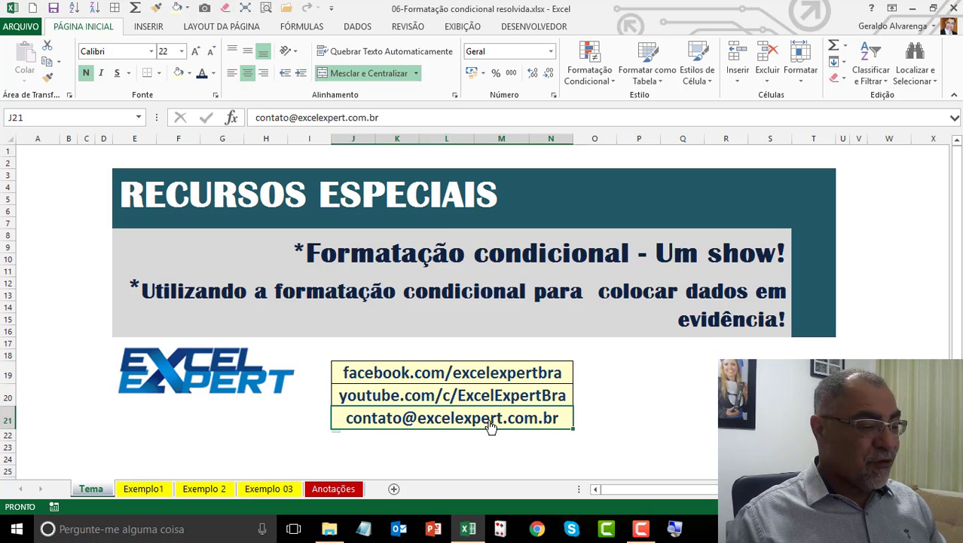
pyautogui.click(673, 404)
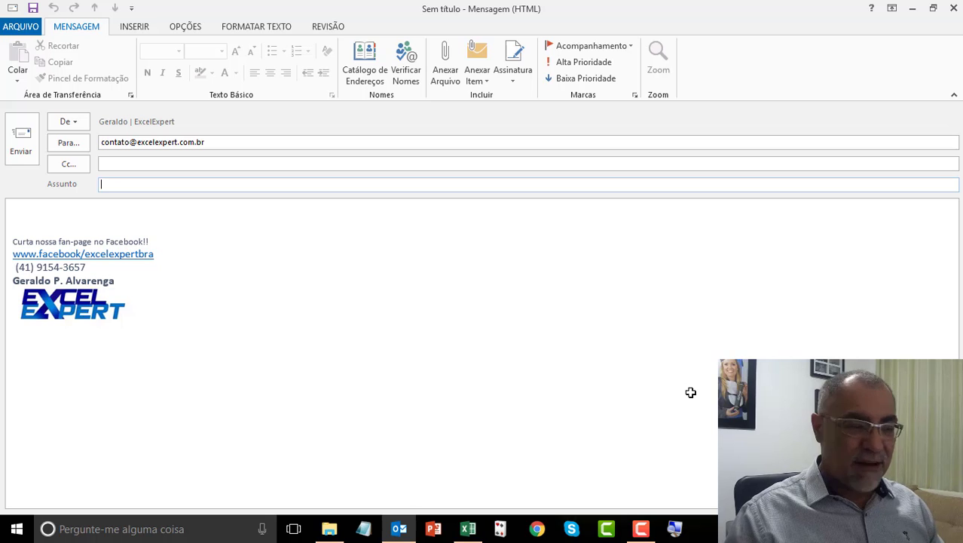
pyautogui.click(953, 14)
pyautogui.click(497, 308)
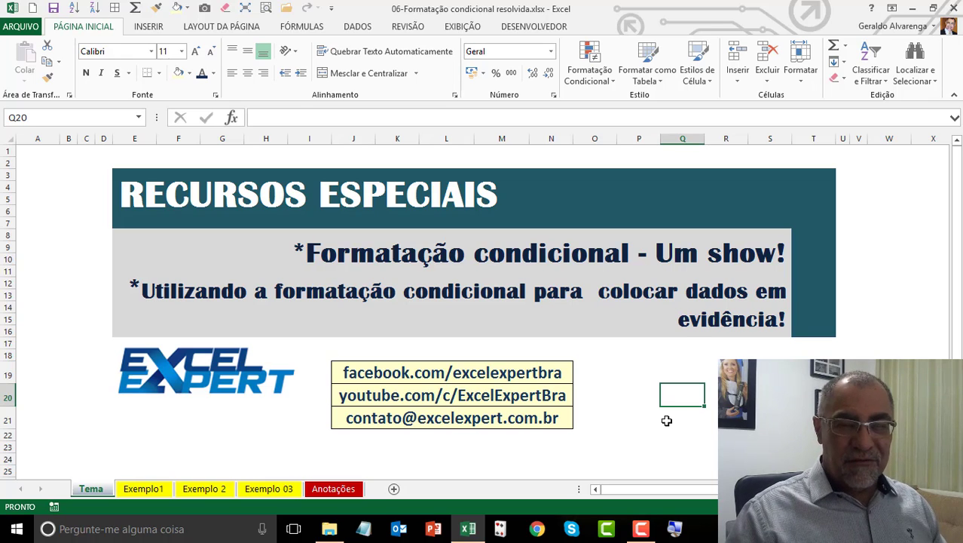
pyautogui.click(585, 421)
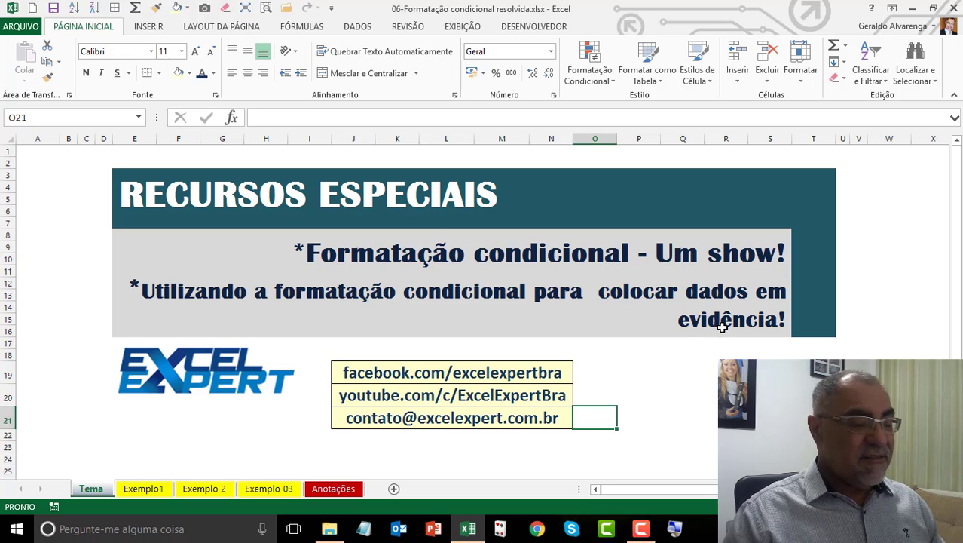
# Read the conditional formatting introduction and the EXEMPLO 01 notes on the Anotações sheet, enlarged for reading
pyautogui.click(337, 491)
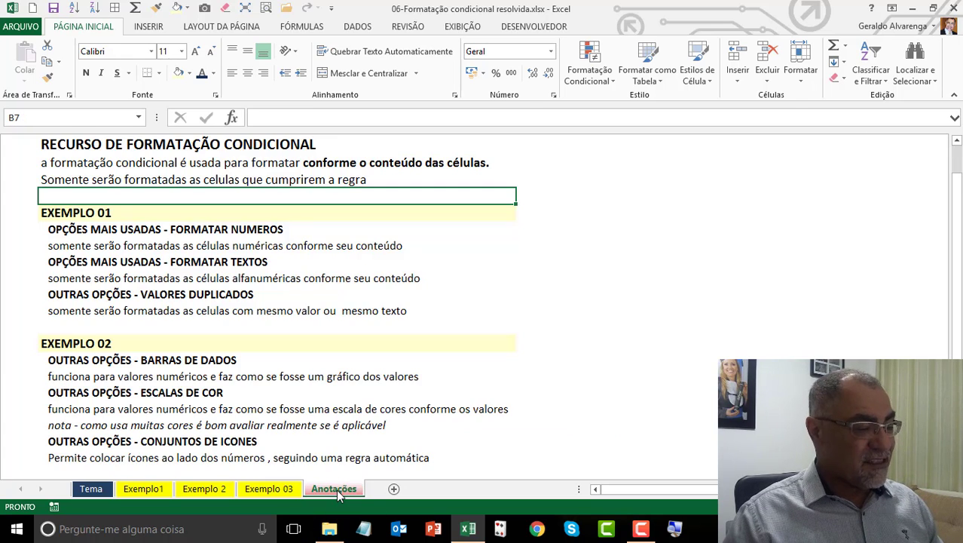
pyautogui.moveTo(289, 144); pyautogui.dragTo(225, 209)
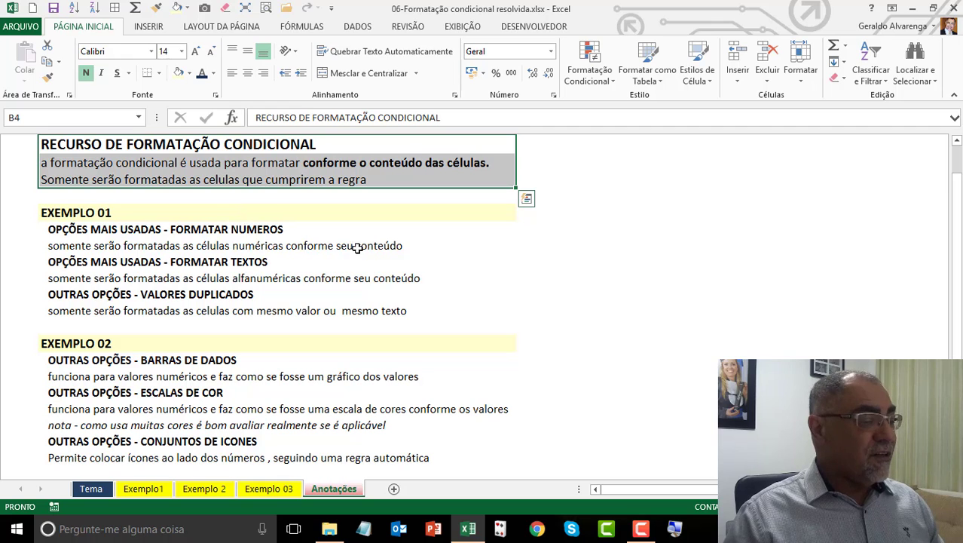
pyautogui.click(499, 215)
pyautogui.moveTo(129, 173); pyautogui.dragTo(159, 109)
pyautogui.click(266, 8)
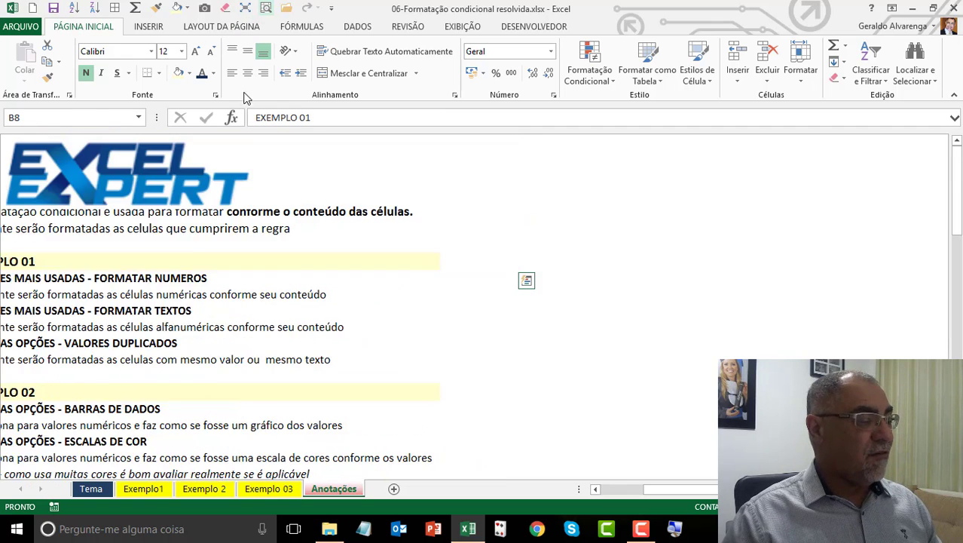
pyautogui.click(215, 300)
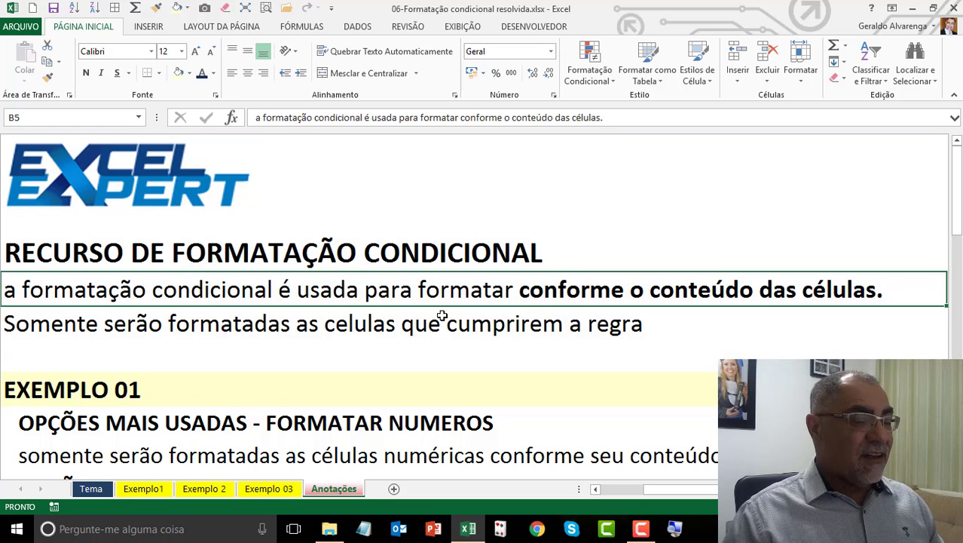
pyautogui.moveTo(960, 218); pyautogui.dragTo(959, 218)
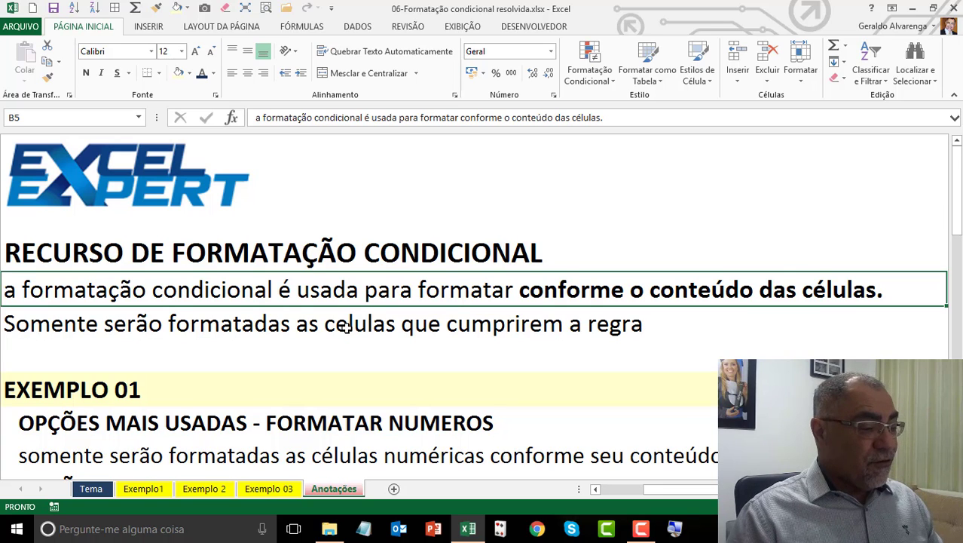
pyautogui.click(308, 322)
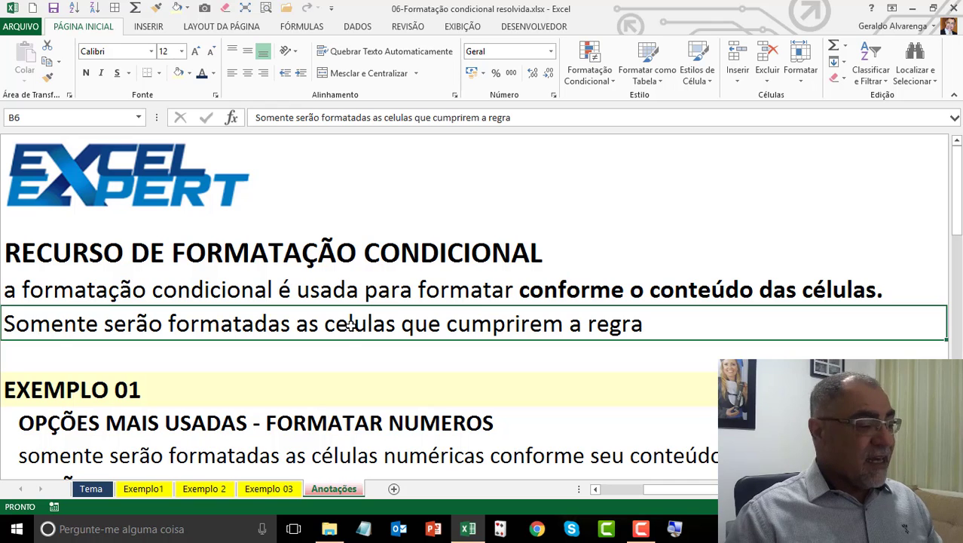
pyautogui.moveTo(205, 392); pyautogui.dragTo(189, 440)
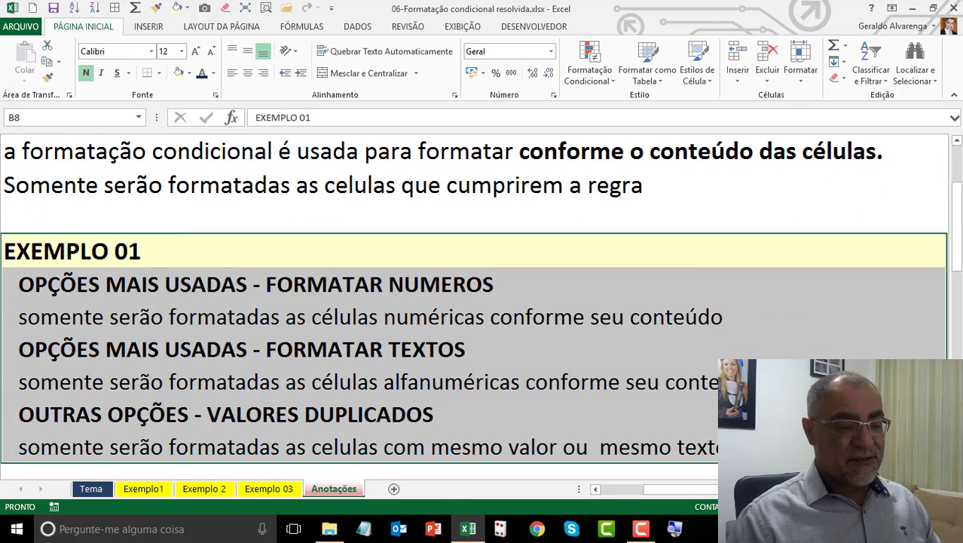
pyautogui.scroll(-3, 238, 174)
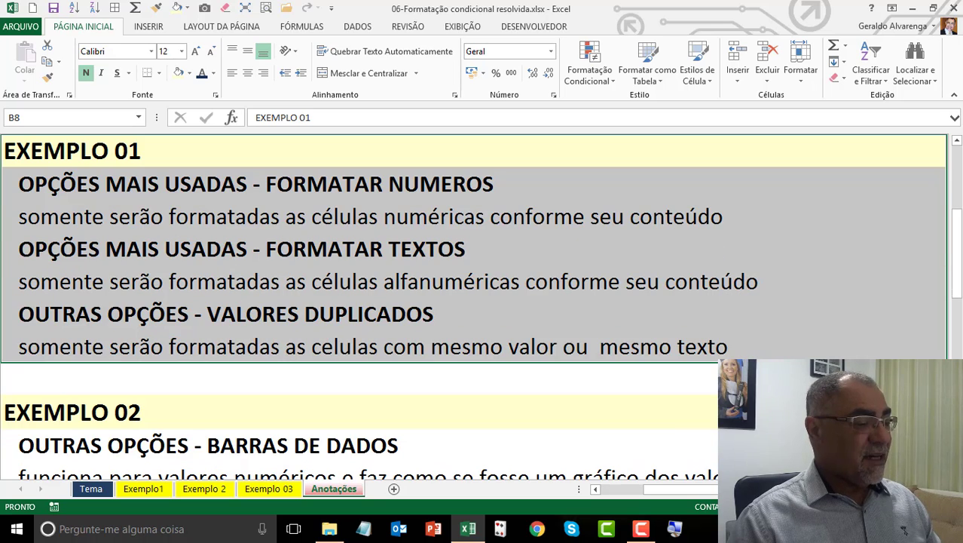
pyautogui.click(205, 176)
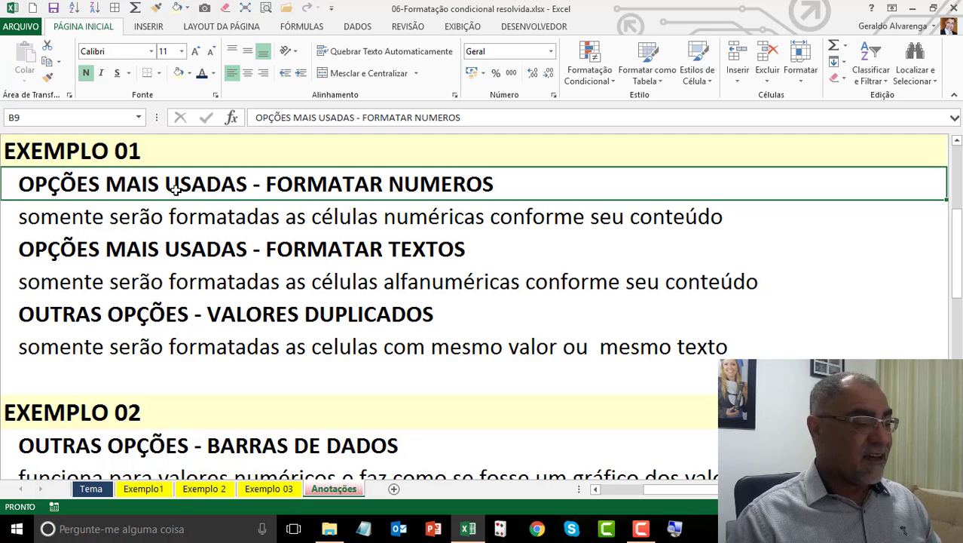
# Highlight values less than 5 in the grades table A6:G13 on Exemplo1 with Preenchimento Vermelho Claro e Texto Vermelho Escuro
pyautogui.click(143, 490)
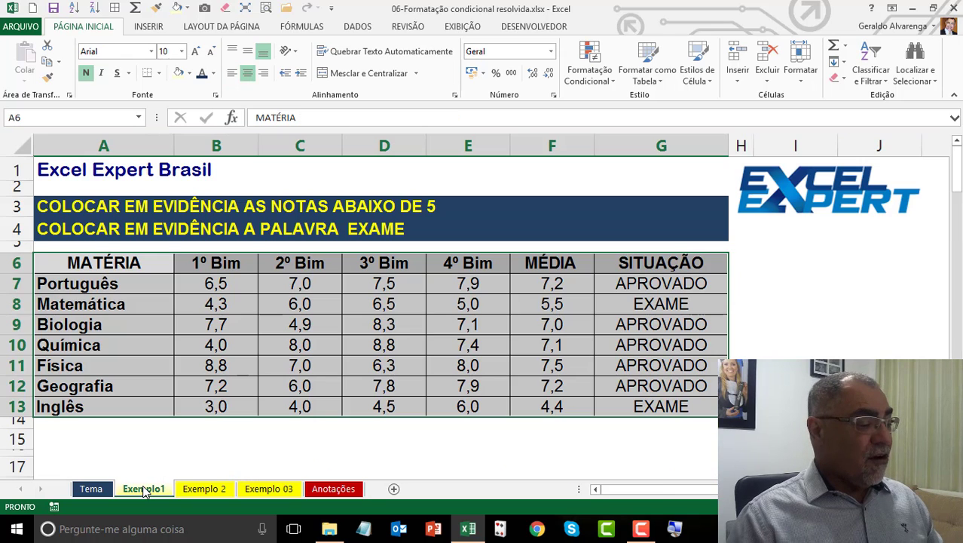
pyautogui.click(212, 283)
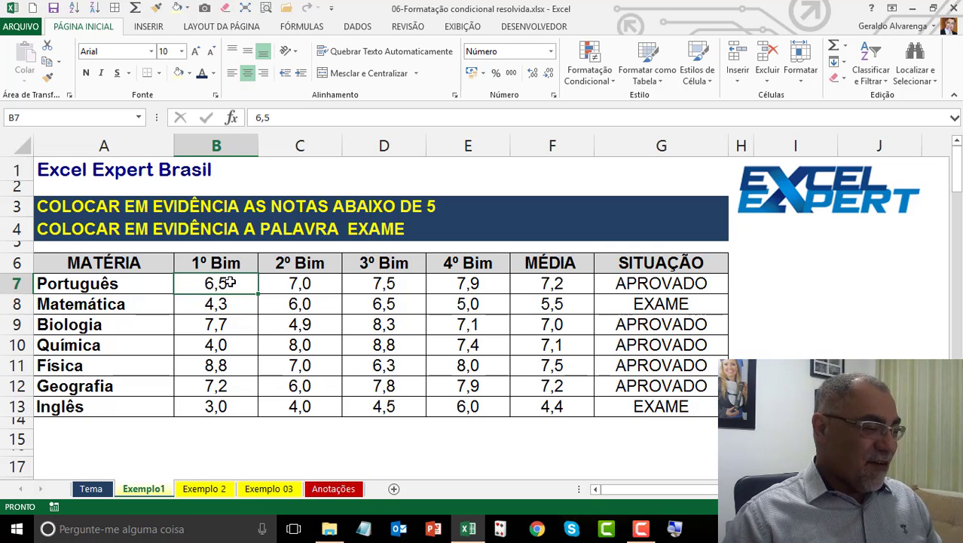
pyautogui.click(245, 7)
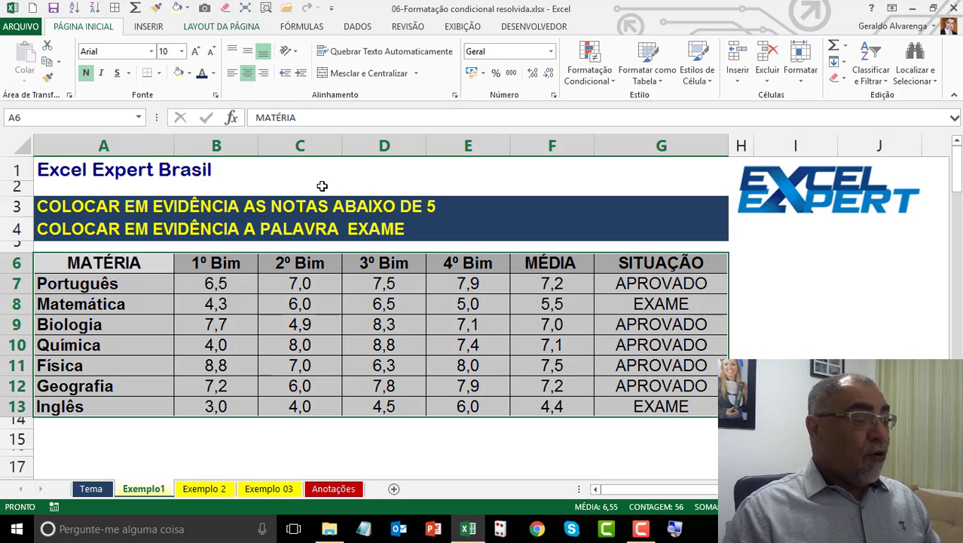
pyautogui.click(136, 29)
pyautogui.click(91, 28)
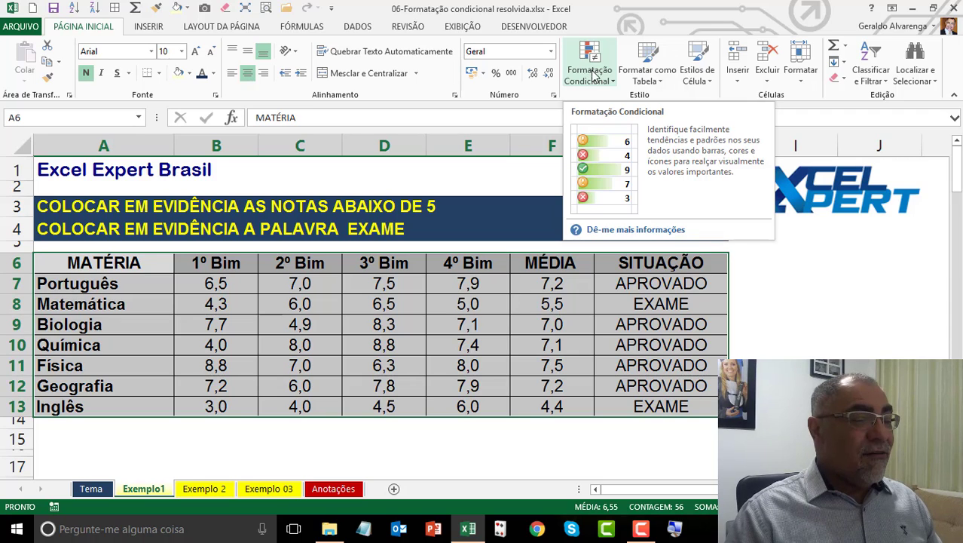
pyautogui.click(613, 83)
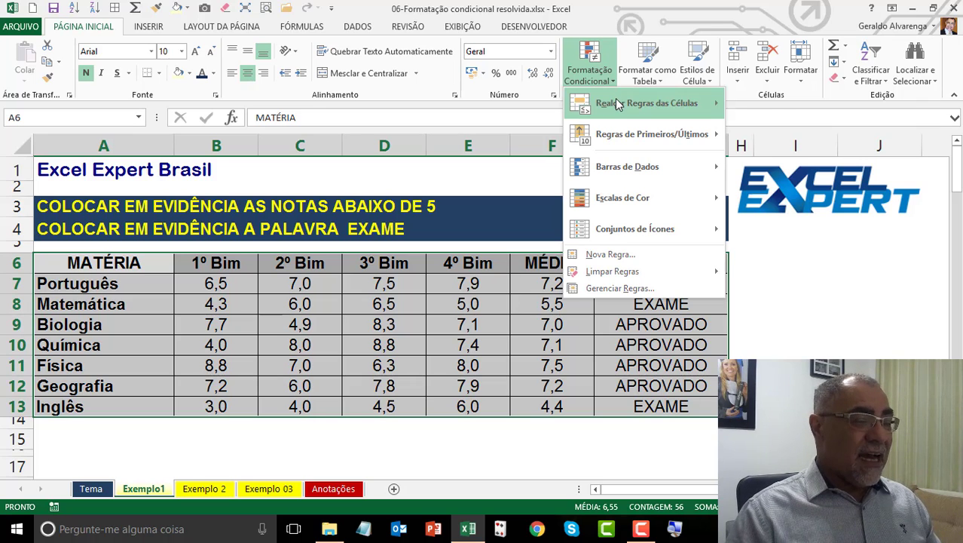
pyautogui.moveTo(617, 104)
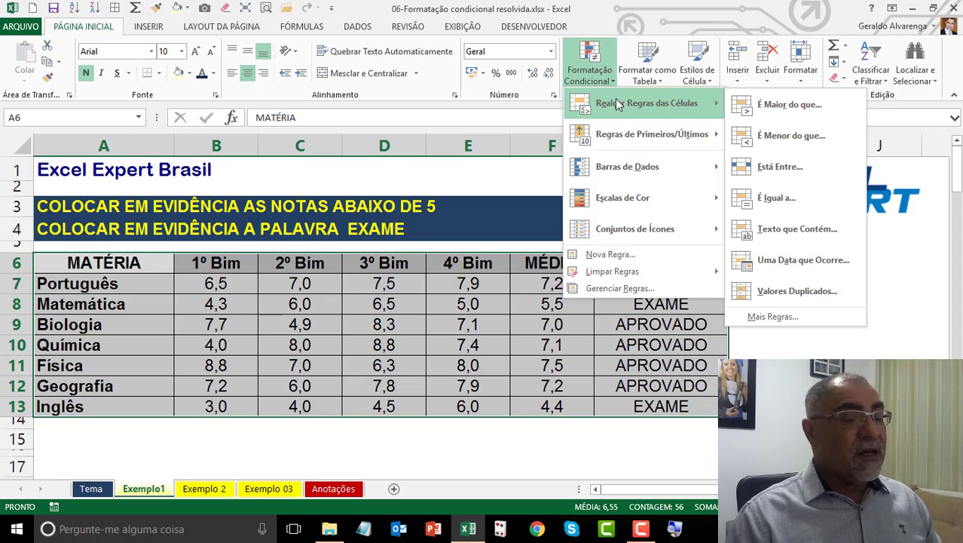
pyautogui.click(777, 137)
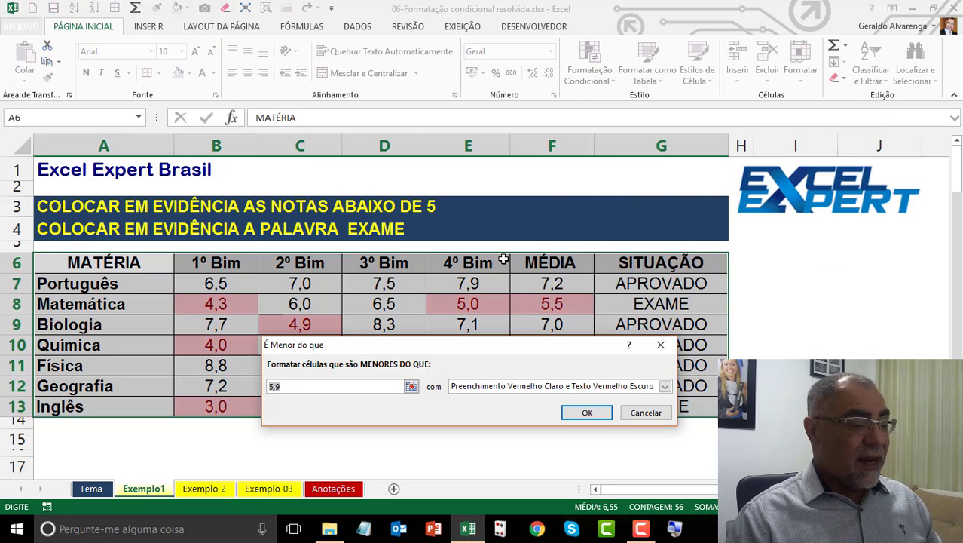
pyautogui.moveTo(455, 349); pyautogui.dragTo(383, 49)
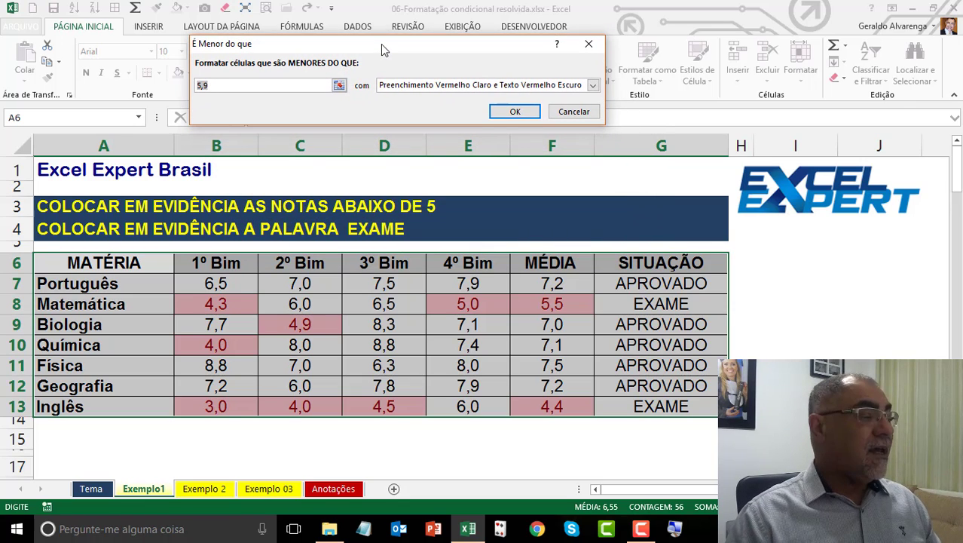
pyautogui.click(239, 86)
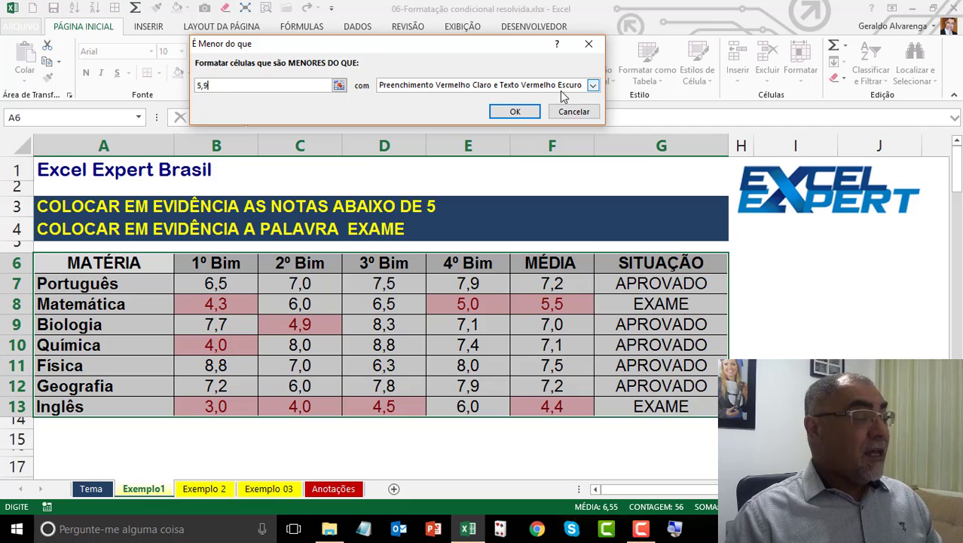
pyautogui.click(299, 85)
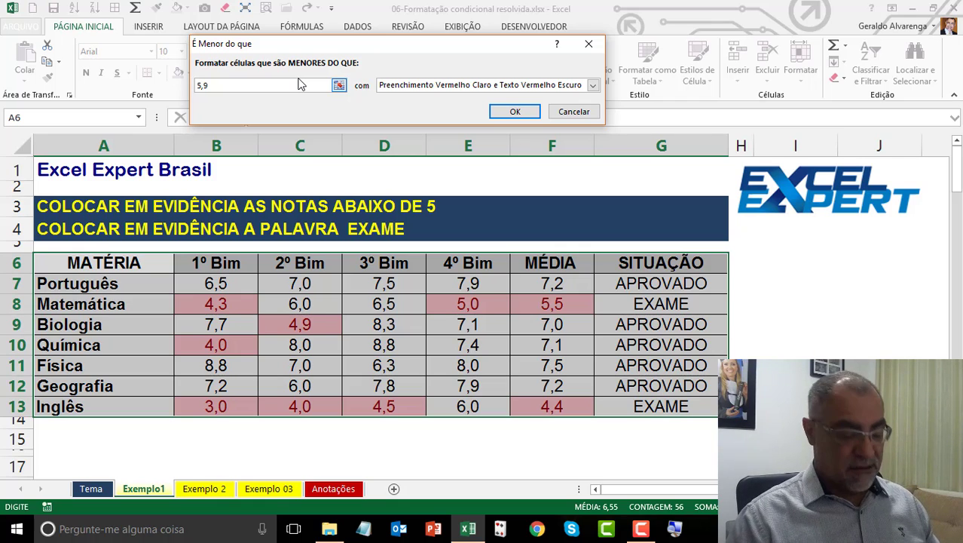
pyautogui.press('BackSpace')
pyautogui.press('BackSpace')
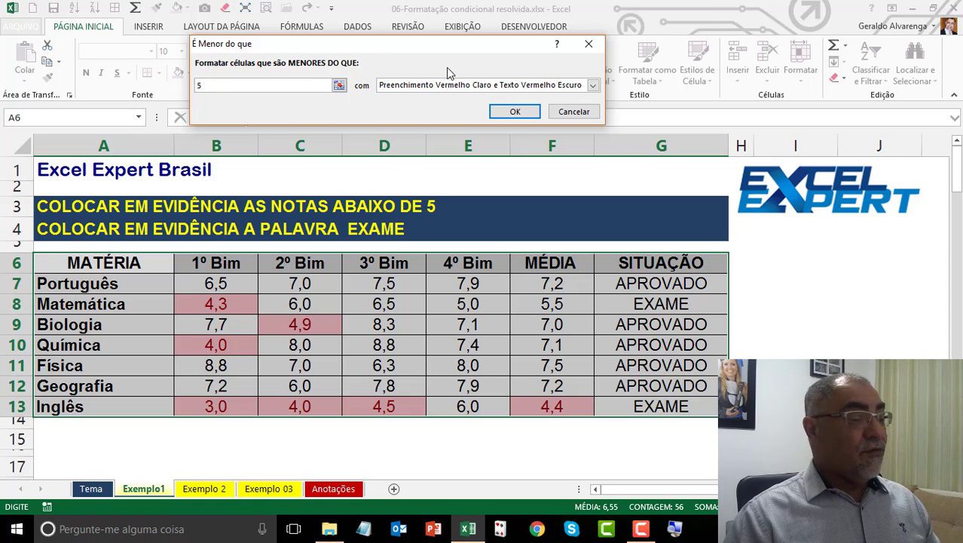
pyautogui.click(515, 112)
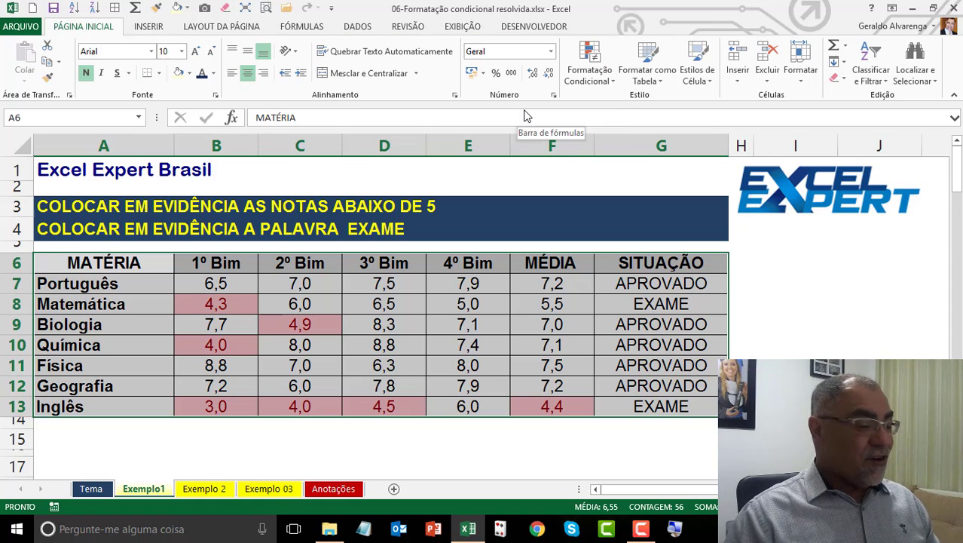
# Review the number and text formatting notes on the Anotações sheet and examine the SITUAÇÃO column of the Exemplo1 grades table
pyautogui.click(109, 262)
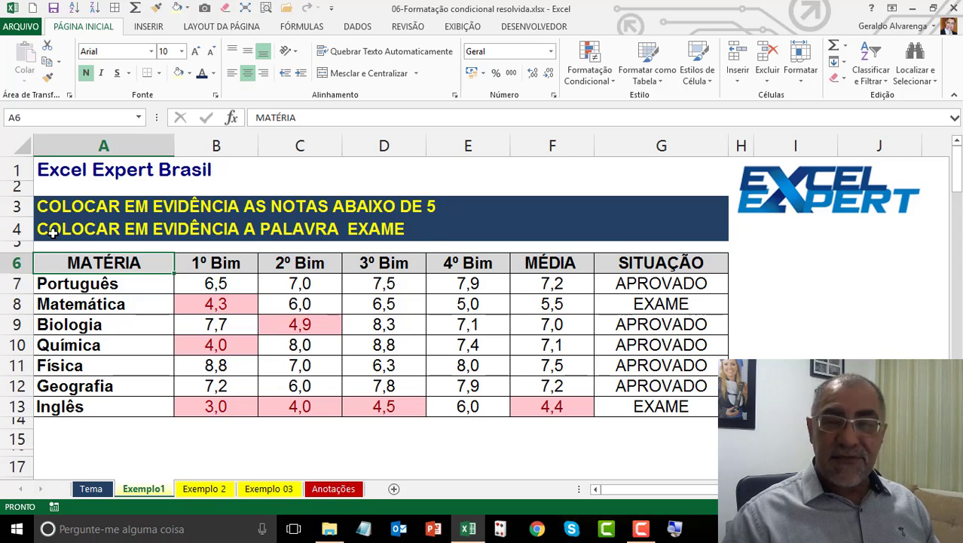
pyautogui.moveTo(200, 280); pyautogui.dragTo(555, 404)
pyautogui.click(334, 488)
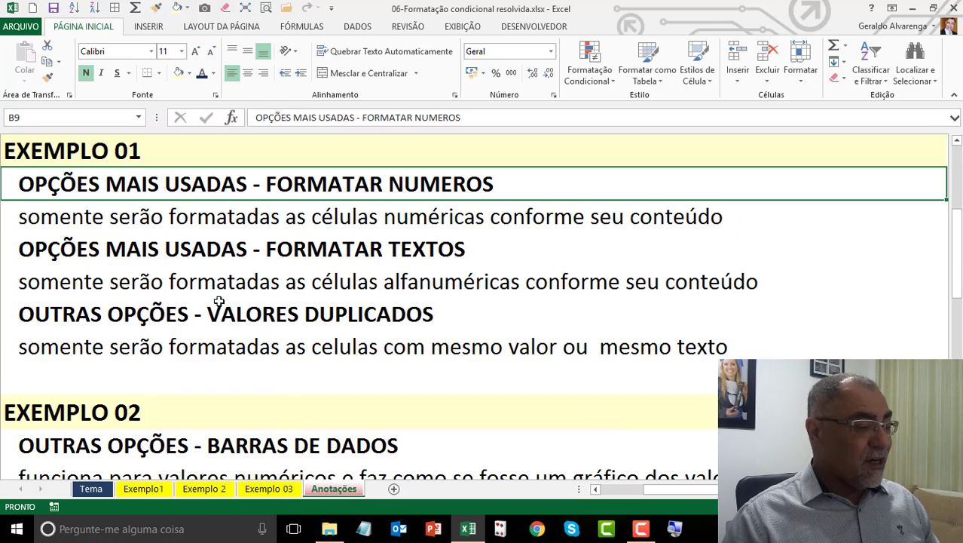
pyautogui.moveTo(237, 220); pyautogui.dragTo(243, 191)
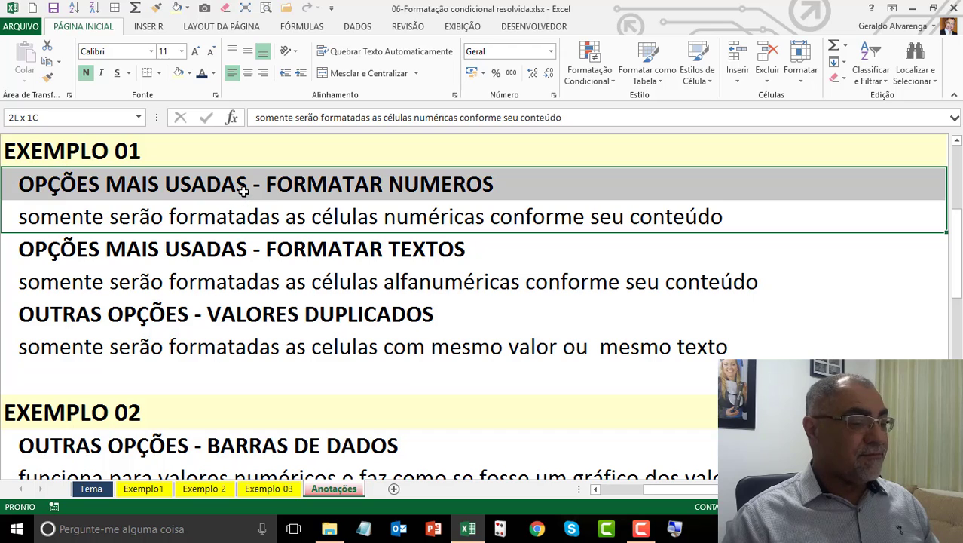
pyautogui.moveTo(264, 276); pyautogui.dragTo(269, 255)
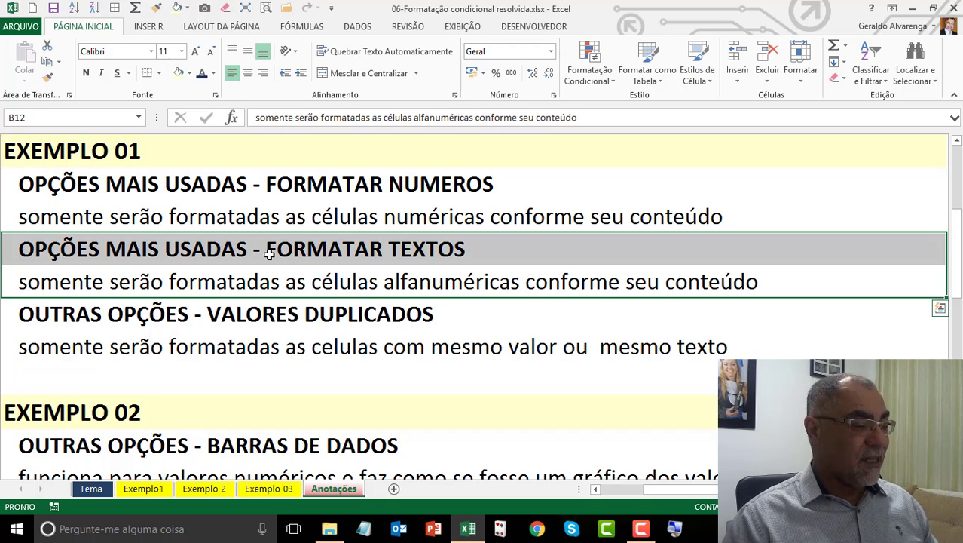
pyautogui.click(144, 489)
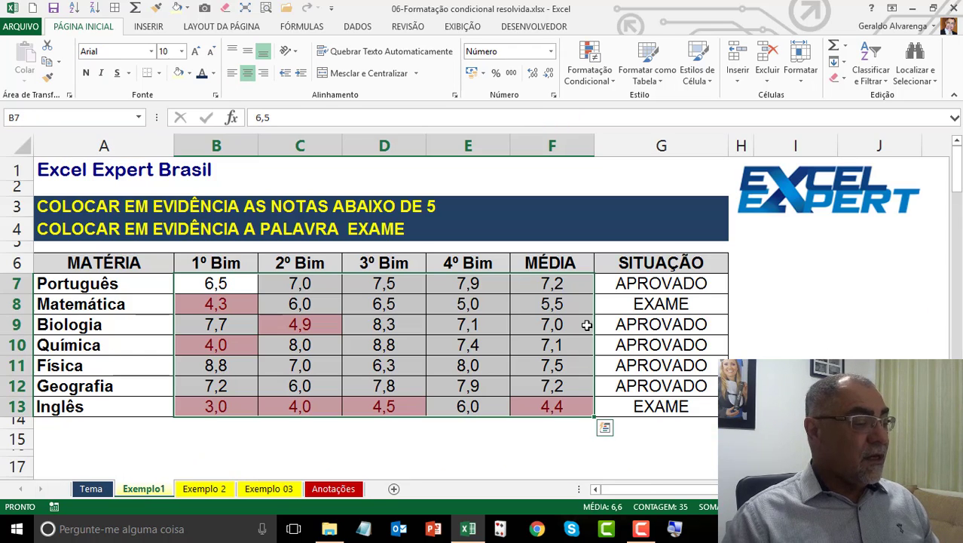
pyautogui.moveTo(668, 282); pyautogui.dragTo(656, 407)
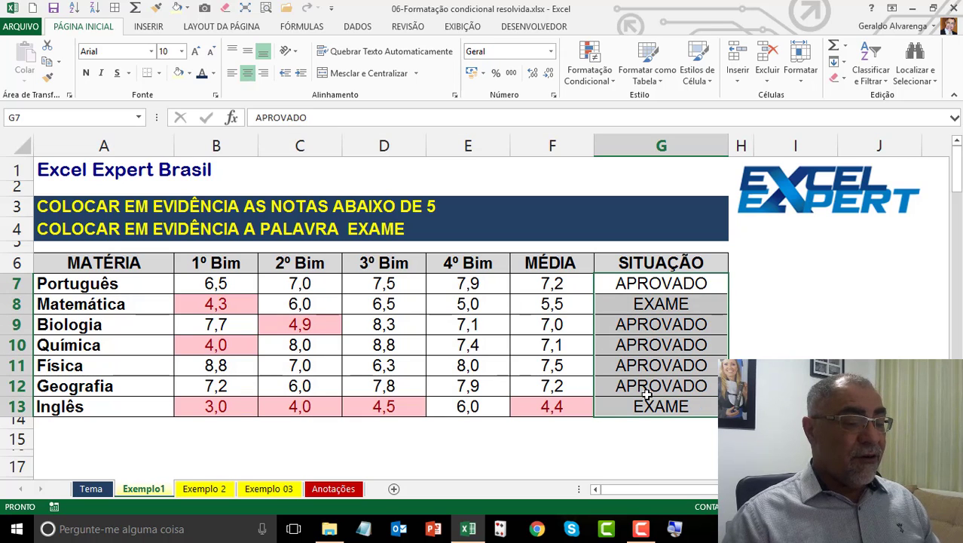
pyautogui.click(647, 283)
pyautogui.click(641, 304)
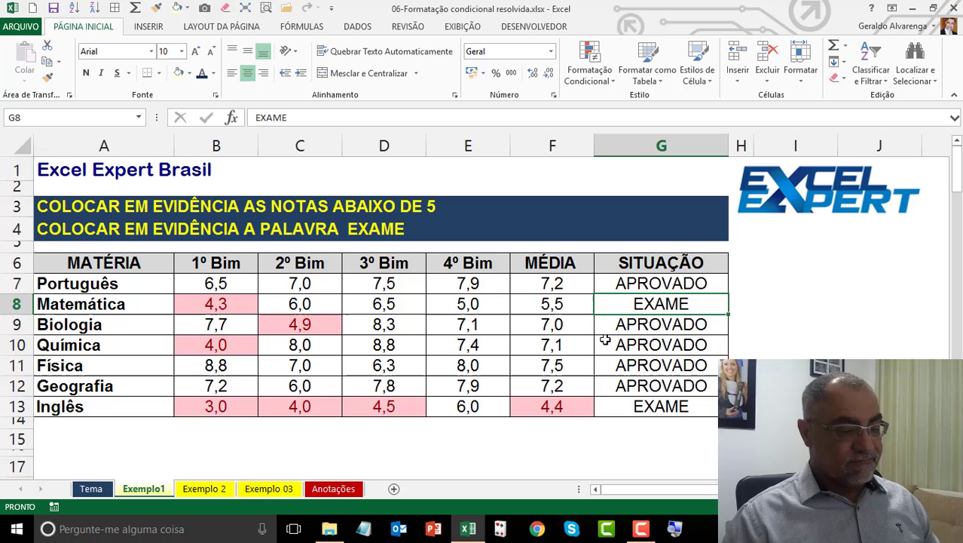
pyautogui.click(572, 403)
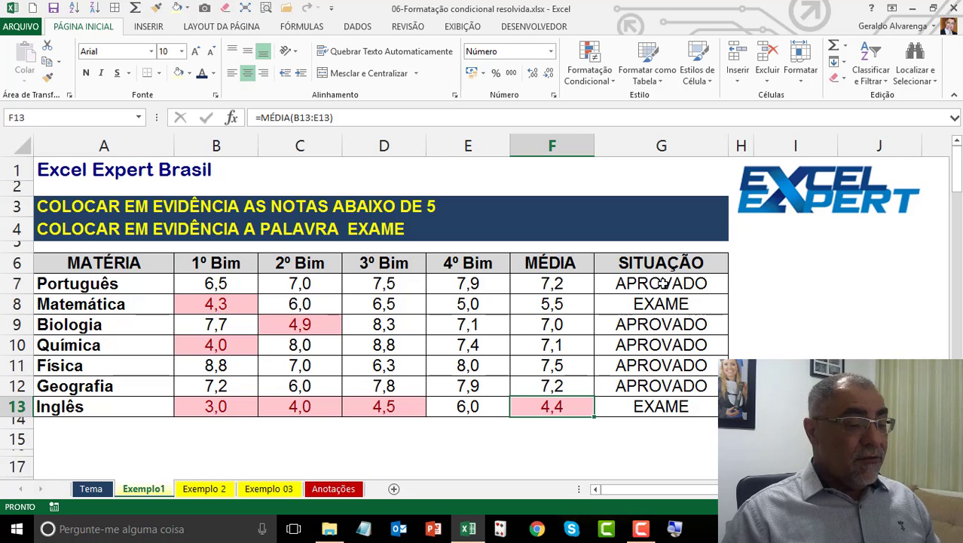
# Highlight SITUAÇÃO cells G7:G13 containing the text "exam" with Preenchimento Vermelho Claro e Texto Vermelho Escuro
pyautogui.moveTo(662, 284); pyautogui.dragTo(670, 405)
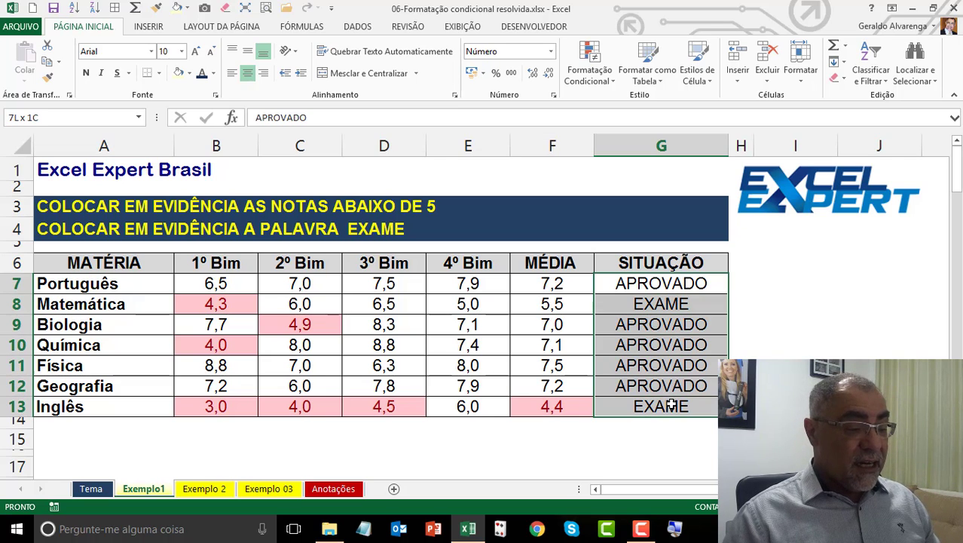
pyautogui.click(603, 81)
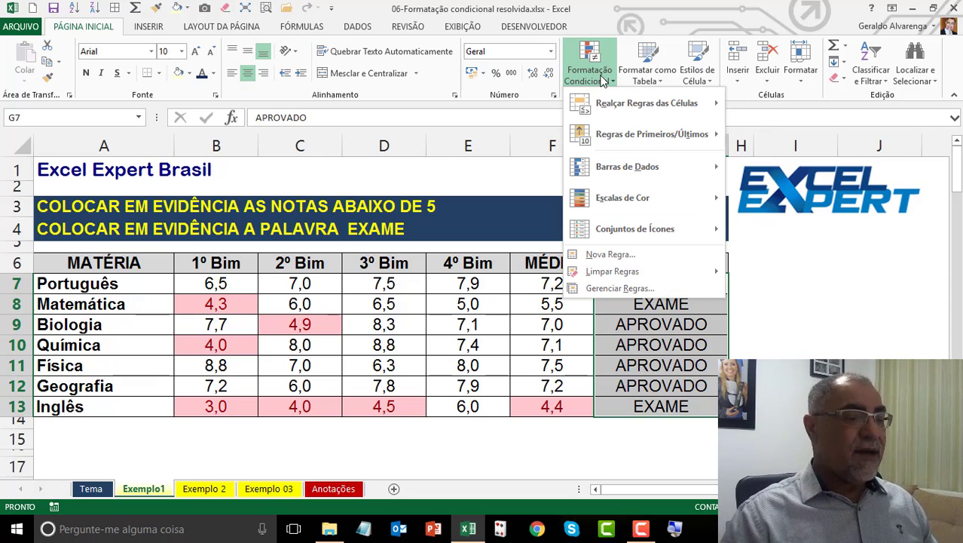
pyautogui.moveTo(611, 110)
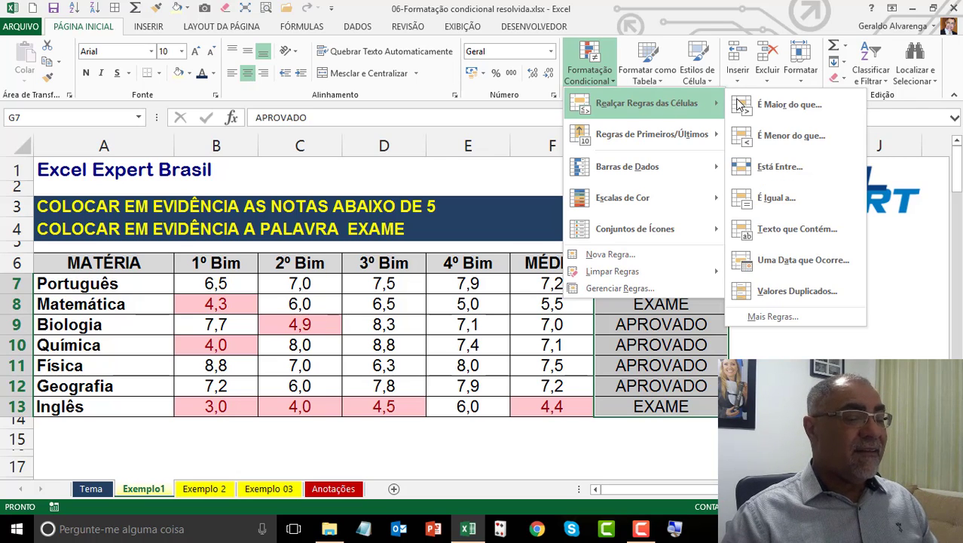
pyautogui.click(793, 234)
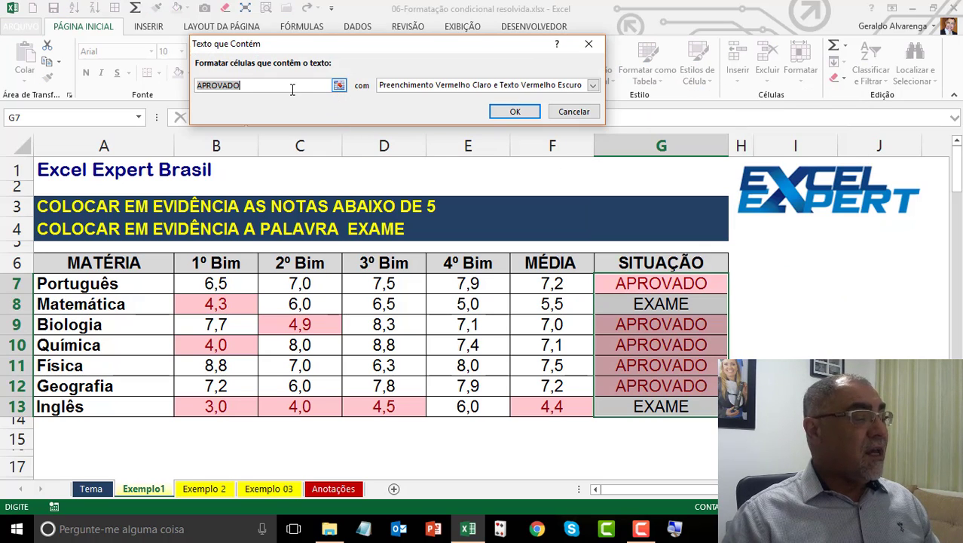
pyautogui.write('exc')
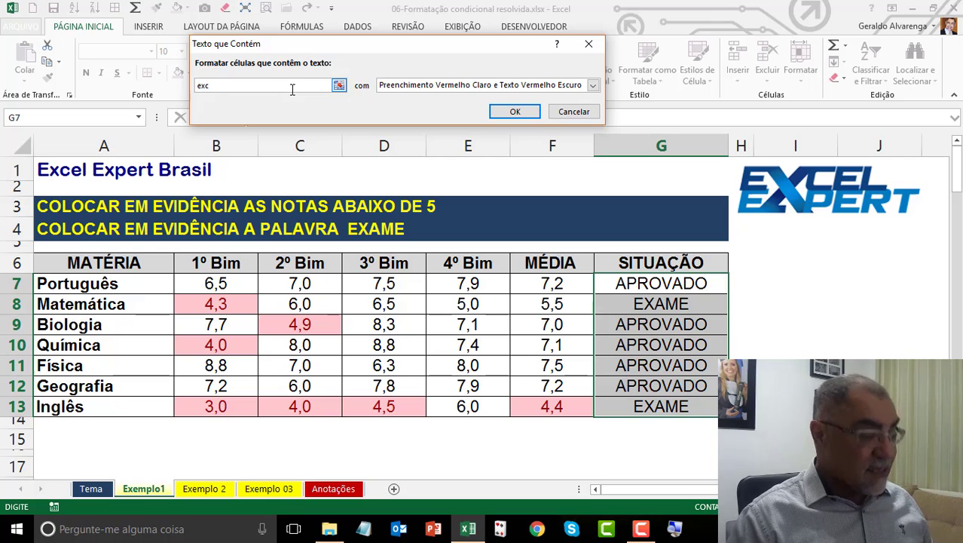
pyautogui.press('BackSpace')
pyautogui.write('a')
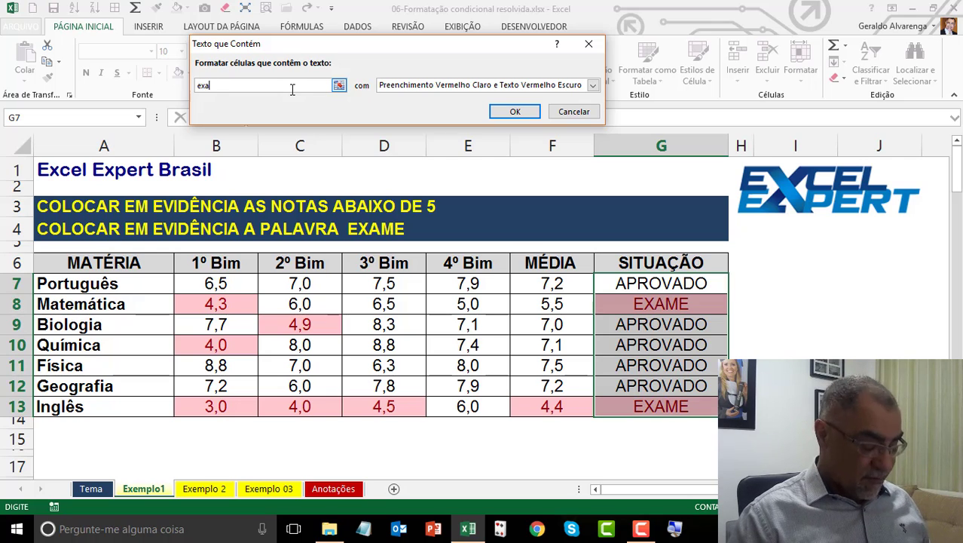
pyautogui.write('m')
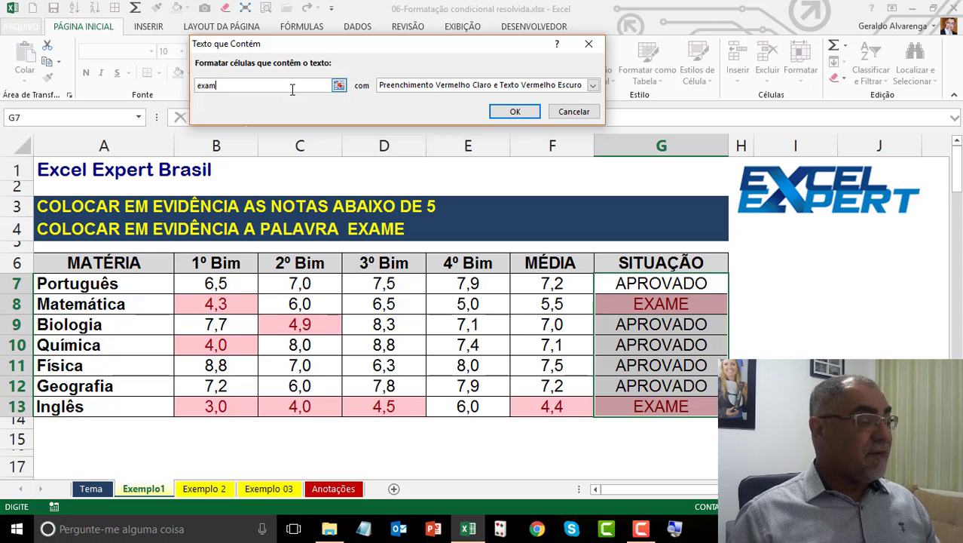
pyautogui.click(515, 113)
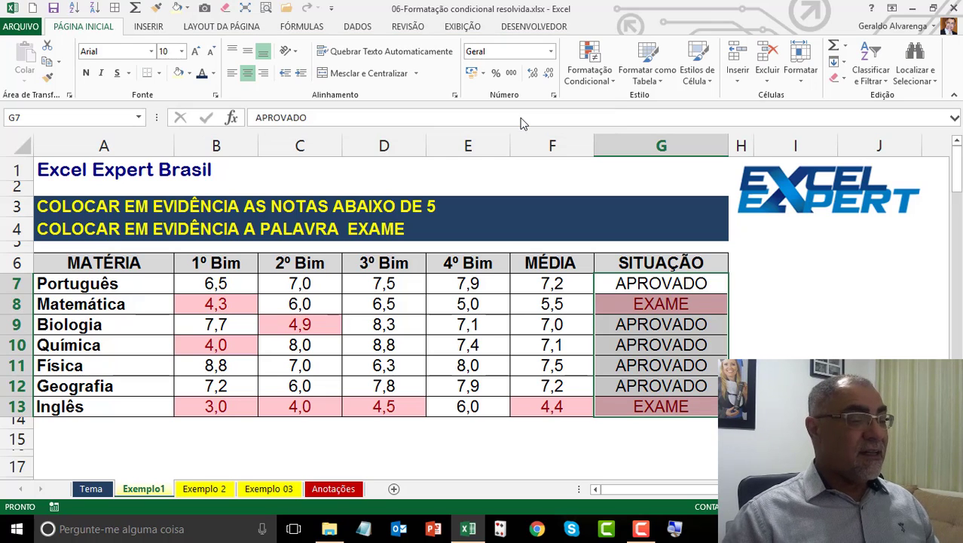
# Examine the EXAME cells and their MÉDIA values, and read the VALORES DUPLICADOS note on the Anotações sheet
pyautogui.click(626, 300)
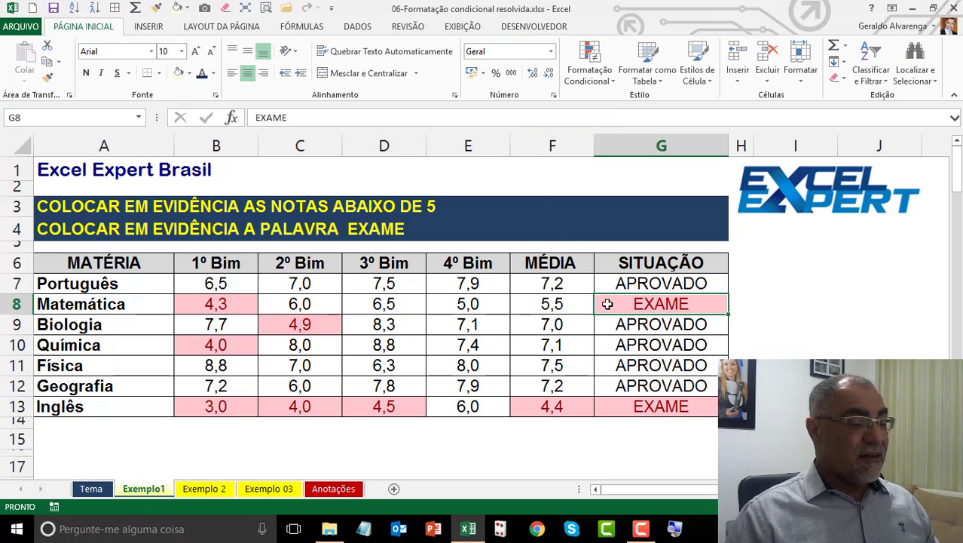
pyautogui.click(562, 304)
pyautogui.click(647, 303)
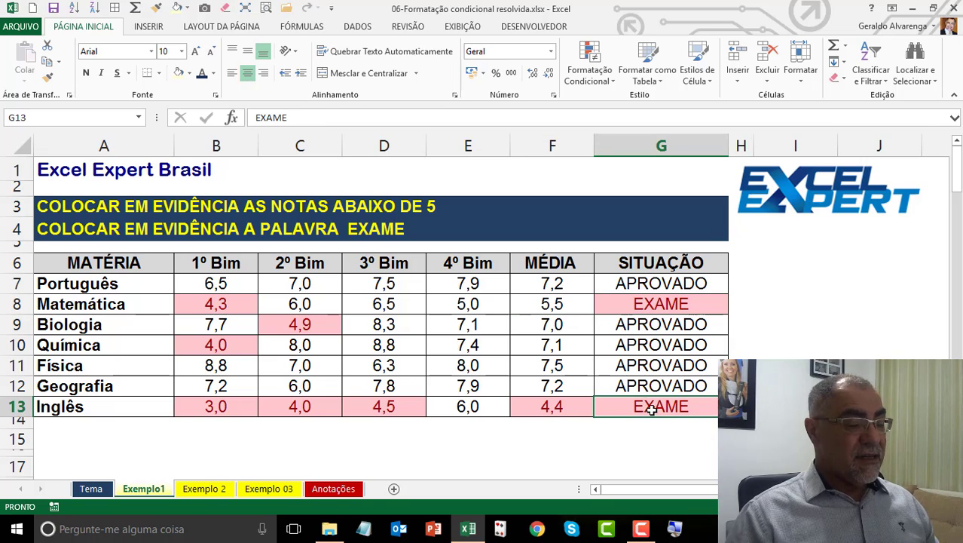
pyautogui.click(572, 304)
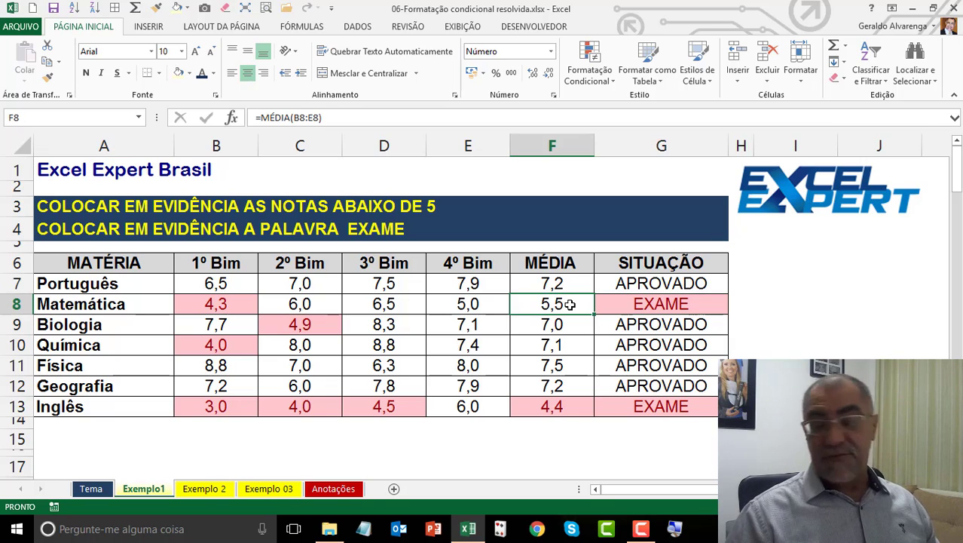
pyautogui.click(566, 407)
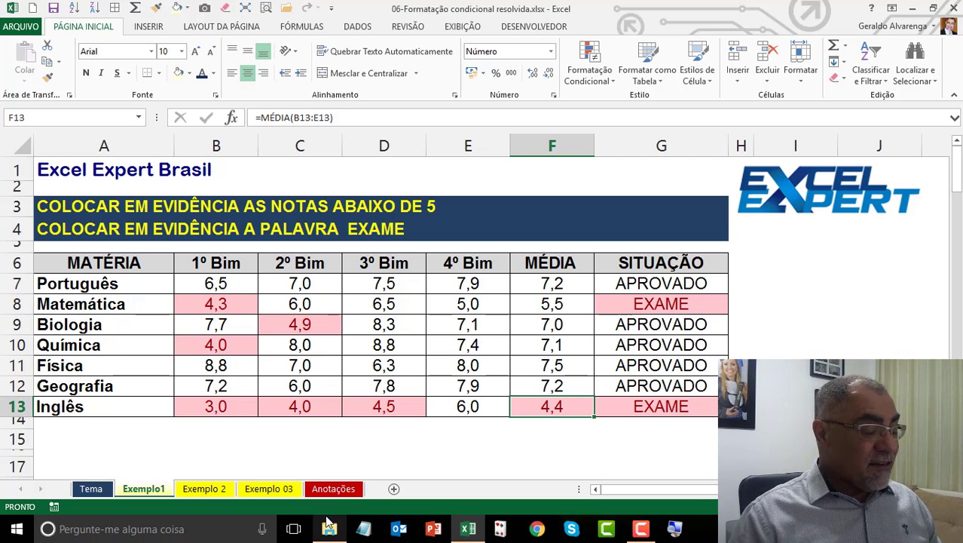
pyautogui.click(338, 490)
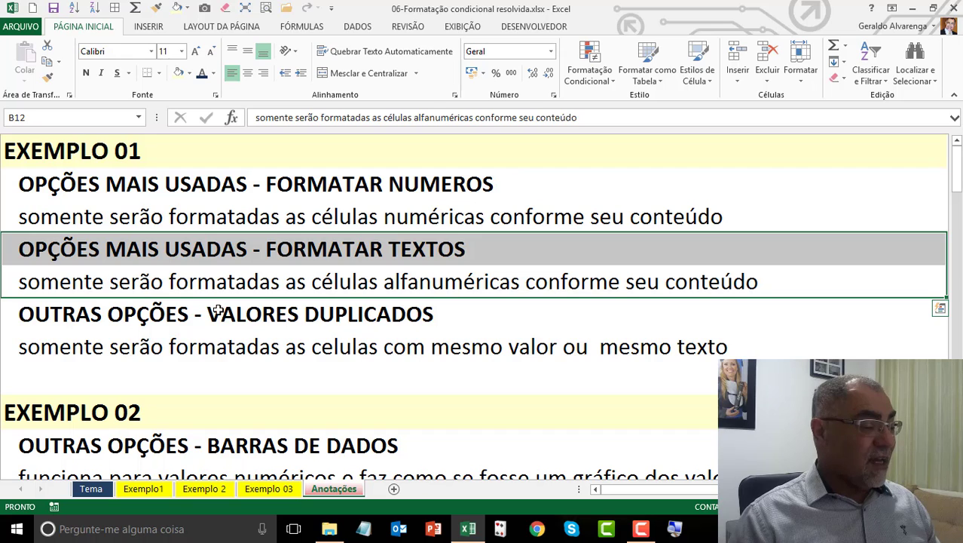
pyautogui.click(217, 314)
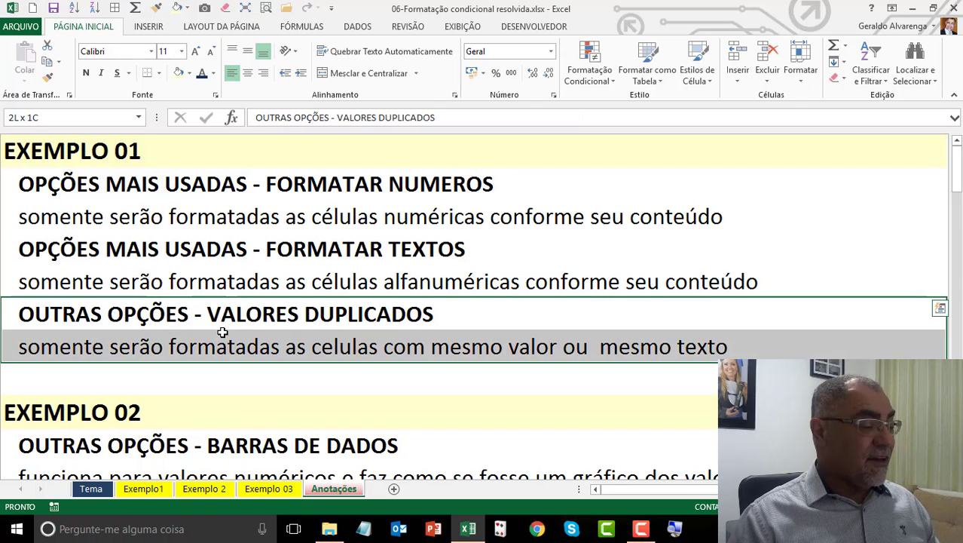
# Highlight duplicate values in the grades B7:F13 on Exemplo1 with Preenchimento Amarelo e Texto Amarelo Escuro
pyautogui.click(146, 491)
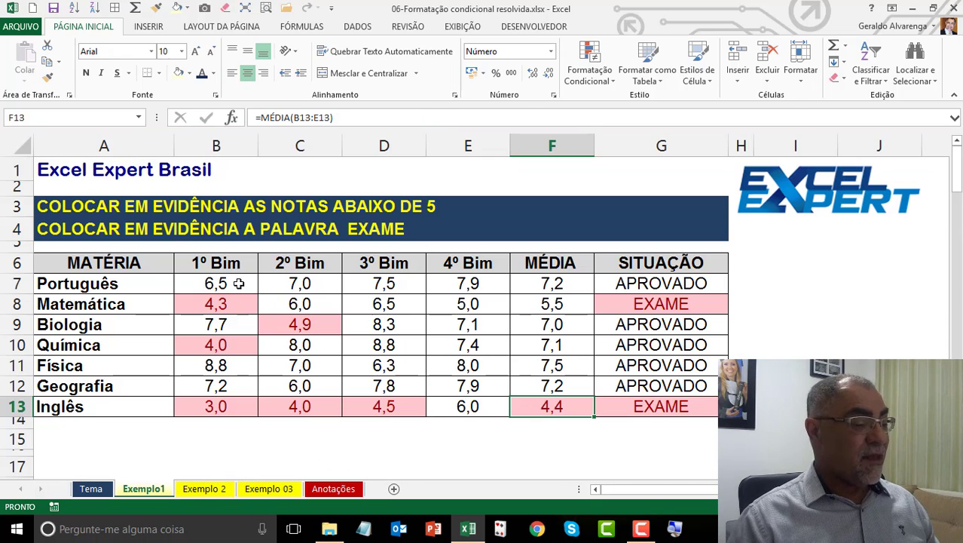
pyautogui.moveTo(241, 283); pyautogui.dragTo(565, 408)
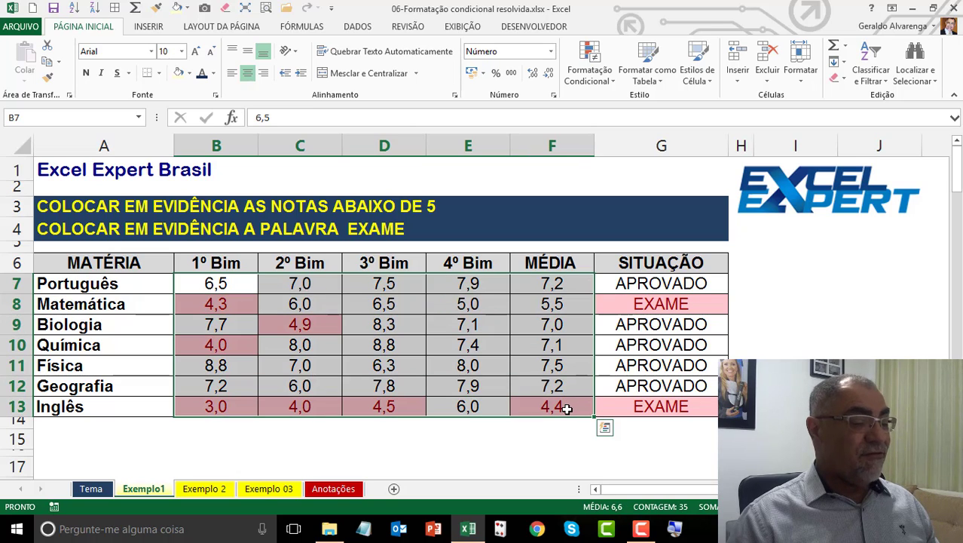
pyautogui.click(594, 72)
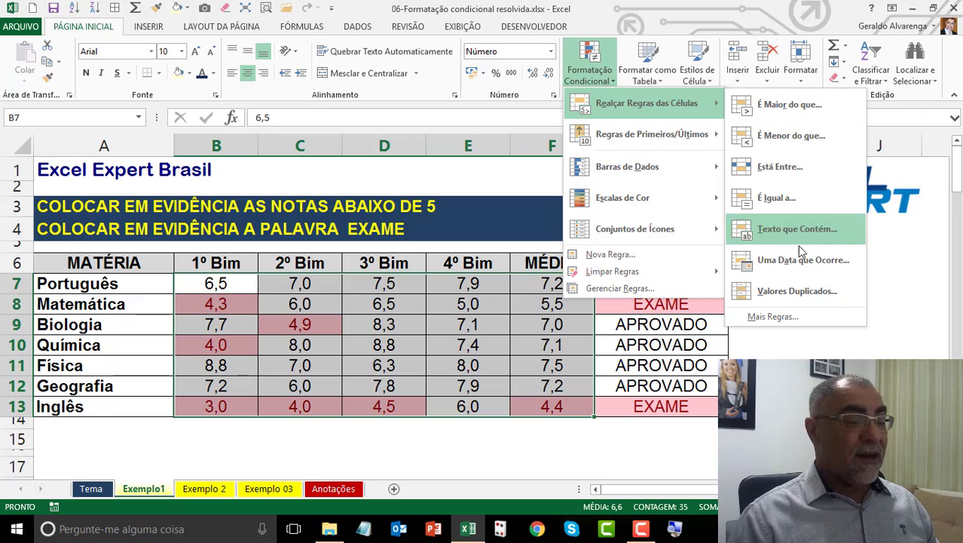
pyautogui.click(810, 292)
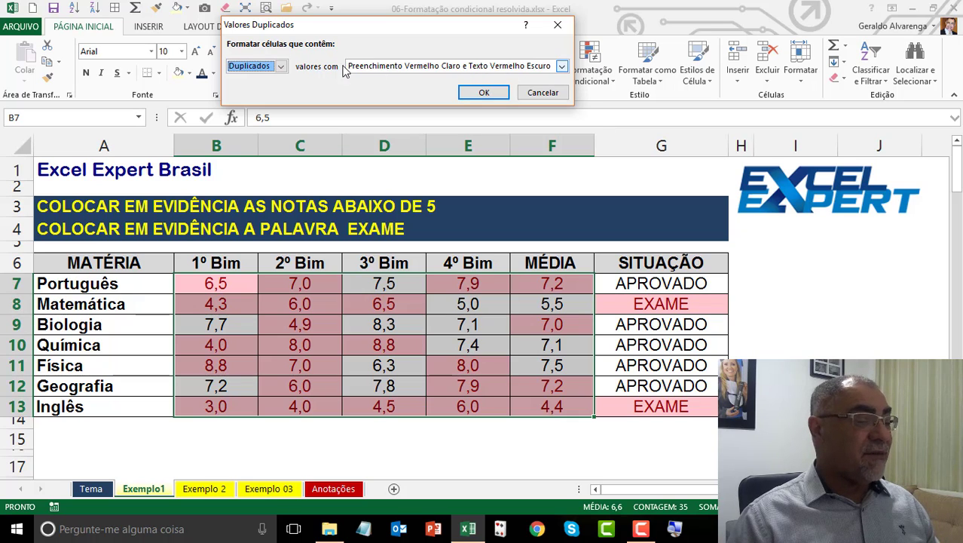
pyautogui.click(562, 66)
pyautogui.click(543, 89)
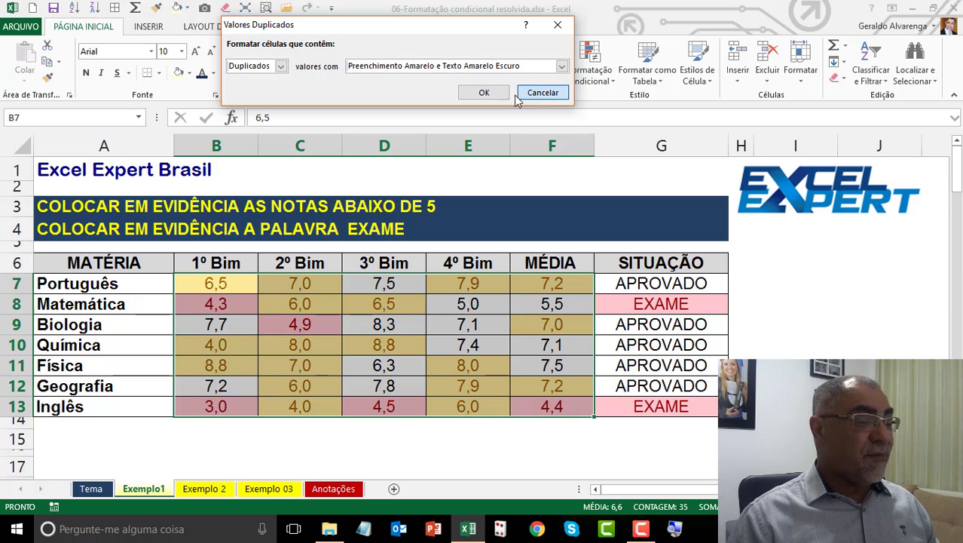
pyautogui.click(484, 92)
pyautogui.click(551, 345)
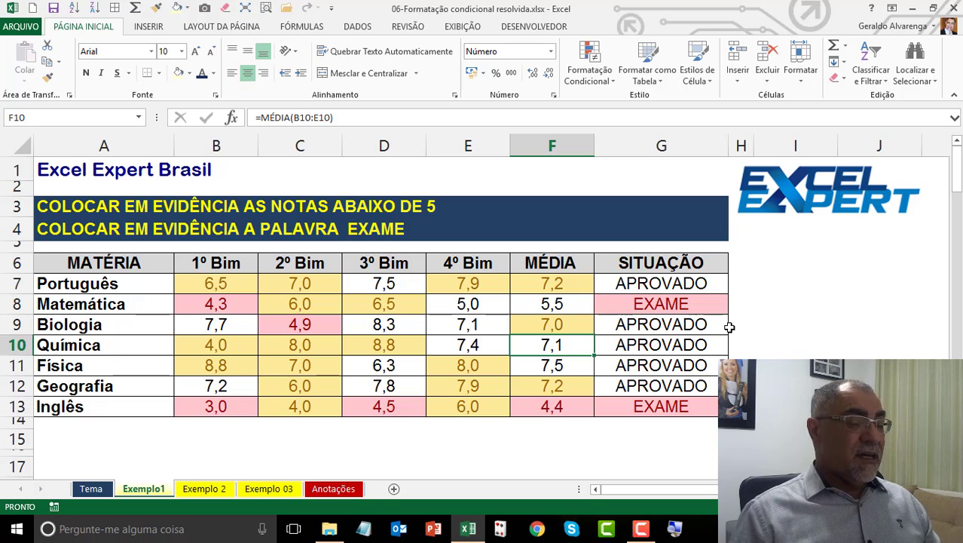
# Review the conditional formatting rules that apply to the Matemática SITUAÇÃO cell G8 in the rules manager
pyautogui.click(722, 305)
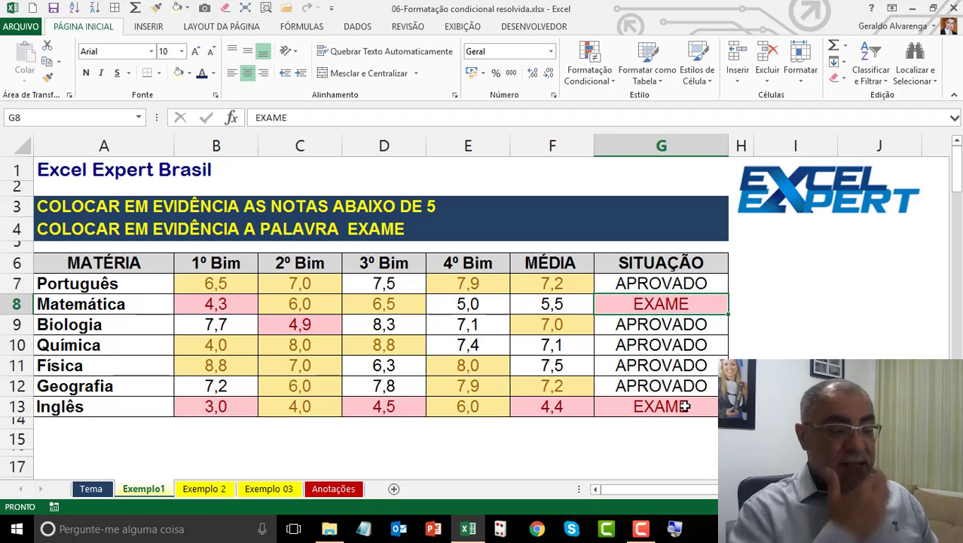
pyautogui.click(594, 73)
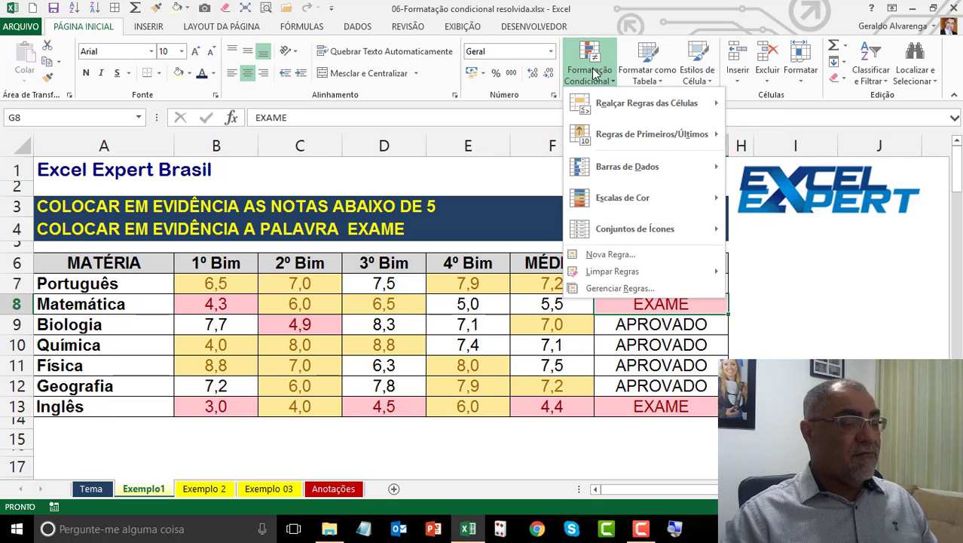
pyautogui.click(618, 288)
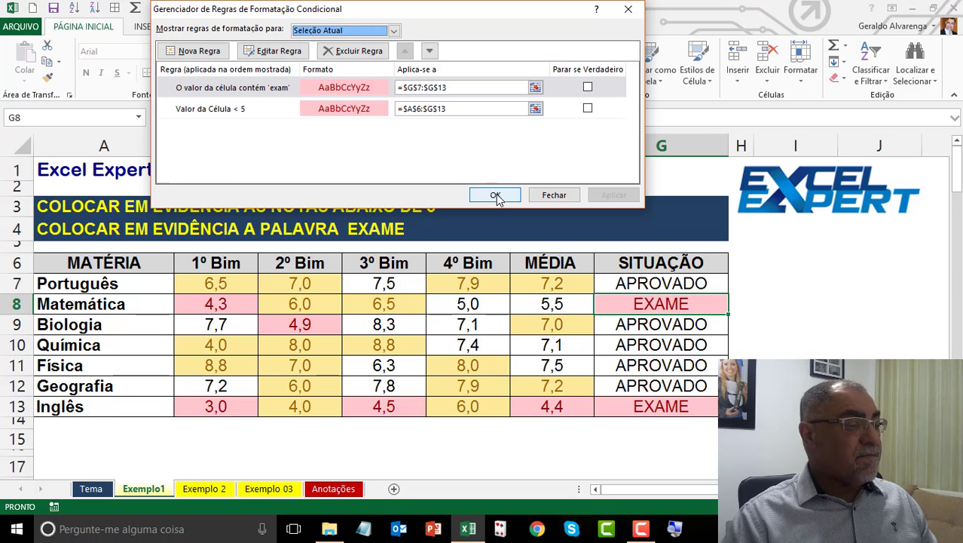
pyautogui.click(553, 195)
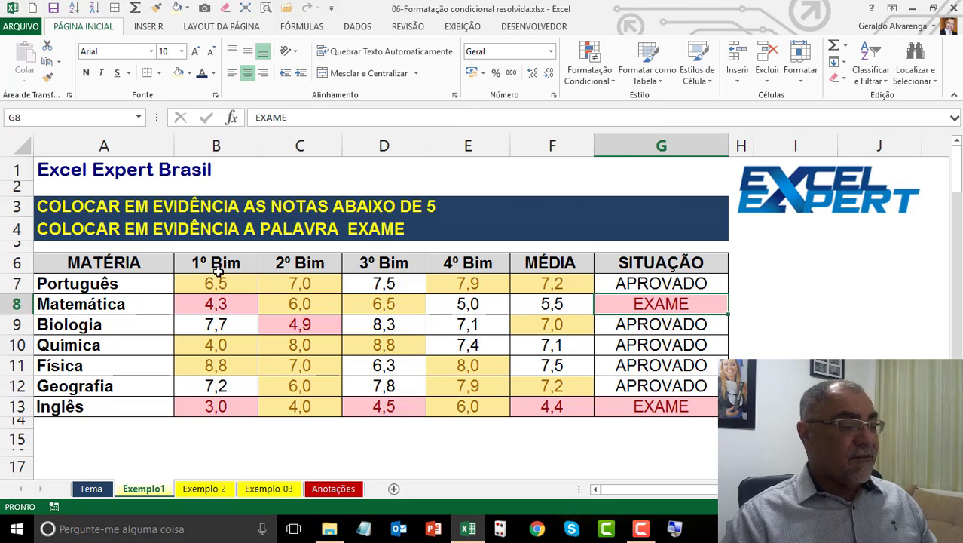
# Delete the Valores Duplicados conditional formatting rule from the grades B7:F13
pyautogui.moveTo(244, 283); pyautogui.dragTo(533, 407)
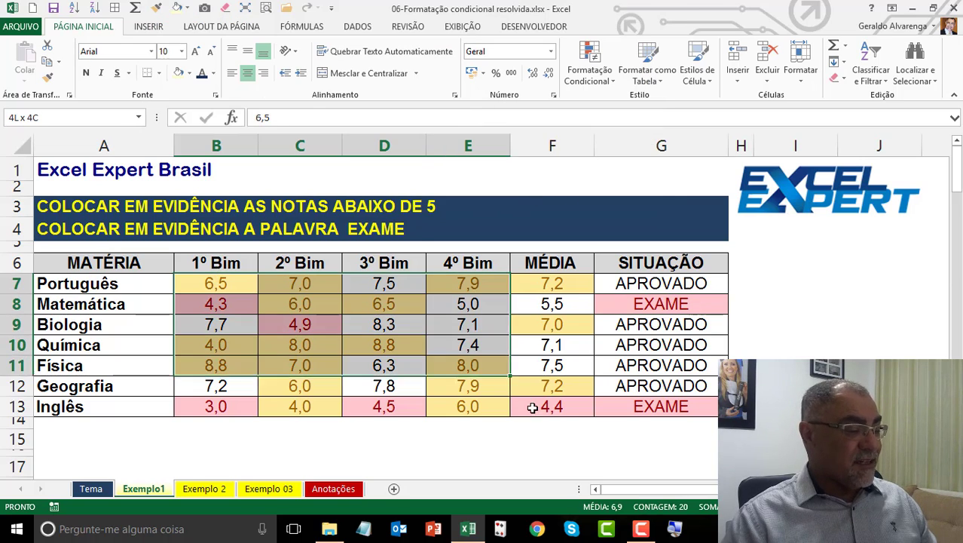
pyautogui.click(589, 75)
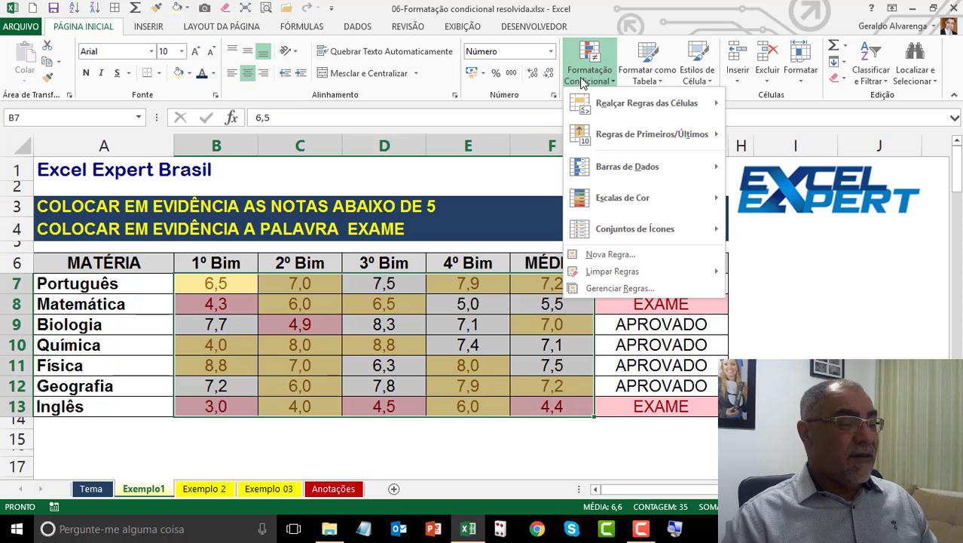
pyautogui.click(597, 288)
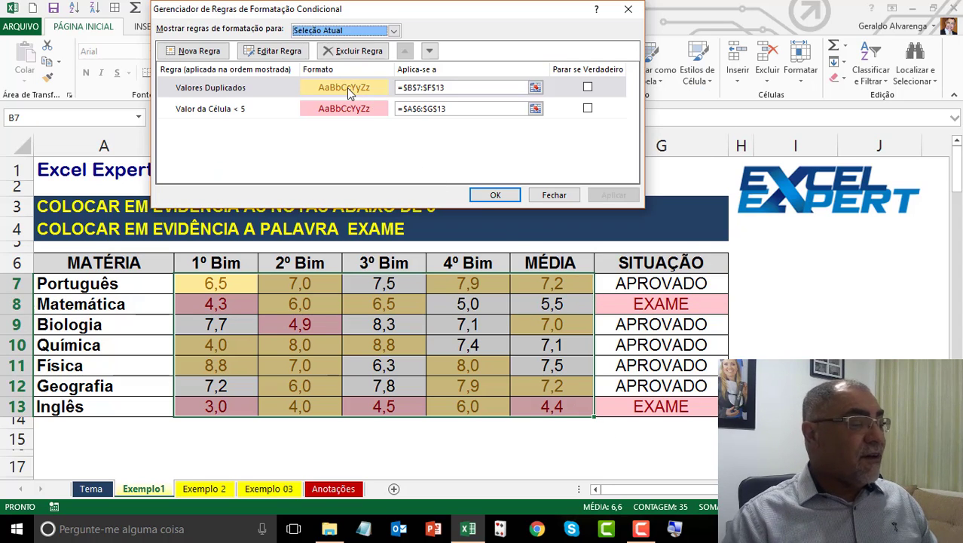
pyautogui.click(349, 90)
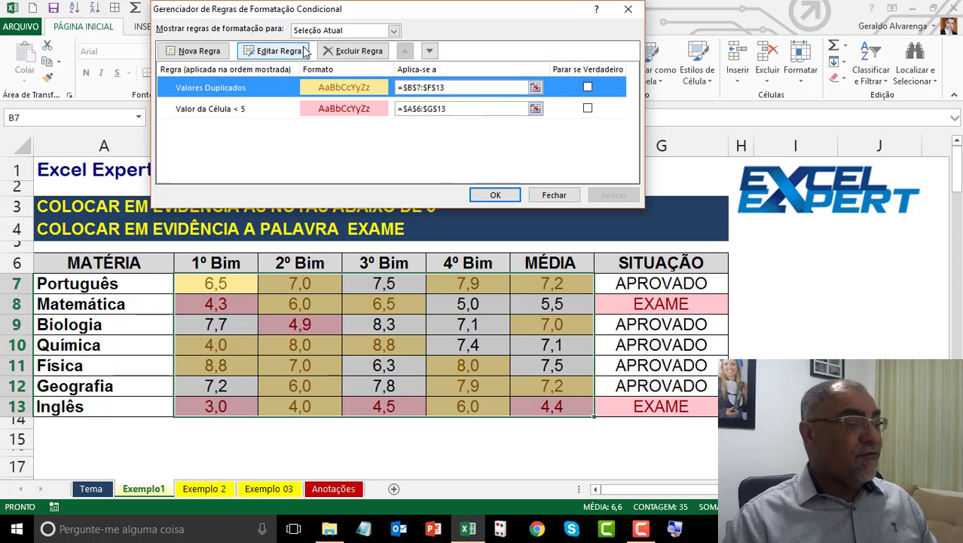
pyautogui.click(352, 50)
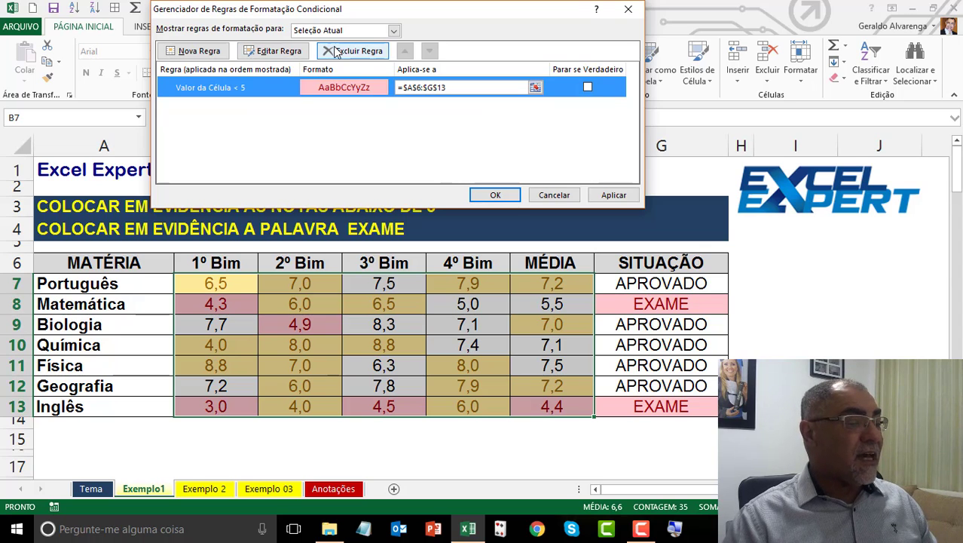
pyautogui.click(494, 195)
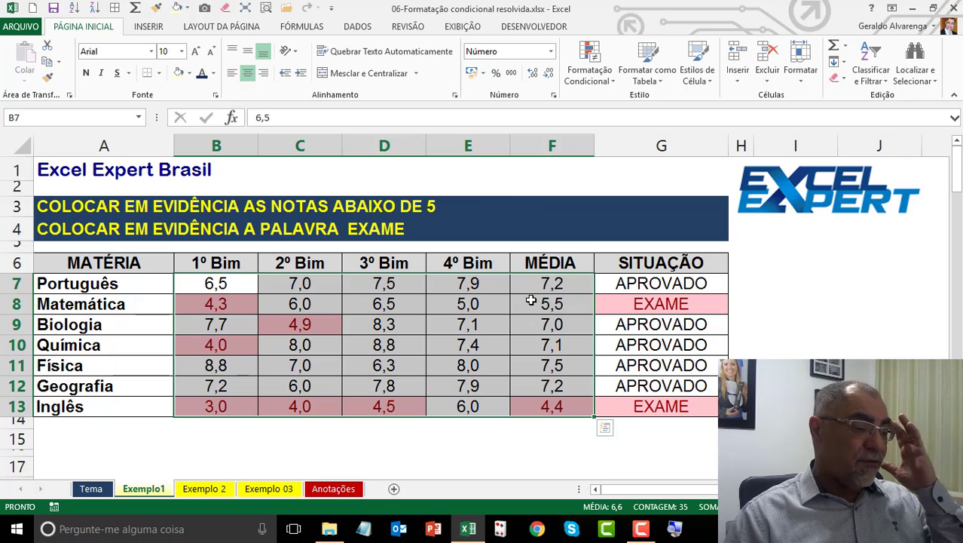
# Start a Valores Duplicados conditional formatting rule for the MÉDIA cells F7:F13, keeping the Duplicados option
pyautogui.moveTo(537, 279); pyautogui.dragTo(539, 400)
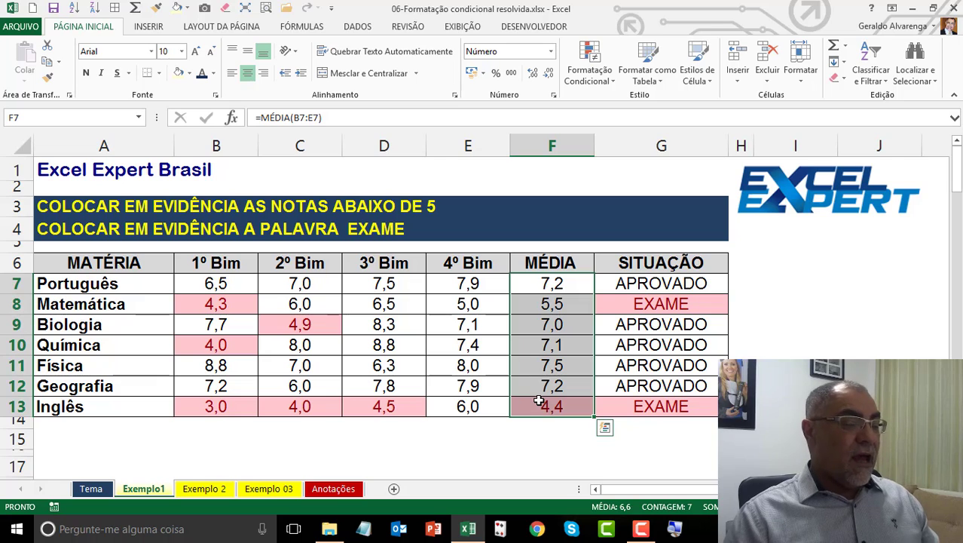
pyautogui.click(591, 83)
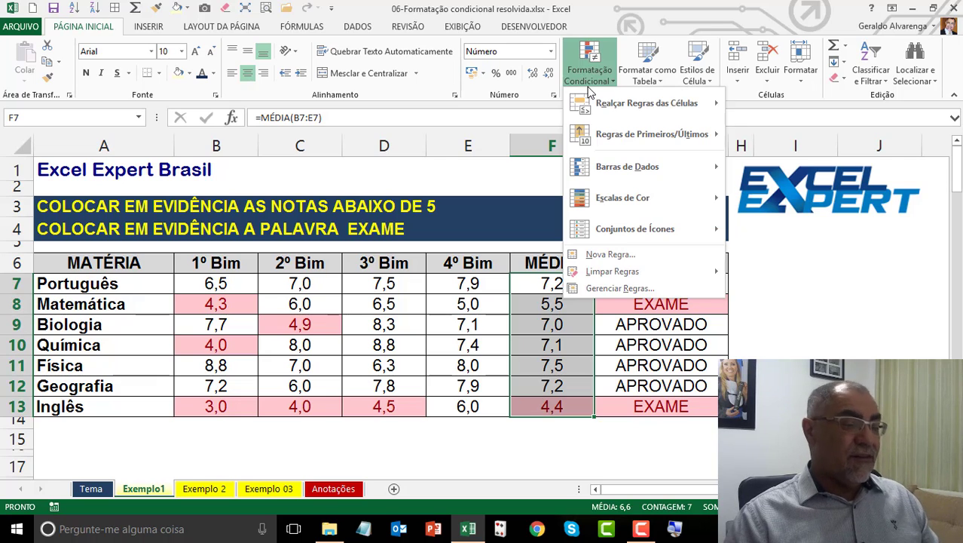
pyautogui.moveTo(606, 109)
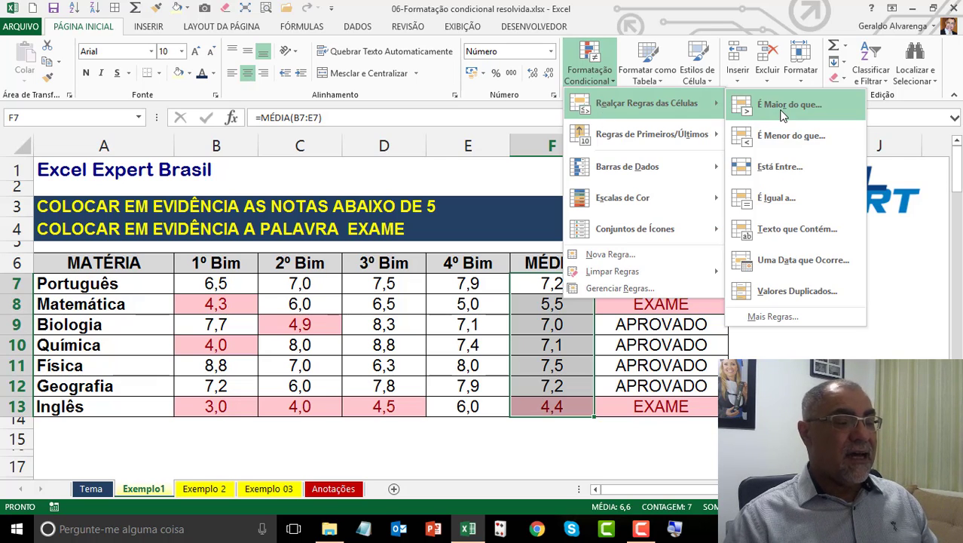
pyautogui.click(796, 289)
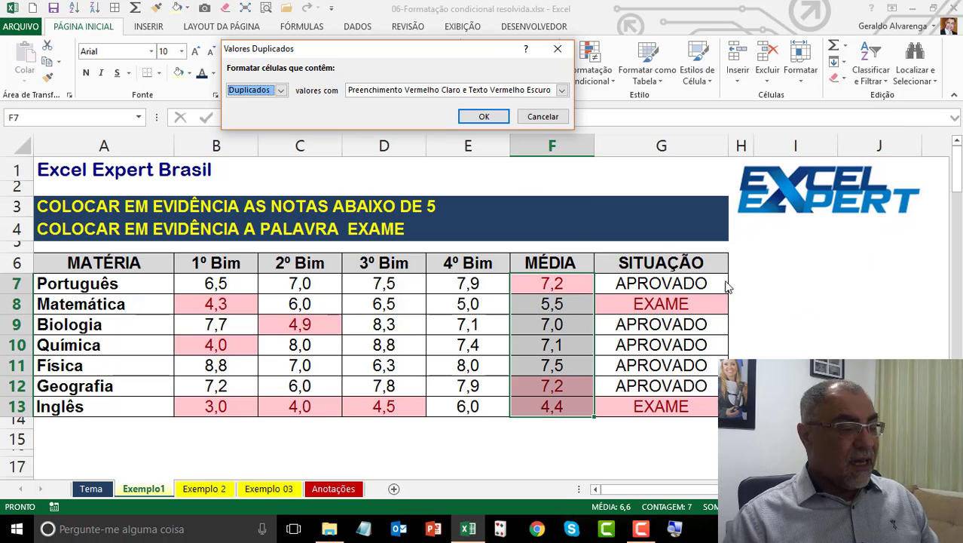
pyautogui.click(281, 90)
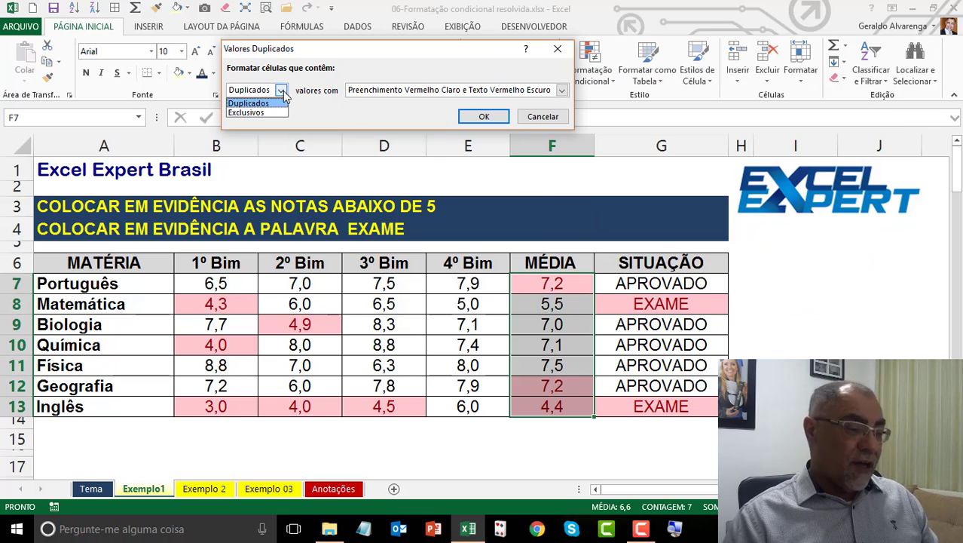
pyautogui.click(281, 90)
pyautogui.click(562, 90)
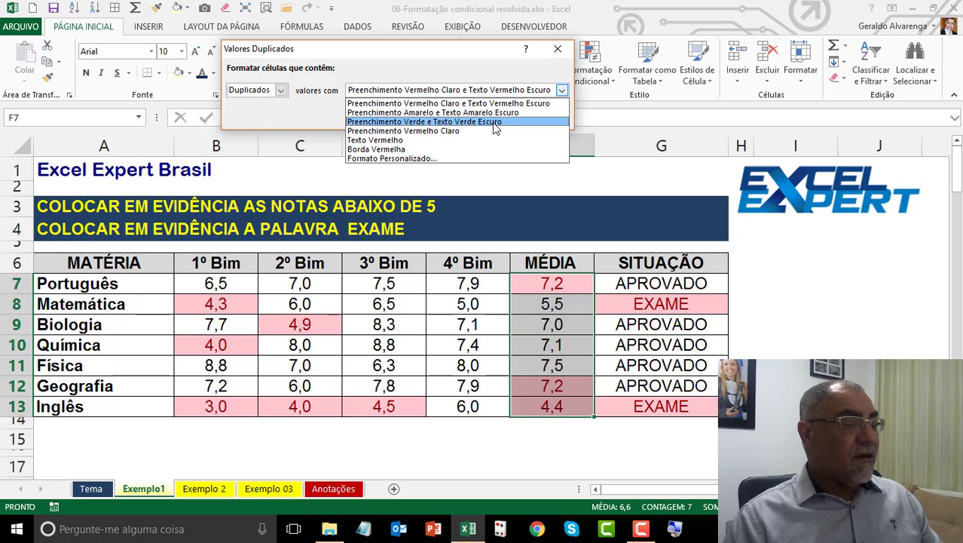
# Apply a custom format of Negrito text with a very light grey fill to the duplicate averages and check the MÉDIA cells
pyautogui.click(455, 158)
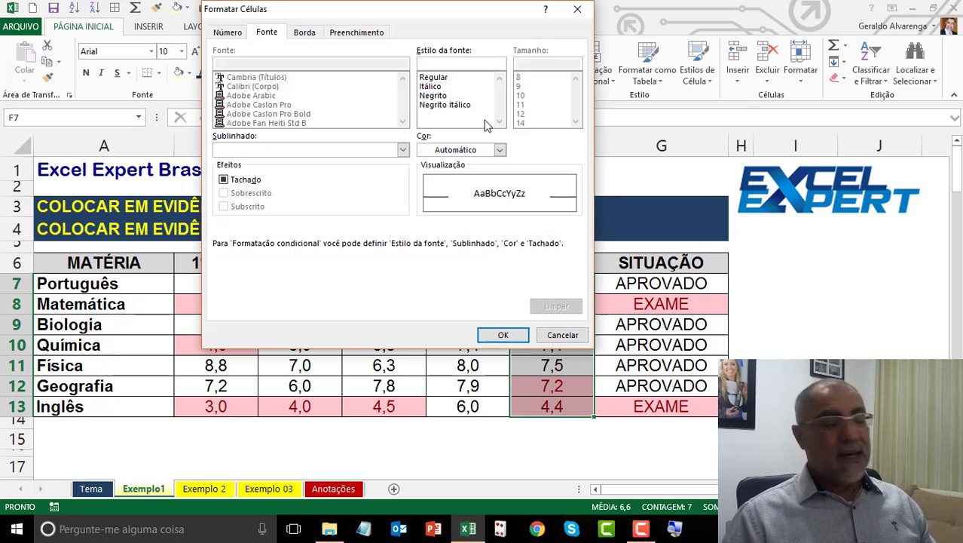
pyautogui.click(441, 96)
pyautogui.click(341, 34)
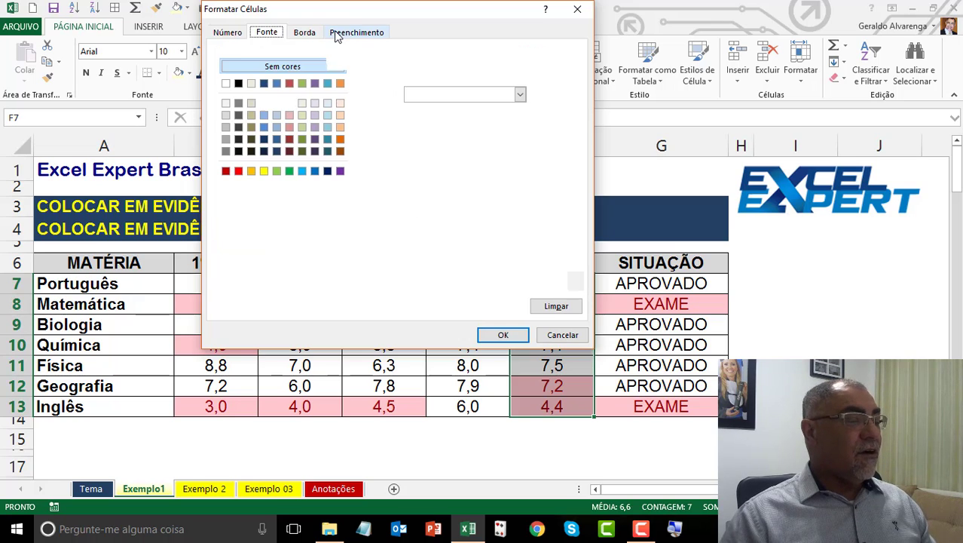
pyautogui.click(226, 103)
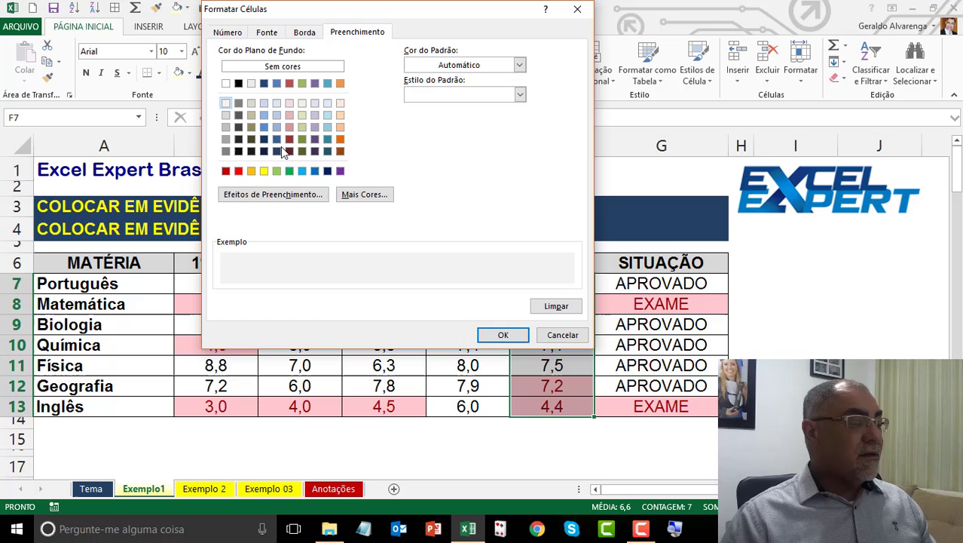
pyautogui.click(505, 336)
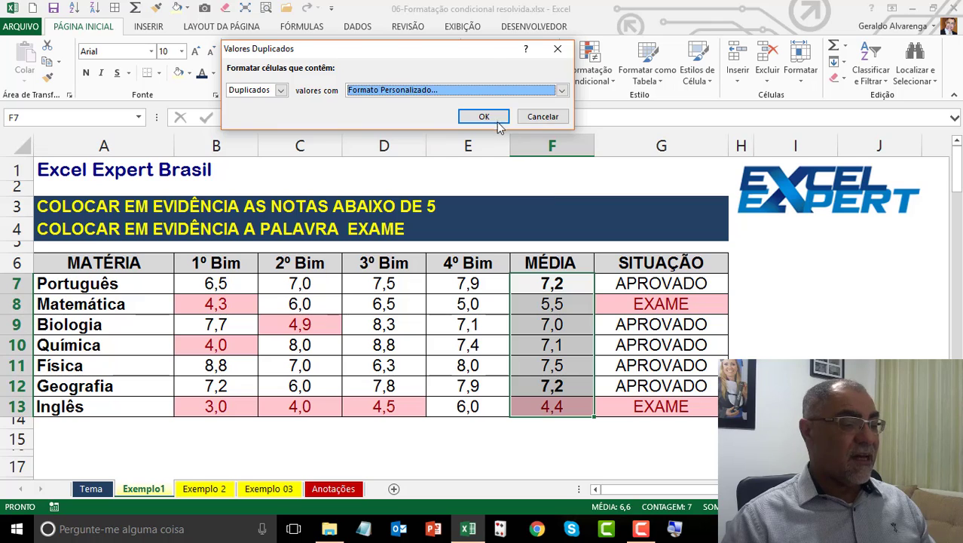
pyautogui.click(496, 118)
pyautogui.click(472, 303)
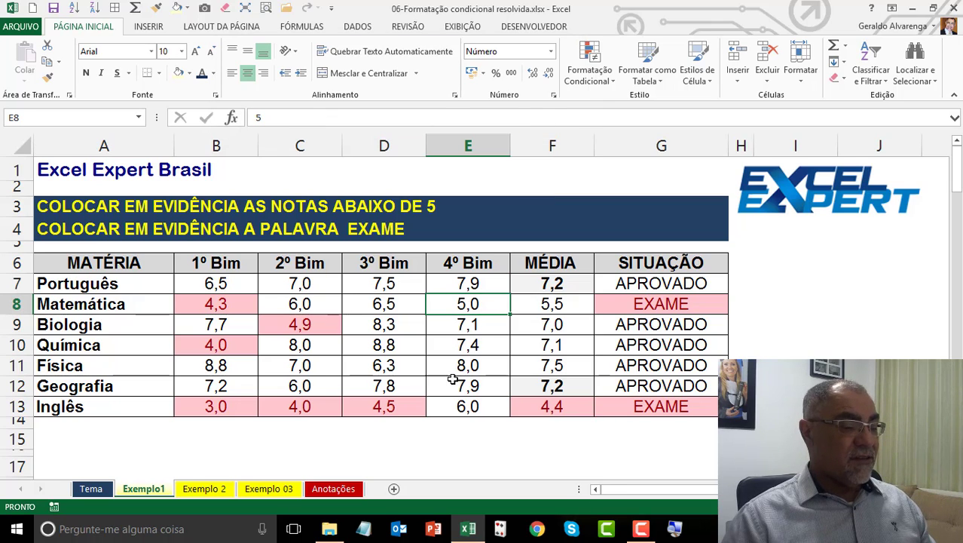
pyautogui.click(550, 389)
pyautogui.click(553, 278)
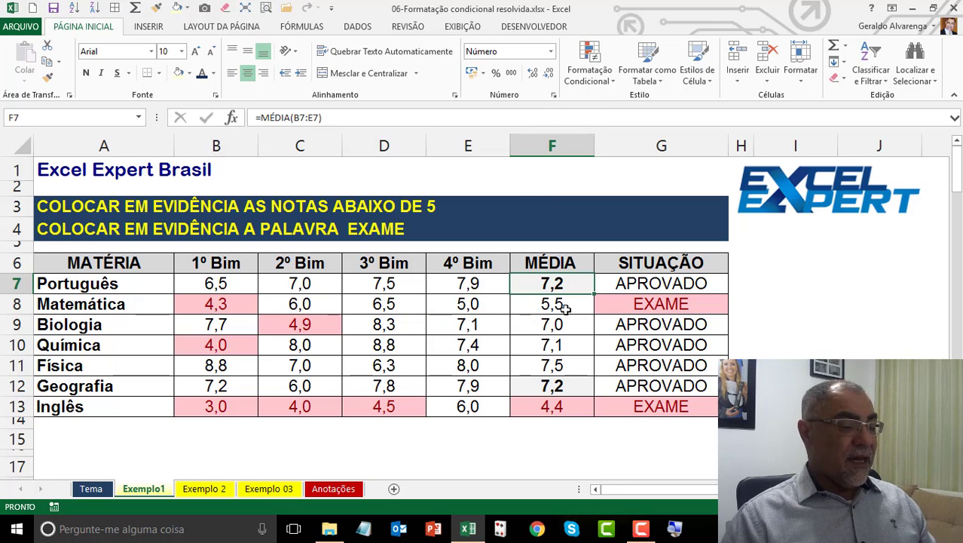
pyautogui.click(572, 385)
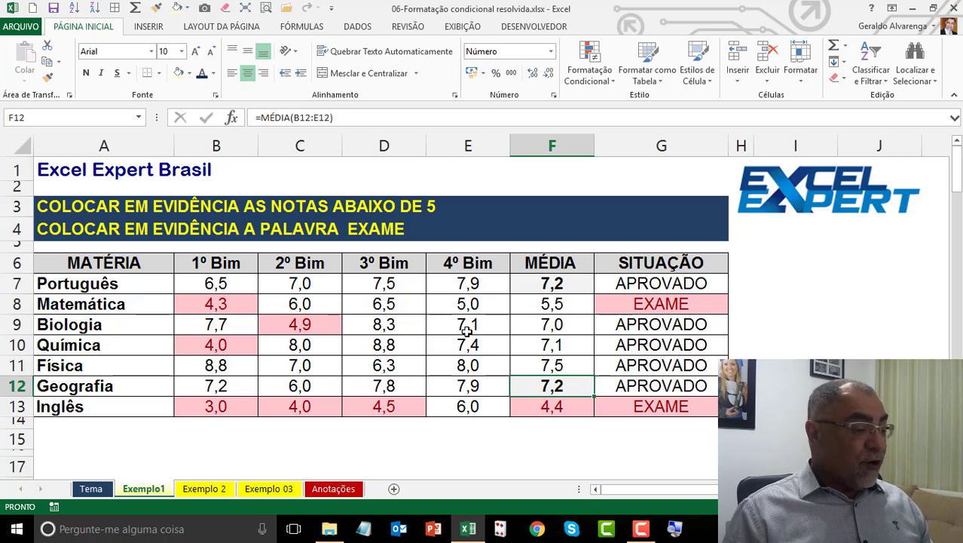
# Read the EXEMPLO 01 notes and the EXEMPLO 02 headings on data bars, color scales and icon sets on the Anotações sheet
pyautogui.click(343, 489)
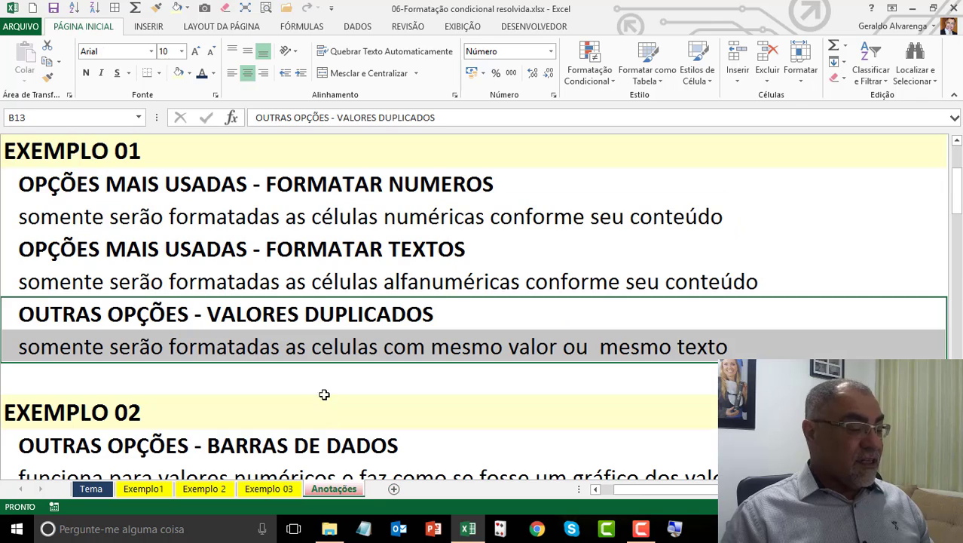
pyautogui.click(266, 181)
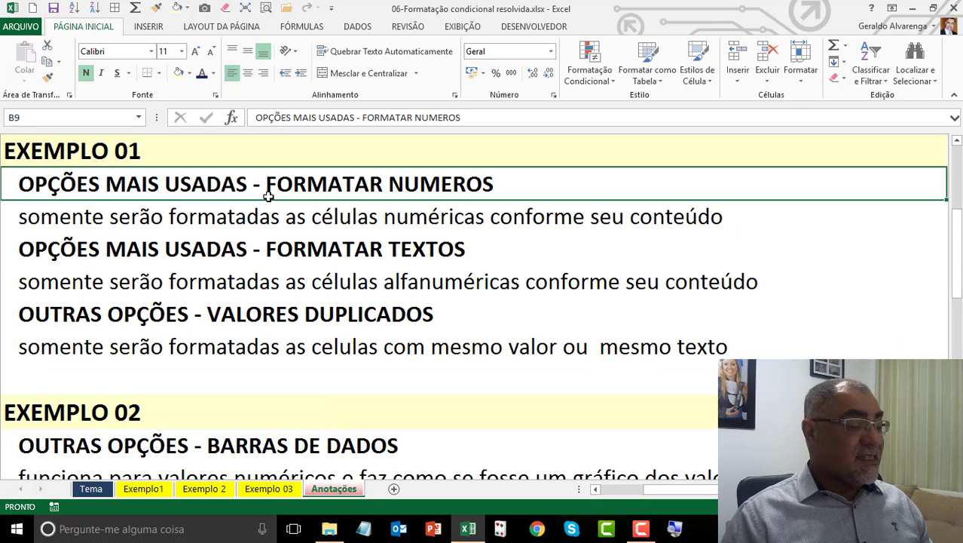
pyautogui.click(288, 240)
pyautogui.click(307, 317)
pyautogui.moveTo(956, 256); pyautogui.dragTo(956, 264)
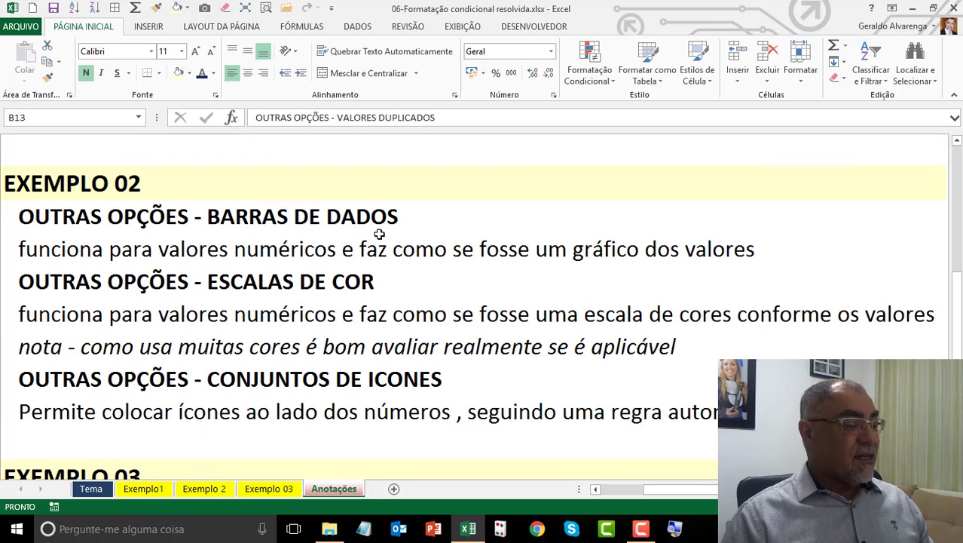
pyautogui.click(373, 217)
pyautogui.click(368, 282)
pyautogui.click(367, 374)
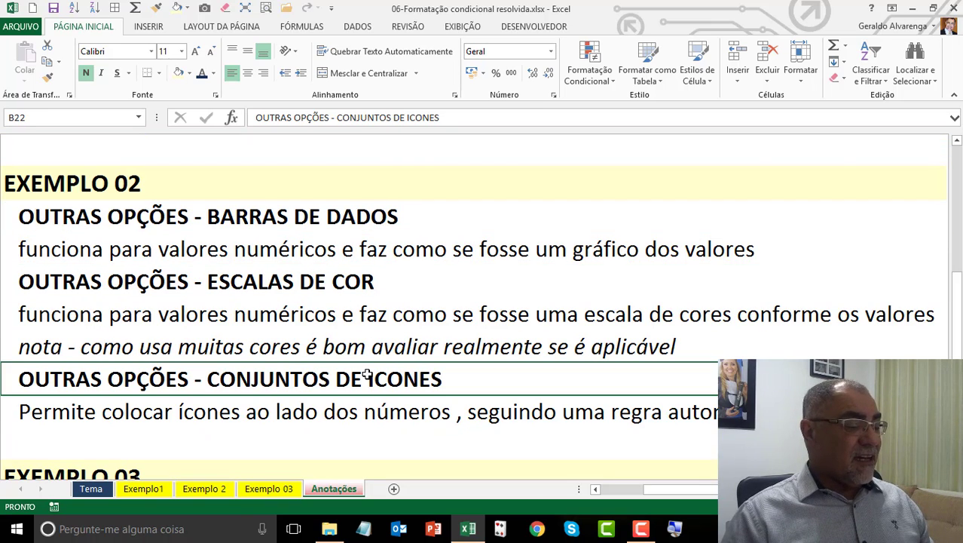
# Add blue data bars with Preenchimento Gradual to the Valor Compra values B8:B20 on the Exemplo 2 sheet
pyautogui.click(204, 488)
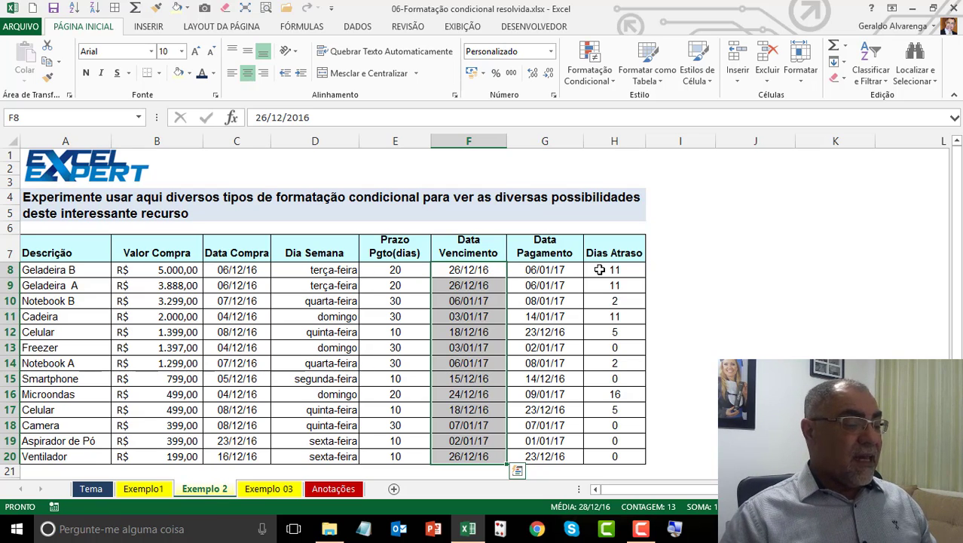
pyautogui.moveTo(562, 270); pyautogui.dragTo(531, 444)
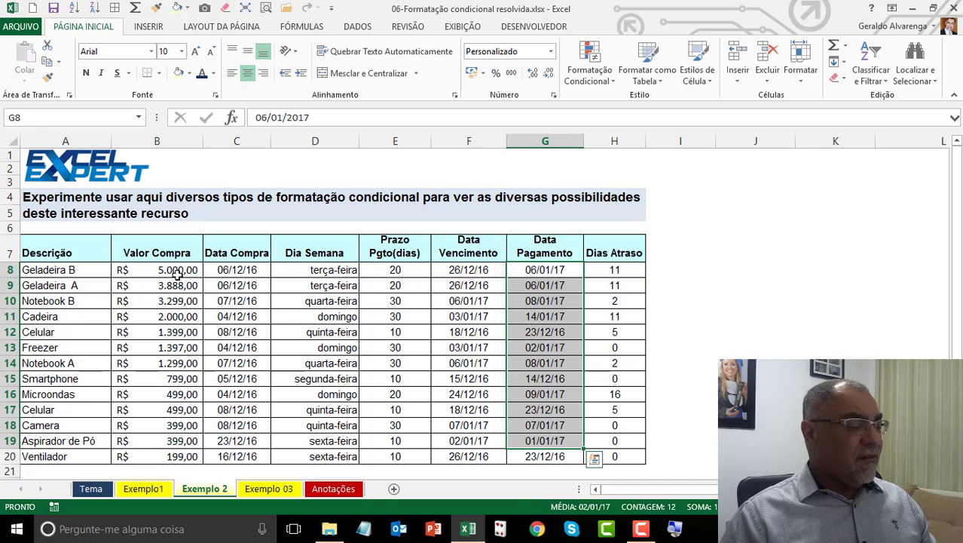
pyautogui.moveTo(167, 269); pyautogui.dragTo(160, 452)
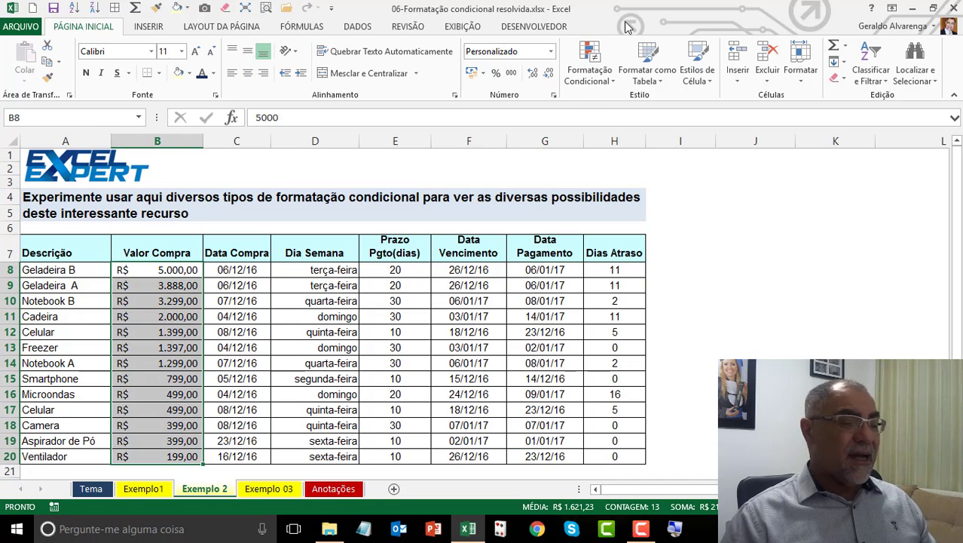
pyautogui.click(604, 82)
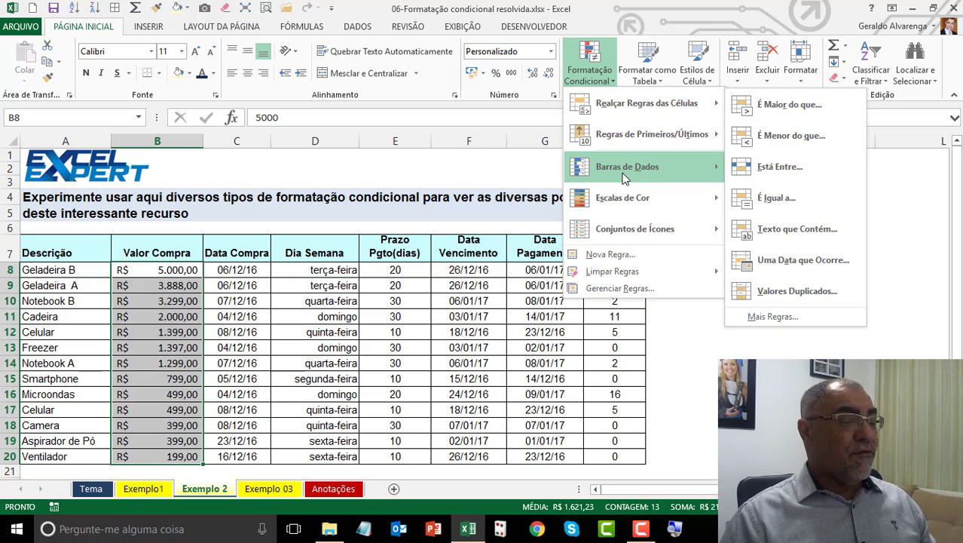
pyautogui.moveTo(624, 177)
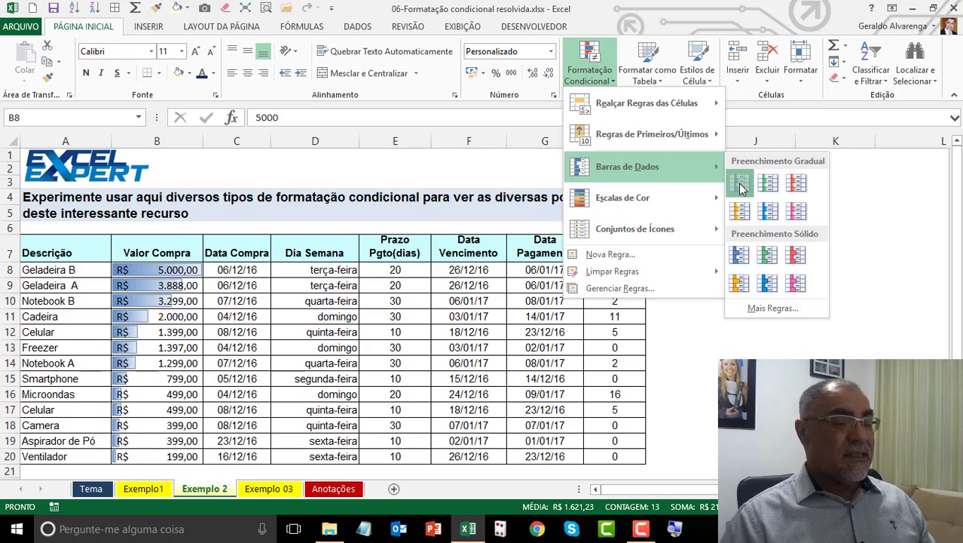
pyautogui.click(740, 182)
pyautogui.click(375, 279)
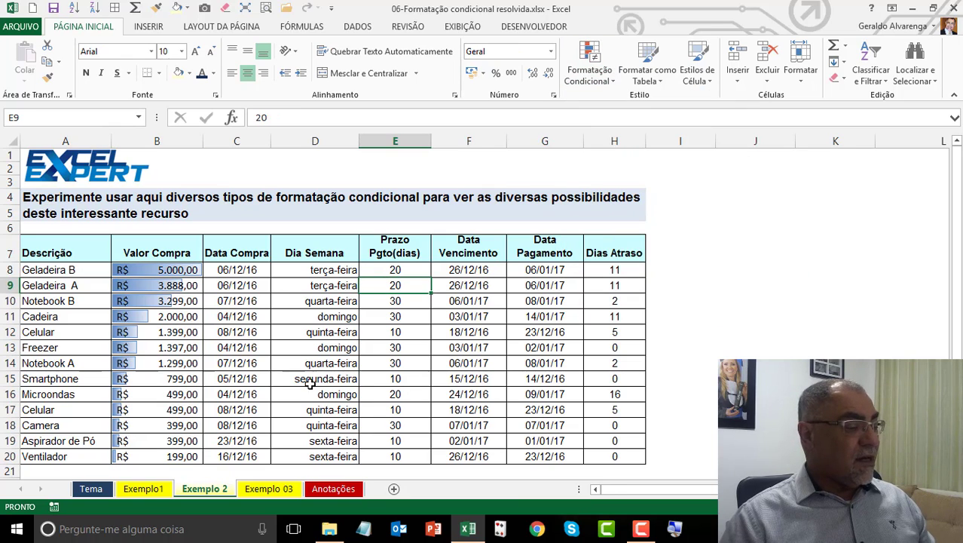
# Examine how the data bar lengths compare with the Valor Compra amounts, from Geladeira B down to Smartphone
pyautogui.moveTo(228, 461); pyautogui.dragTo(45, 200)
pyautogui.click(265, 7)
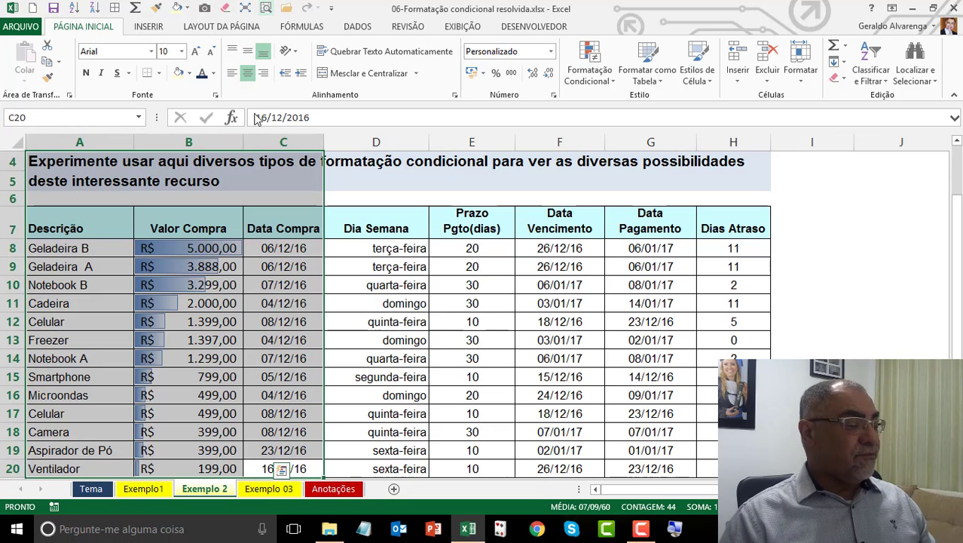
pyautogui.click(218, 301)
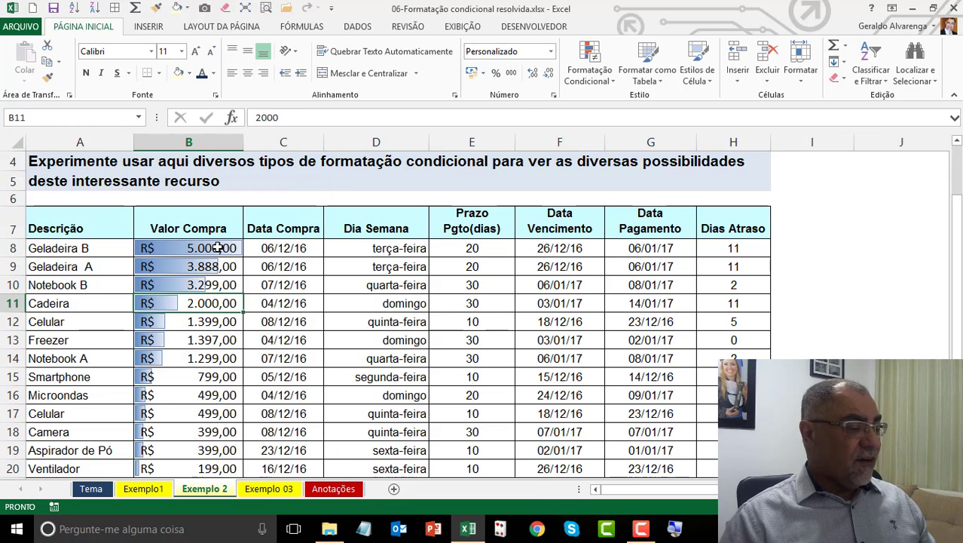
pyautogui.click(217, 248)
pyautogui.click(207, 267)
pyautogui.click(200, 285)
pyautogui.click(183, 324)
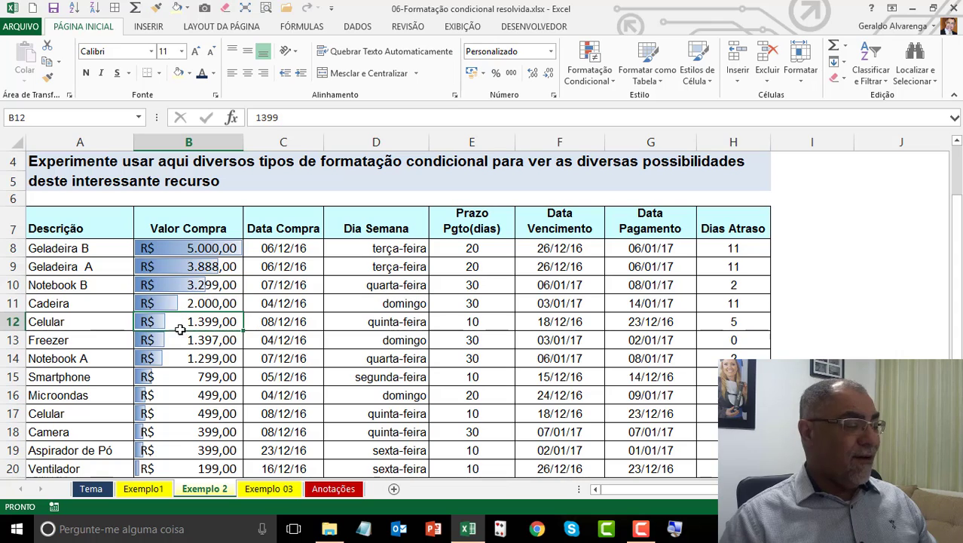
pyautogui.click(172, 372)
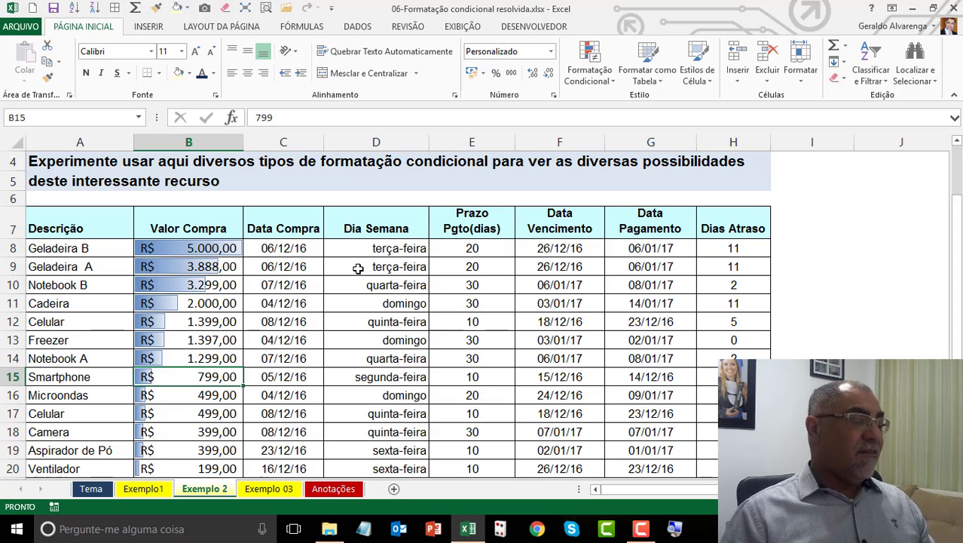
# Apply a color scale to the Data Compra dates C8:C20, running from green for the earliest through yellow to red for the latest
pyautogui.click(306, 248)
pyautogui.moveTo(306, 248); pyautogui.dragTo(301, 414)
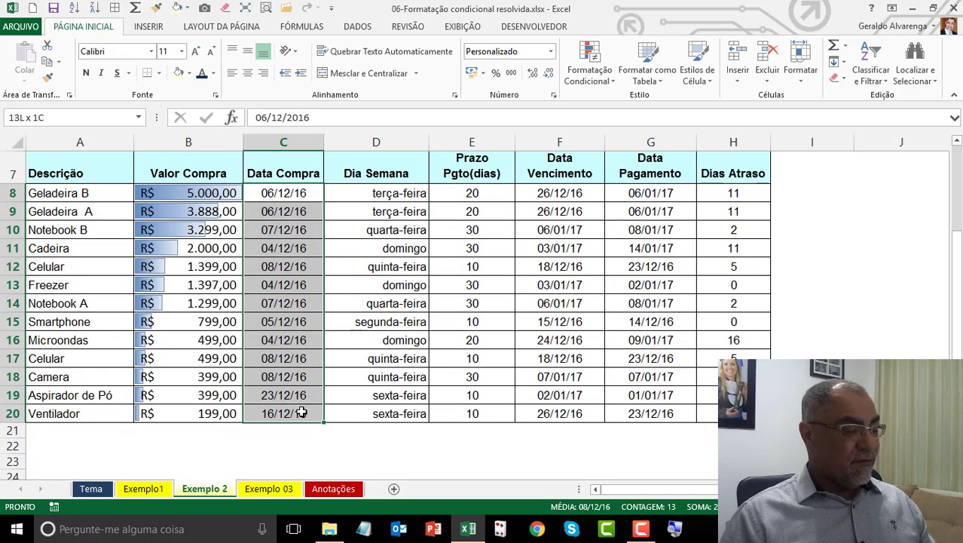
pyautogui.click(613, 84)
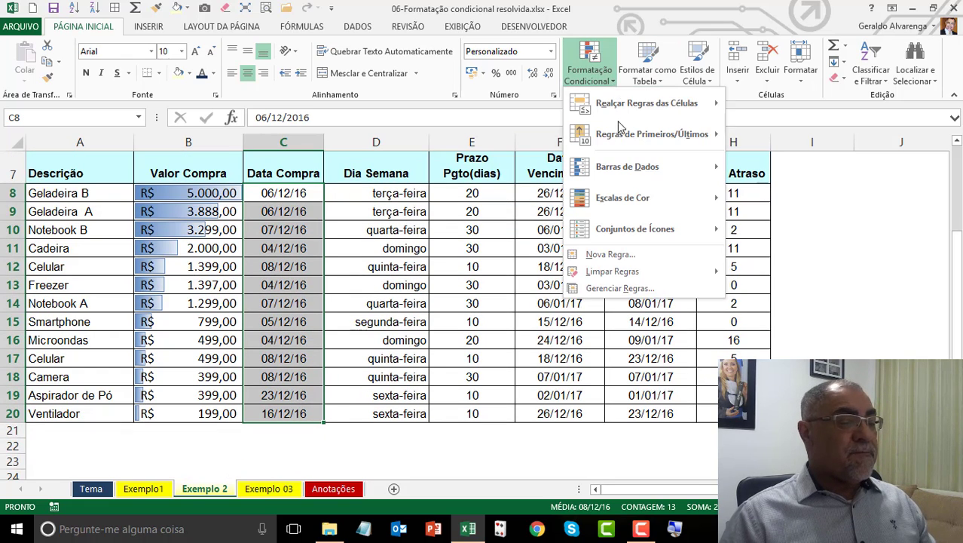
pyautogui.moveTo(639, 202)
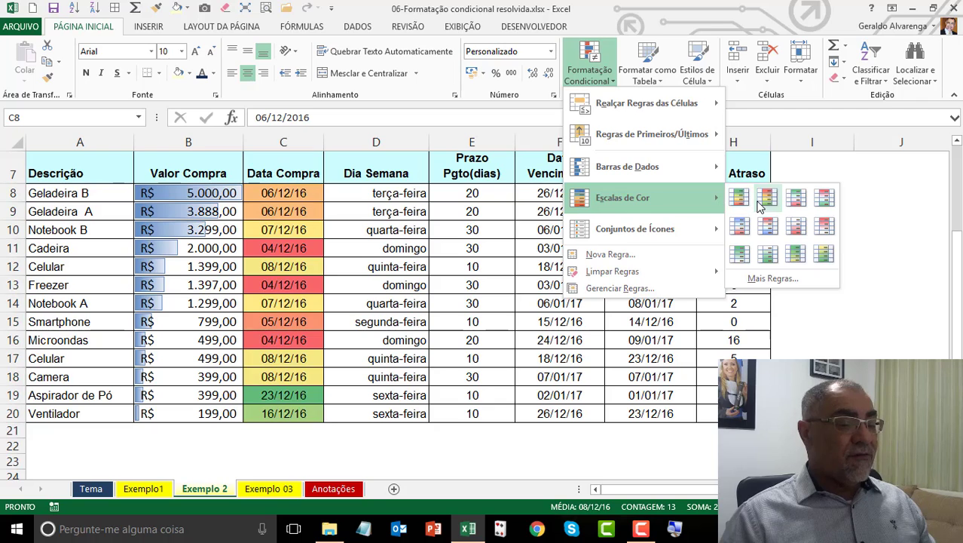
pyautogui.click(739, 197)
pyautogui.click(381, 270)
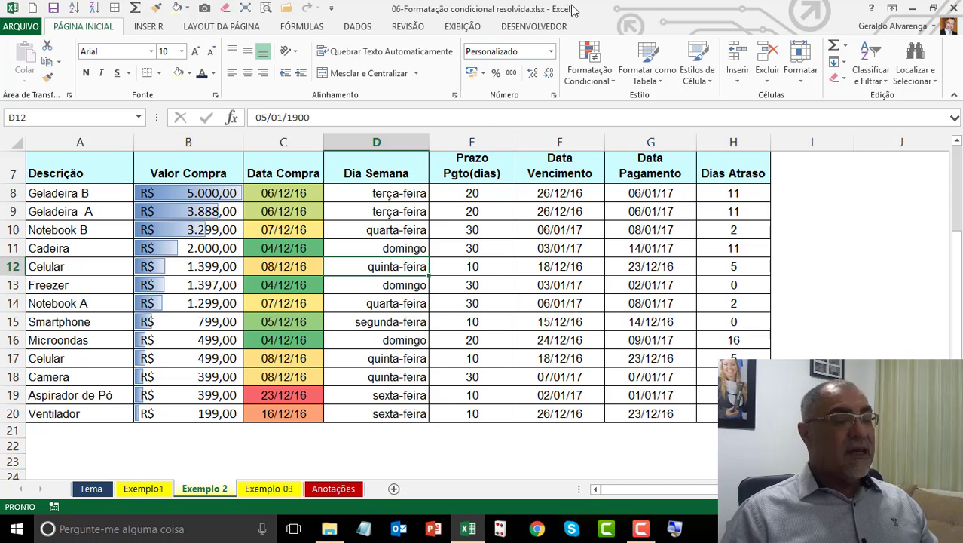
# Clear the conditional formatting rules from only the Data Compra cells C8:C20
pyautogui.moveTo(301, 193); pyautogui.dragTo(309, 413)
pyautogui.click(589, 67)
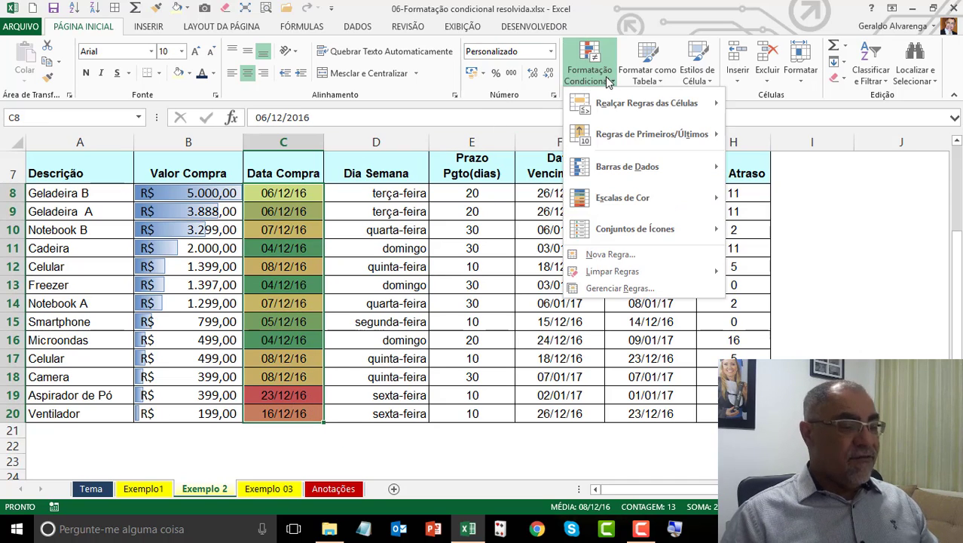
pyautogui.moveTo(661, 279)
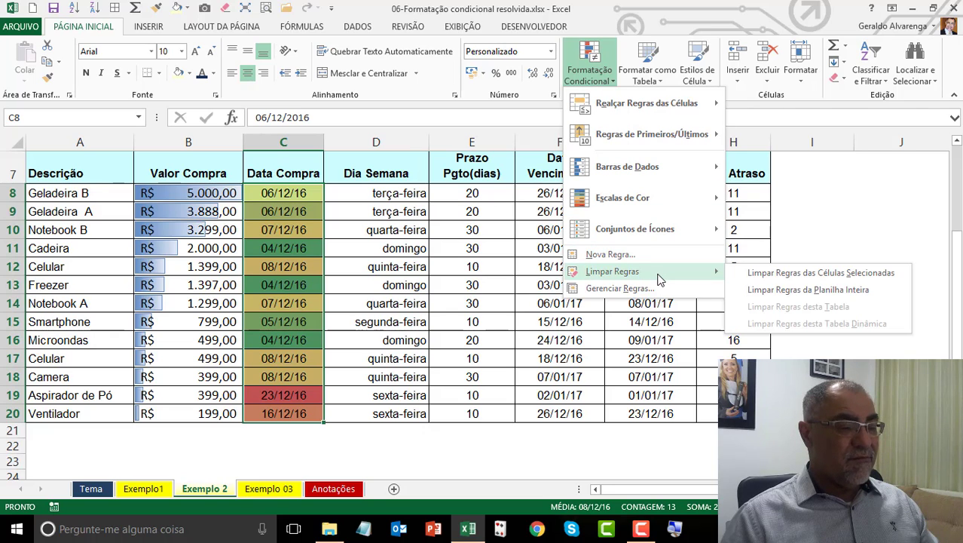
pyautogui.click(775, 278)
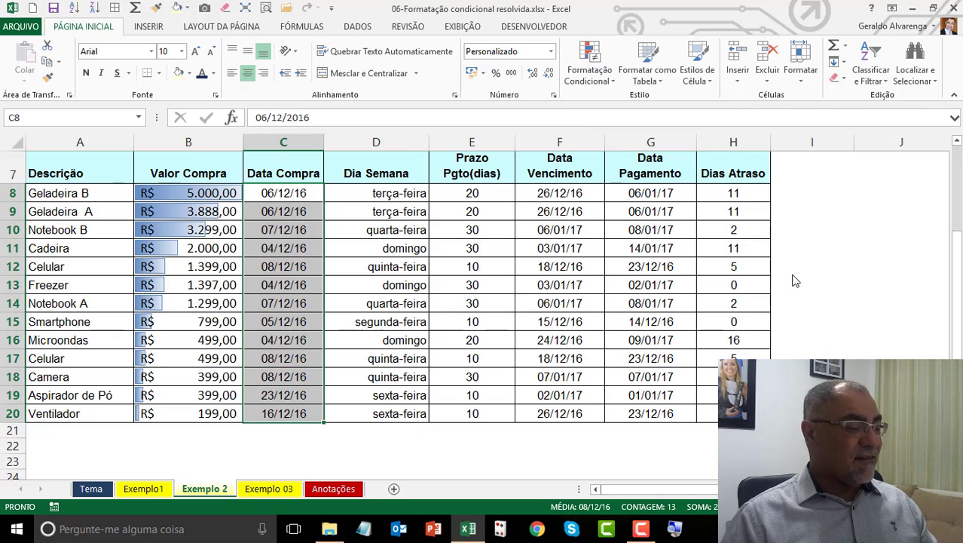
pyautogui.click(608, 76)
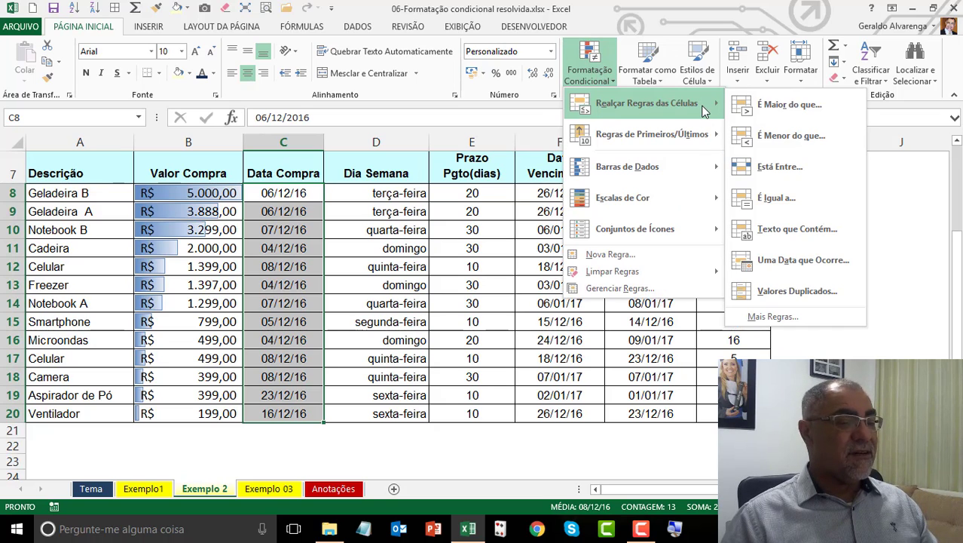
pyautogui.moveTo(670, 207)
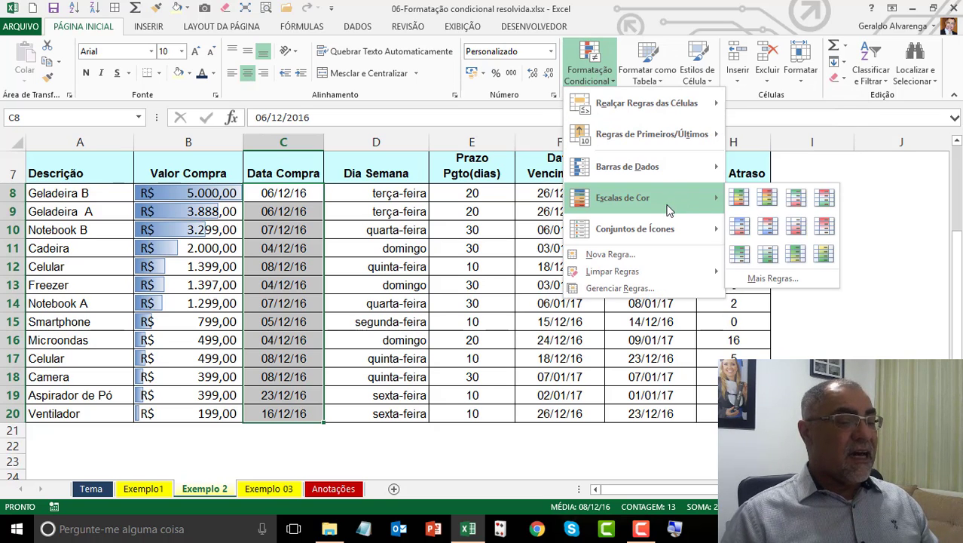
pyautogui.press('Escape')
pyautogui.click(496, 196)
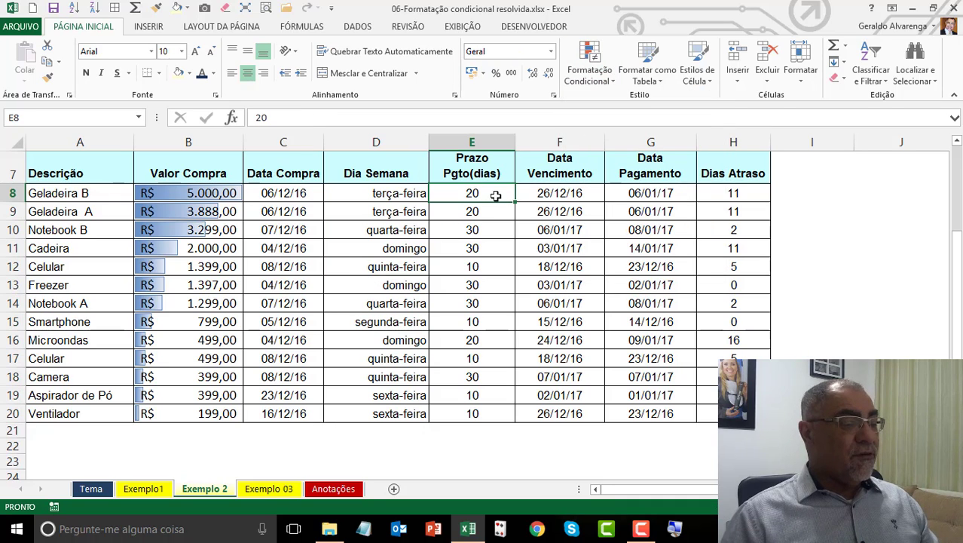
# Add the icon set of green check marks, yellow exclamation points and red X symbols to the Valor Compra values B8:B20
pyautogui.moveTo(189, 195); pyautogui.dragTo(200, 414)
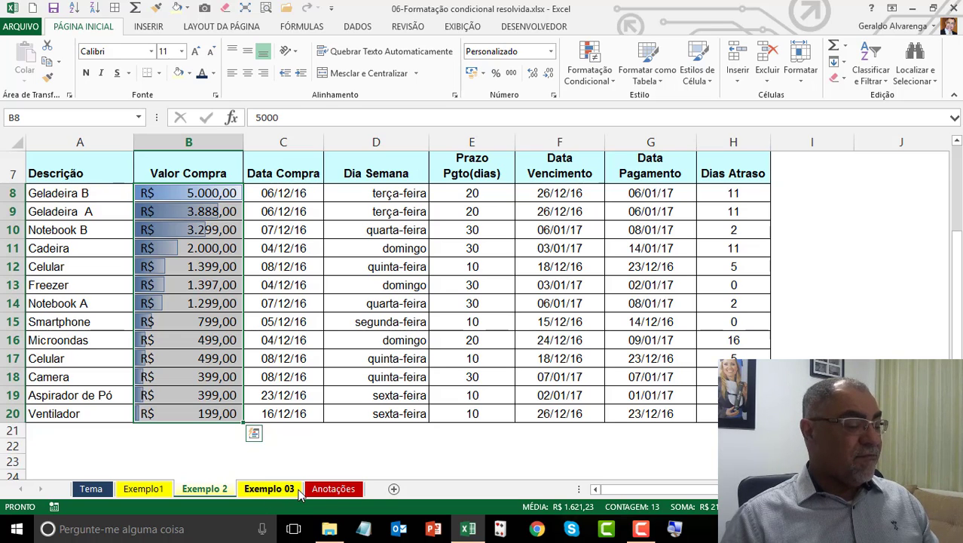
pyautogui.click(325, 490)
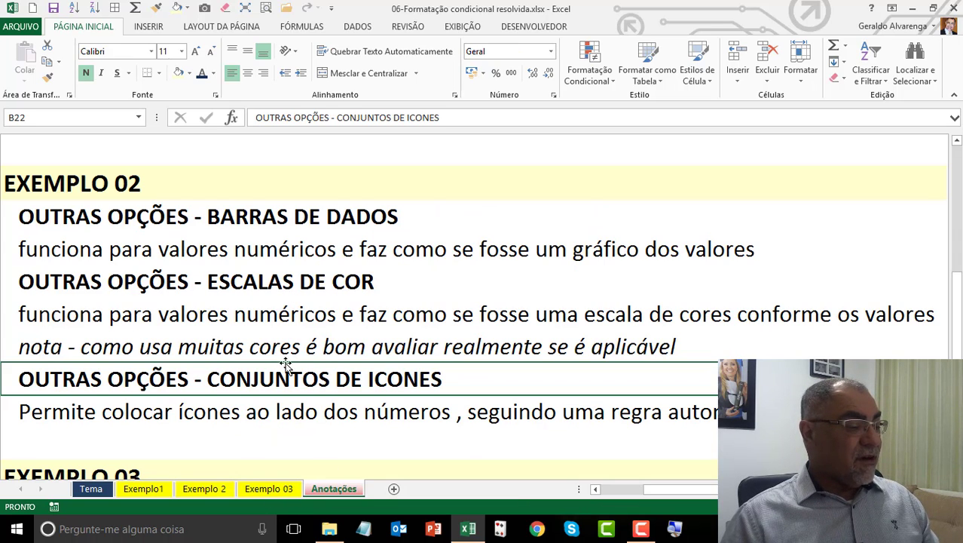
pyautogui.click(202, 489)
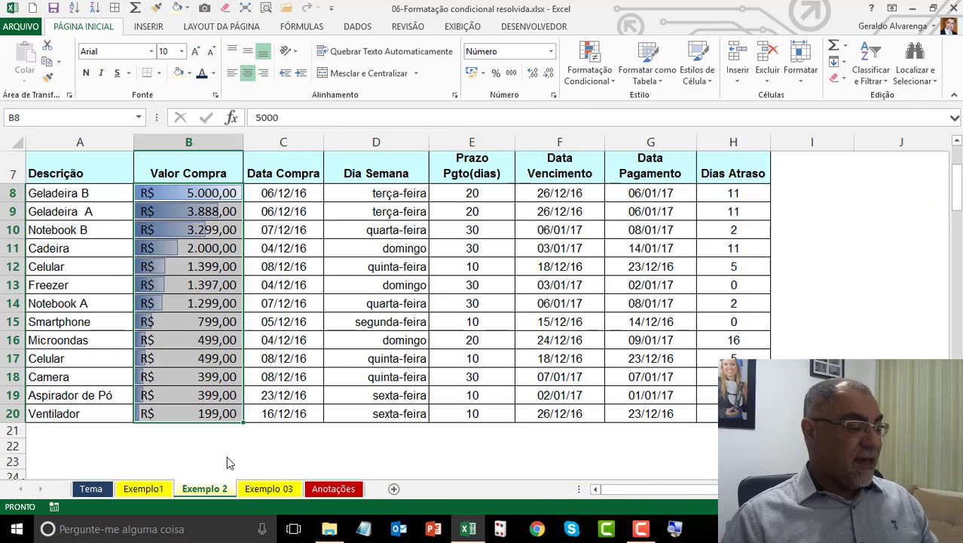
pyautogui.click(610, 80)
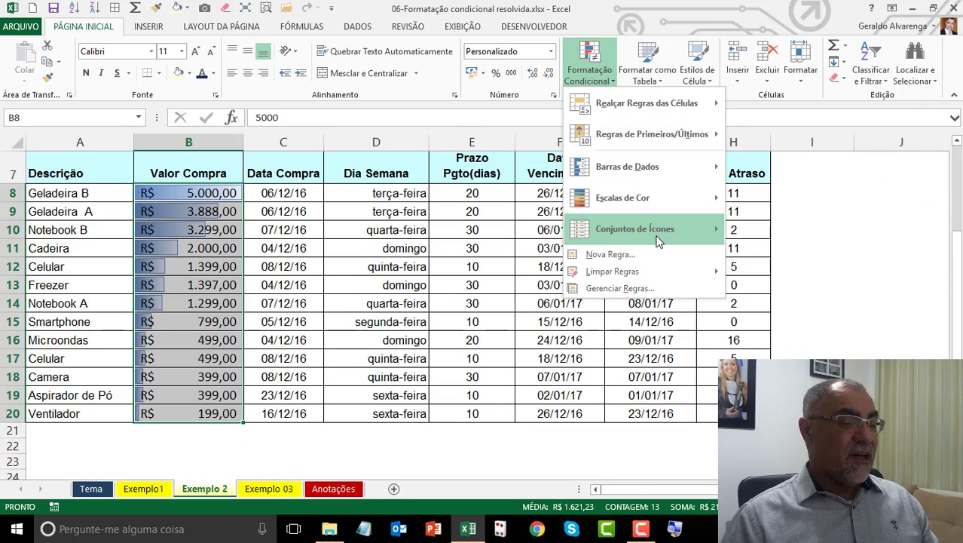
pyautogui.moveTo(657, 238)
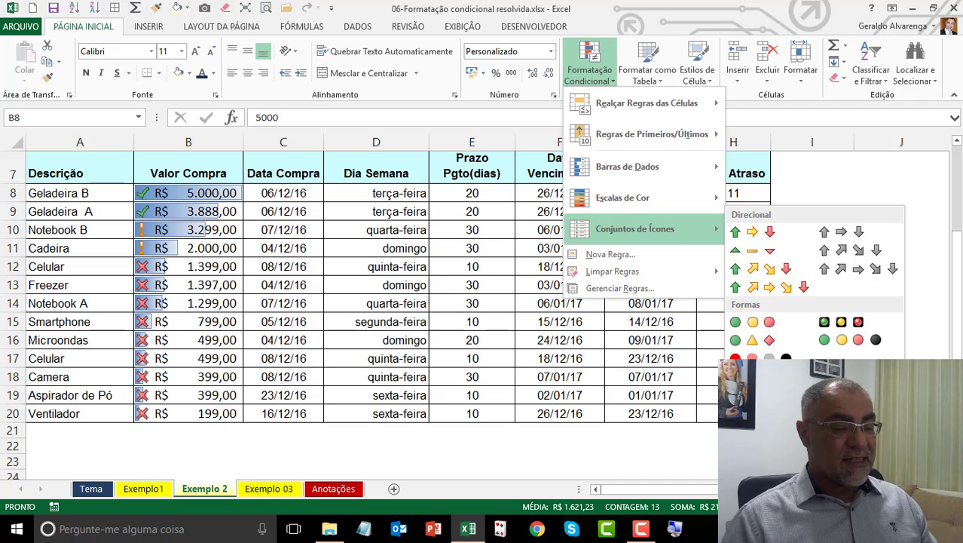
pyautogui.click(841, 393)
pyautogui.click(294, 301)
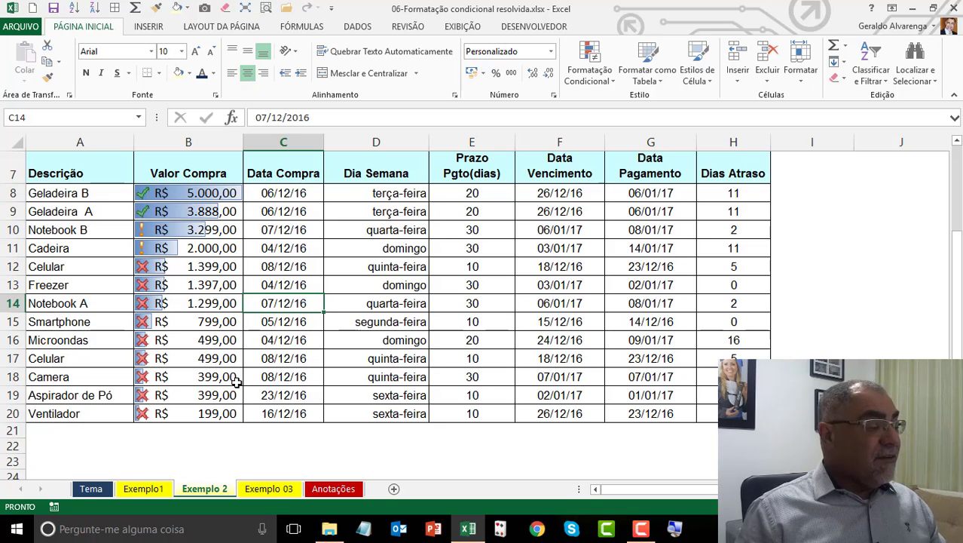
# Change the data bars on the Valor Compra values B8:B20 to orange with Preenchimento Gradual
pyautogui.moveTo(221, 413); pyautogui.dragTo(181, 192)
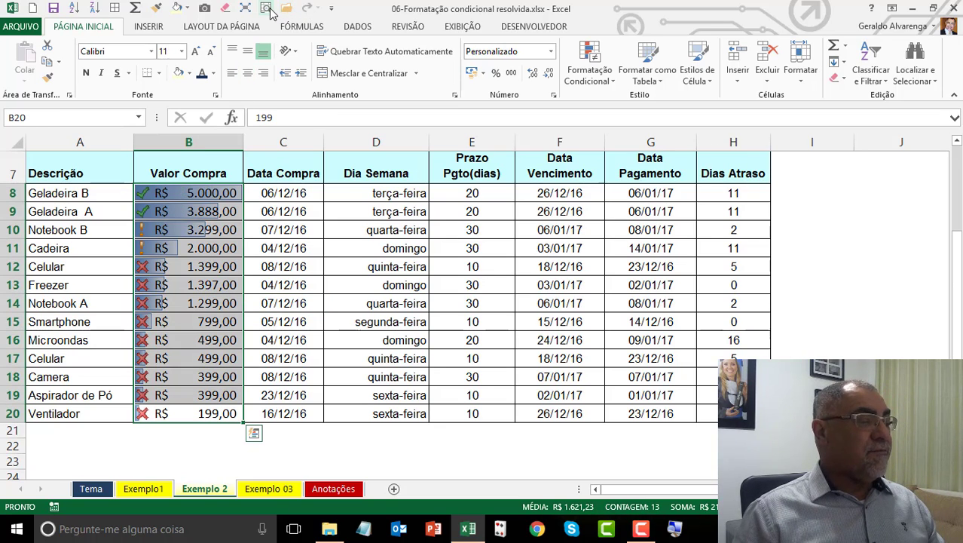
pyautogui.click(268, 9)
pyautogui.click(286, 195)
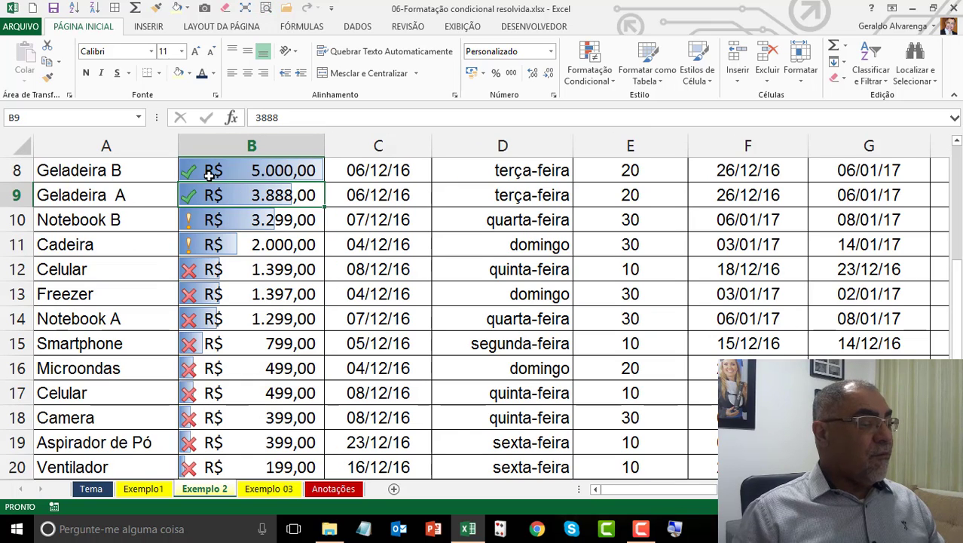
pyautogui.moveTo(252, 163); pyautogui.dragTo(237, 370)
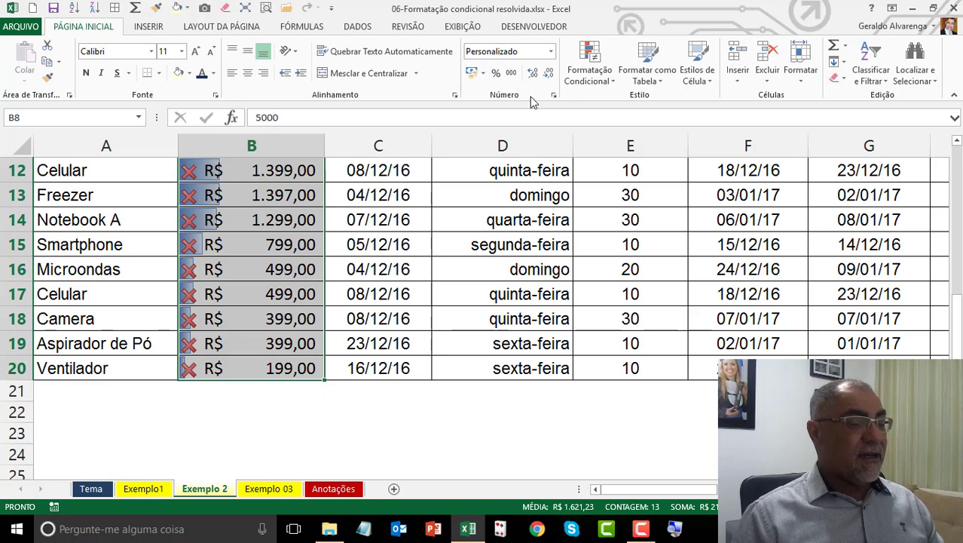
pyautogui.click(590, 70)
pyautogui.moveTo(616, 110)
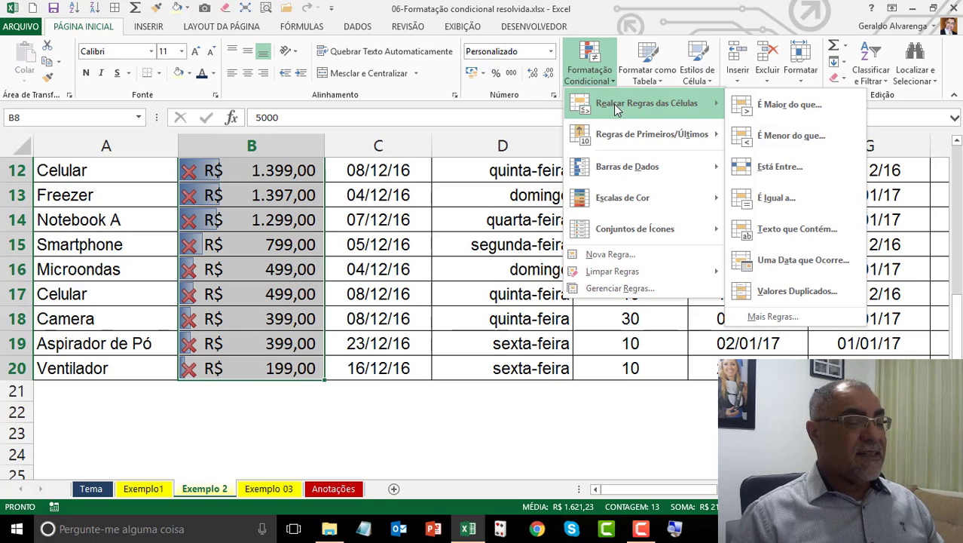
pyautogui.moveTo(626, 174)
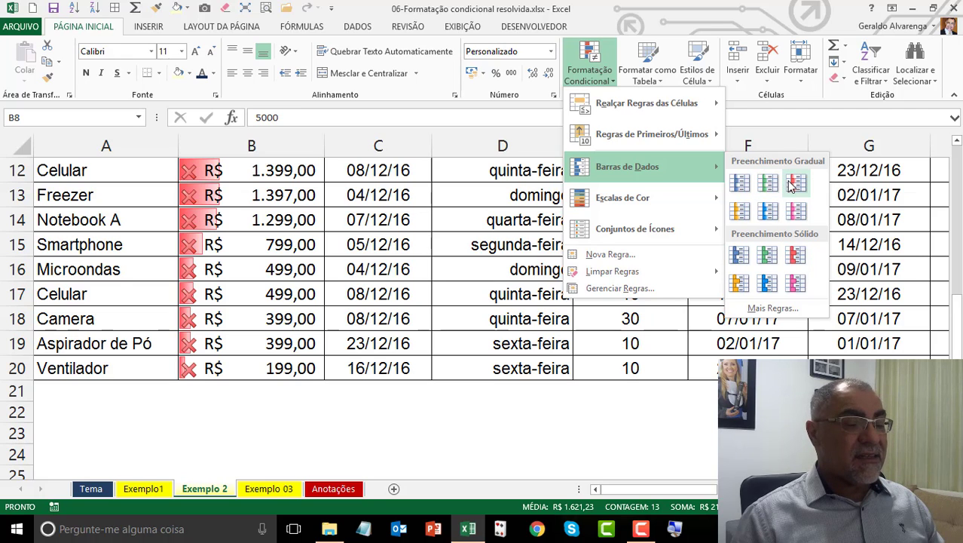
pyautogui.click(737, 218)
pyautogui.click(435, 300)
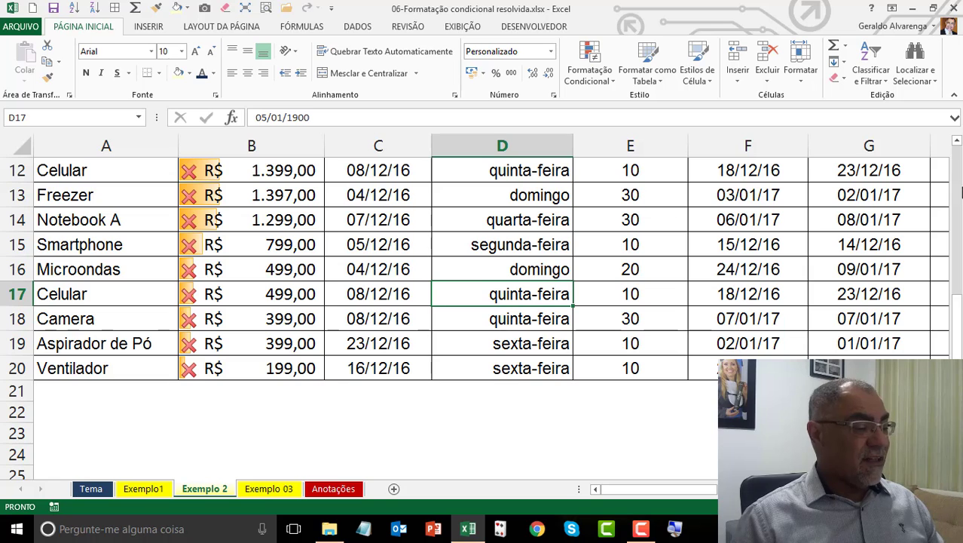
# Examine which Valor Compra amounts receive the check mark, exclamation point and X icons, from Geladeira B down to Ventilador
pyautogui.click(956, 142)
pyautogui.click(956, 142)
pyautogui.click(956, 142)
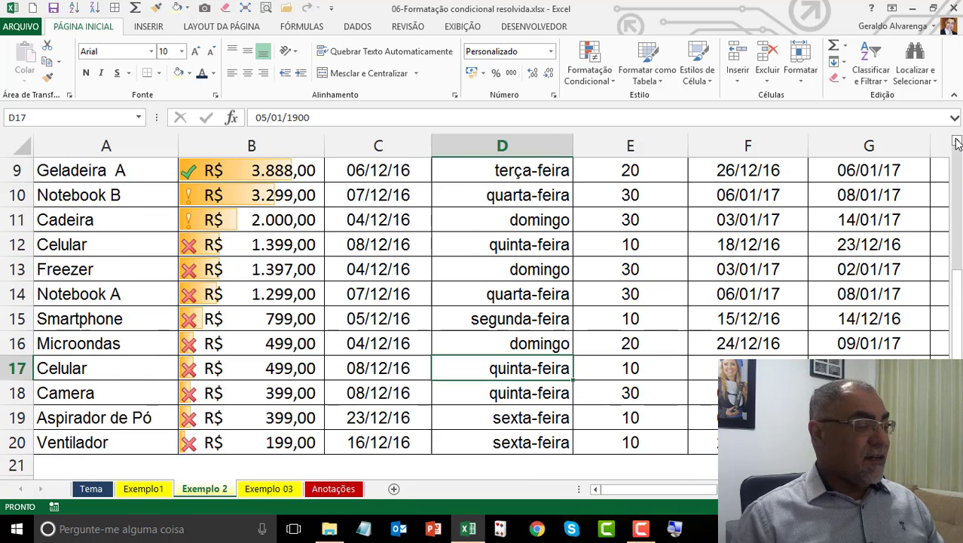
pyautogui.click(956, 142)
pyautogui.click(956, 142)
pyautogui.click(223, 219)
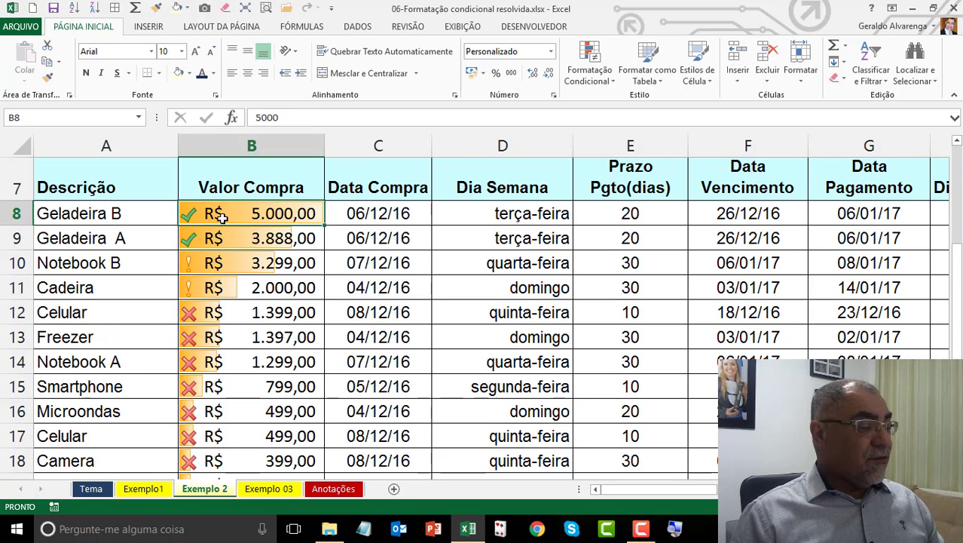
pyautogui.click(264, 235)
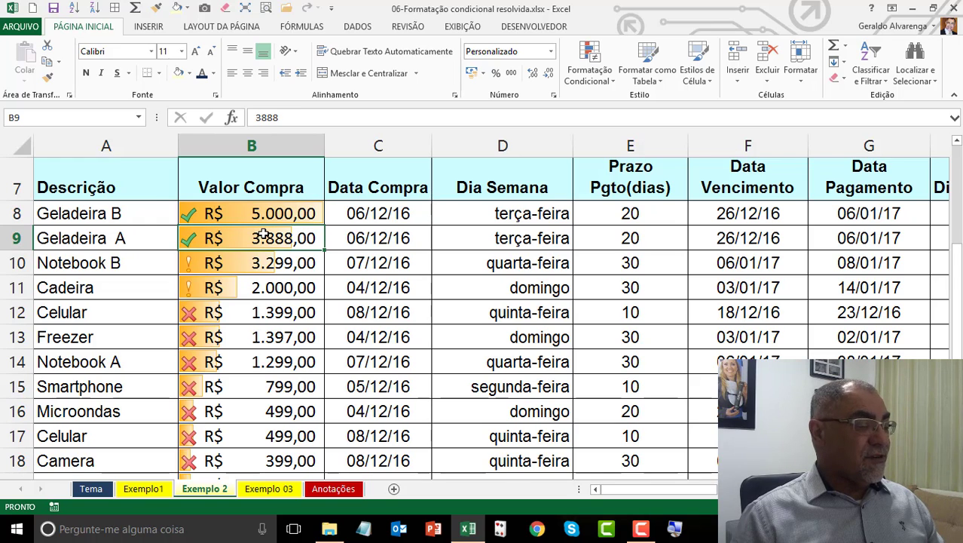
pyautogui.click(205, 265)
pyautogui.click(200, 293)
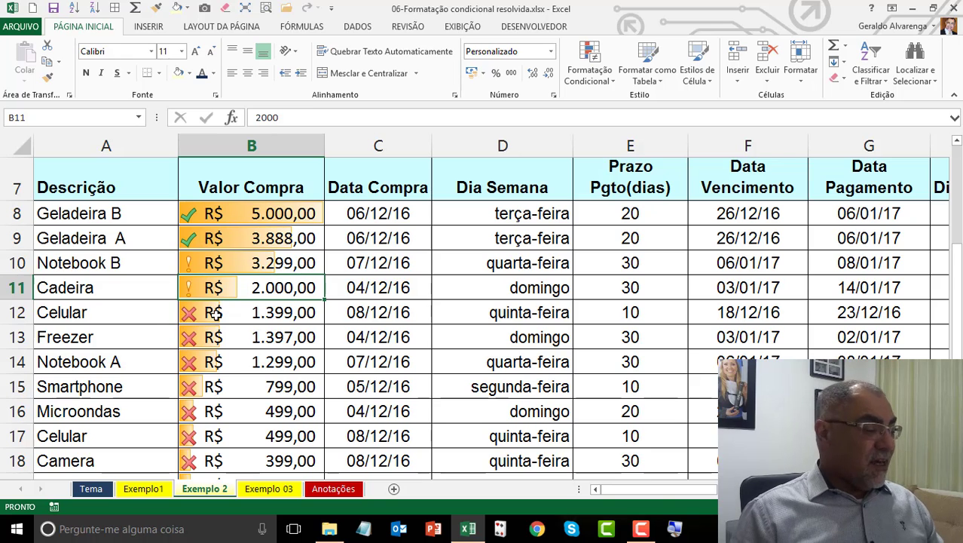
pyautogui.moveTo(211, 315); pyautogui.dragTo(215, 444)
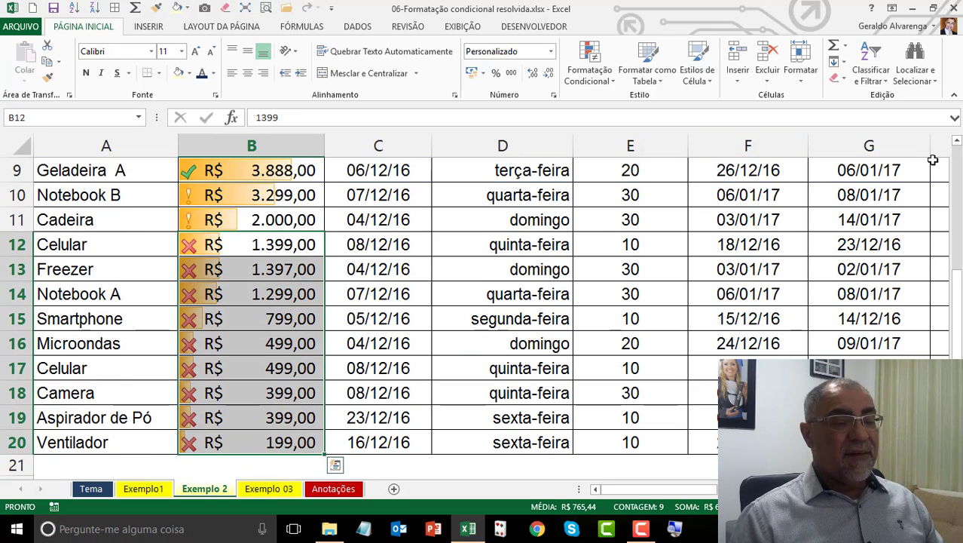
# Replace the icons on the Valor Compra values B8:B20 with the black-framed green, yellow and red traffic light set
pyautogui.scroll(3, 958, 167)
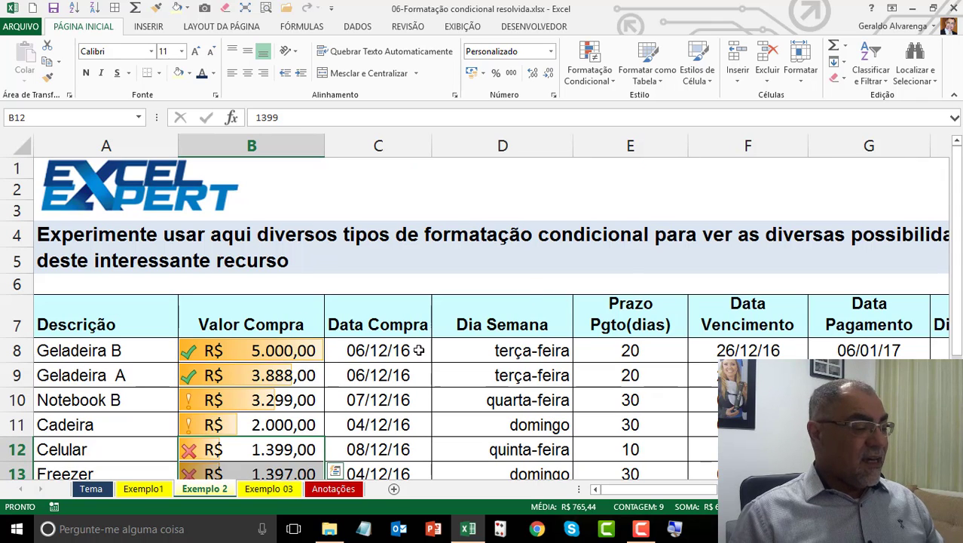
pyautogui.scroll(-2, 214, 261)
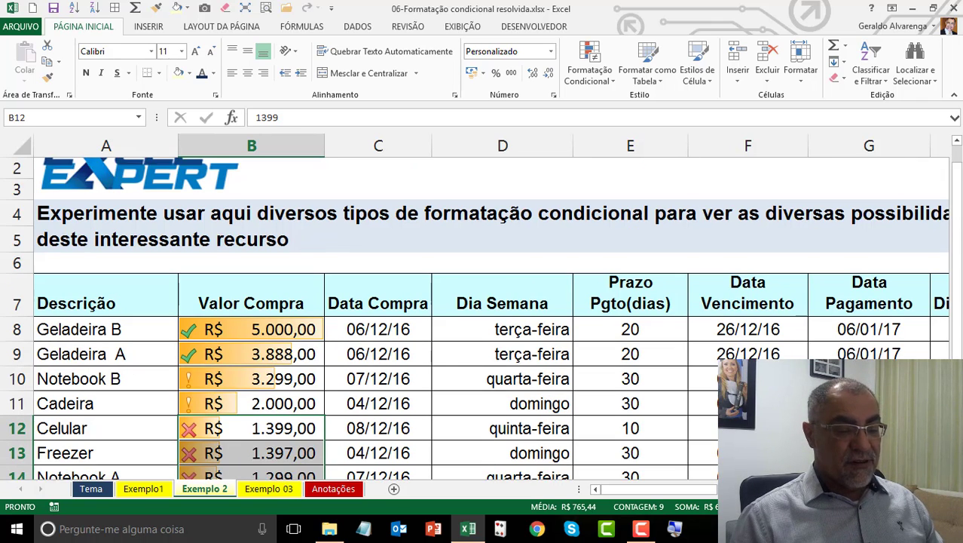
pyautogui.moveTo(213, 260); pyautogui.dragTo(234, 444)
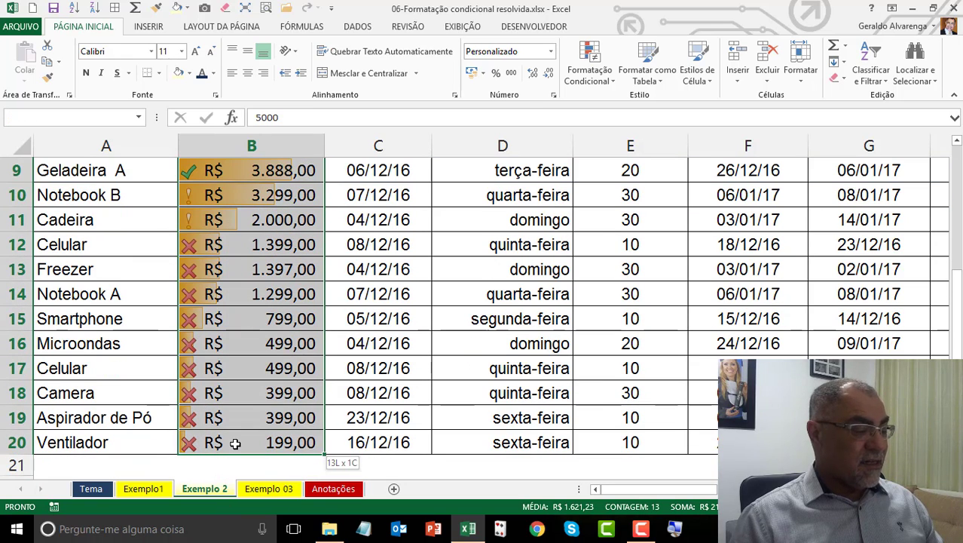
pyautogui.click(597, 85)
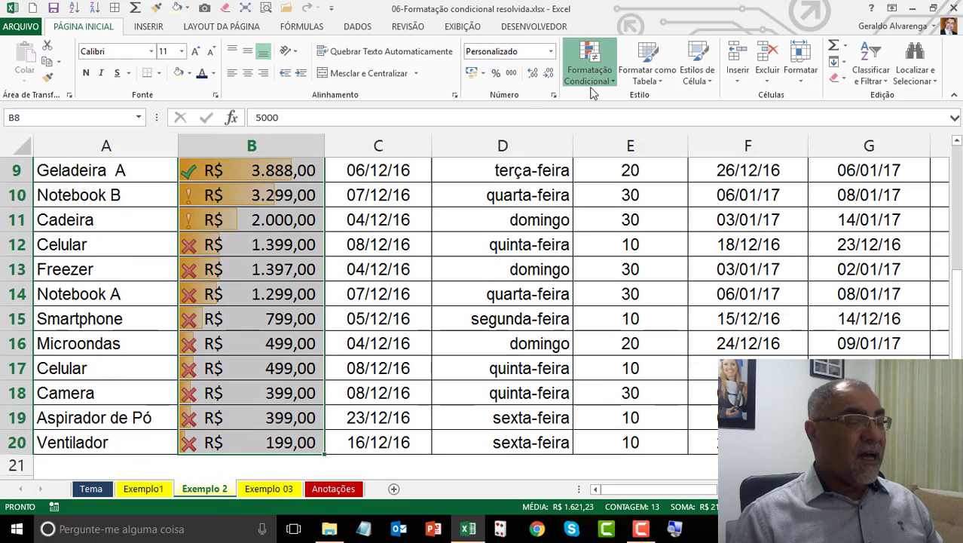
pyautogui.moveTo(649, 236)
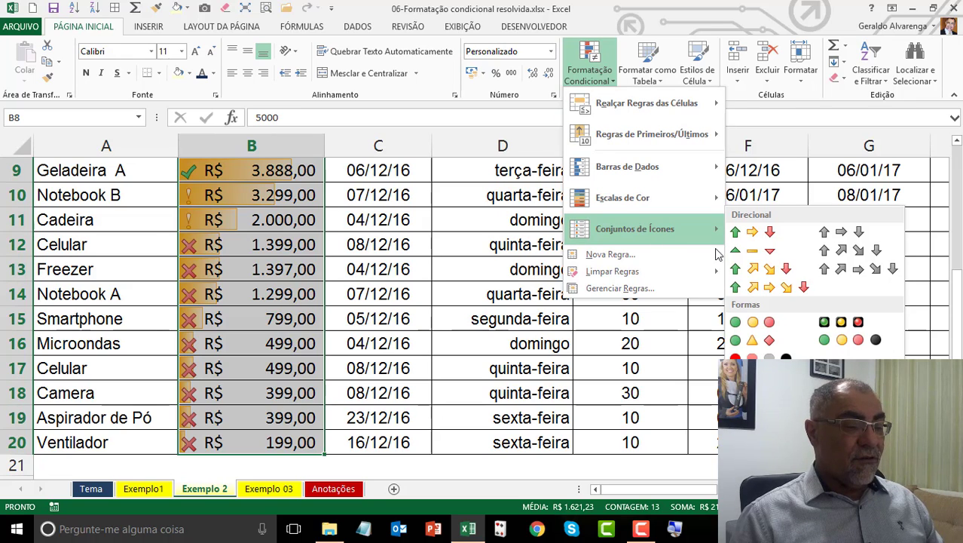
pyautogui.click(844, 327)
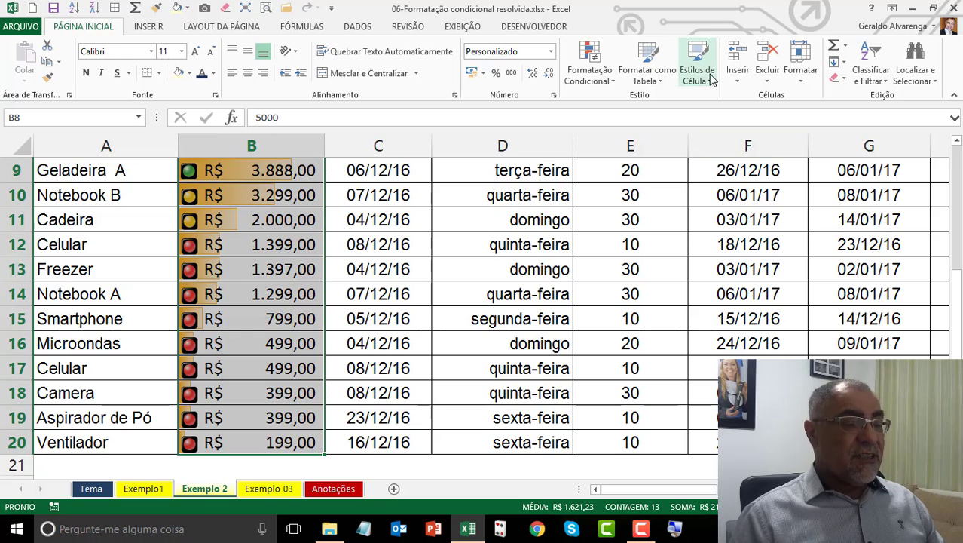
# Clear the conditional formatting rules from only the selected Valor Compra cells B8:B20
pyautogui.click(595, 83)
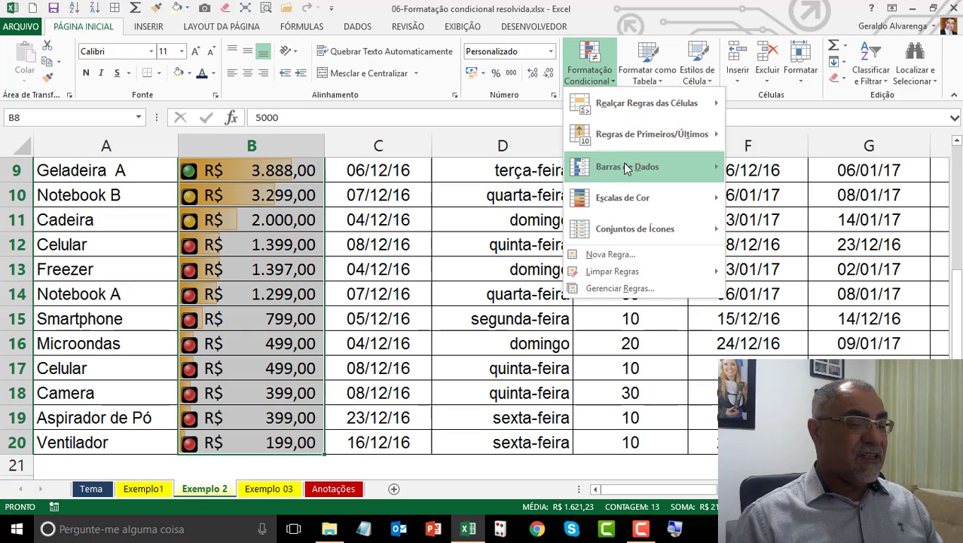
pyautogui.moveTo(626, 167)
pyautogui.moveTo(673, 277)
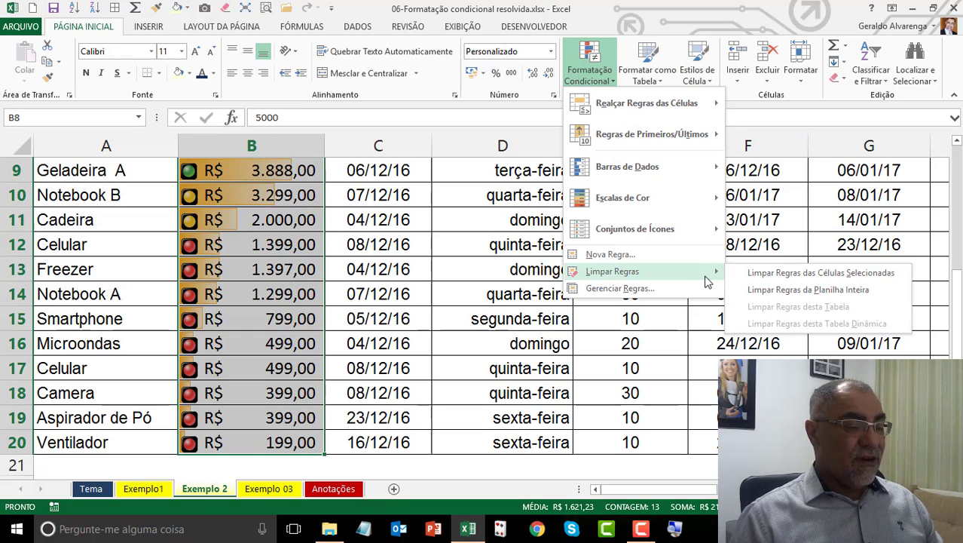
pyautogui.click(794, 277)
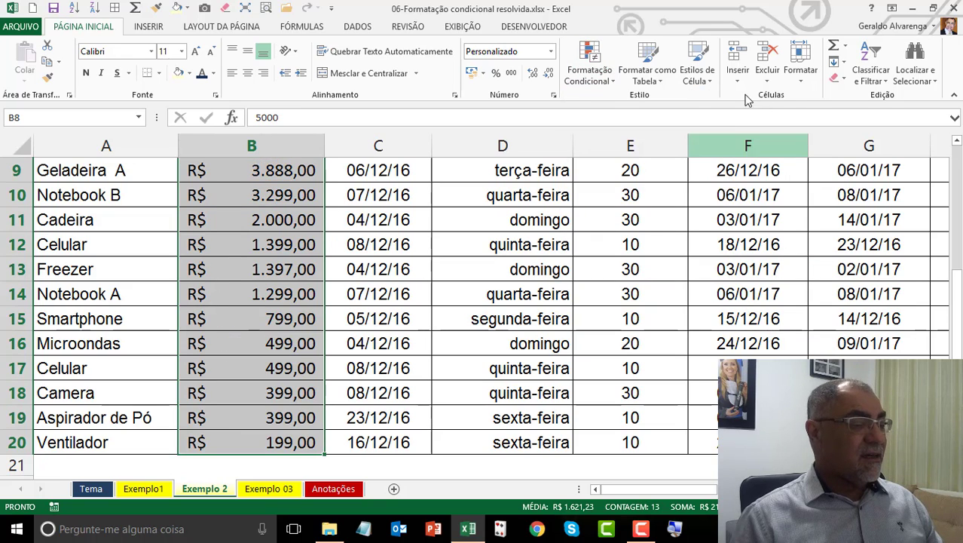
# Apply only the black-framed traffic light icon set to the Valor Compra values B8:B20 and check the colors against the amounts
pyautogui.click(595, 82)
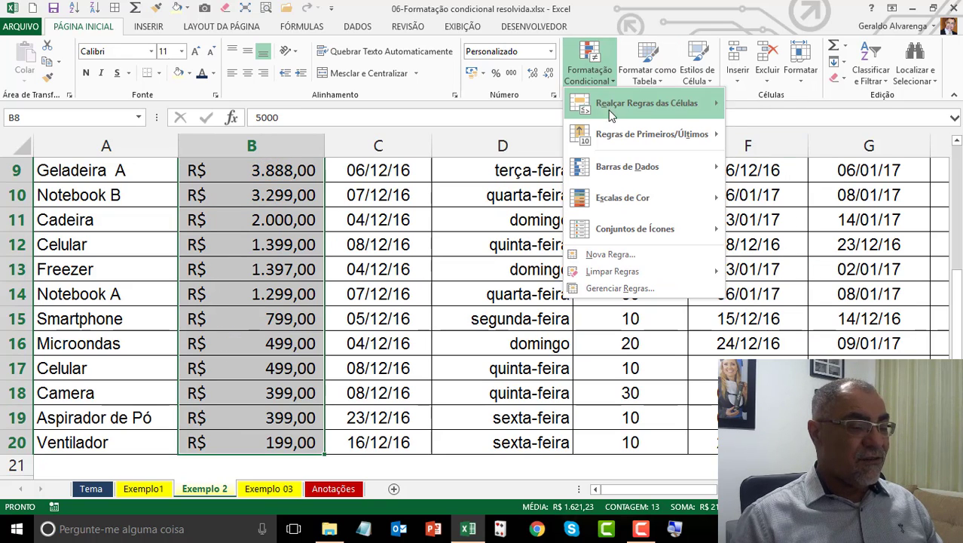
pyautogui.moveTo(664, 233)
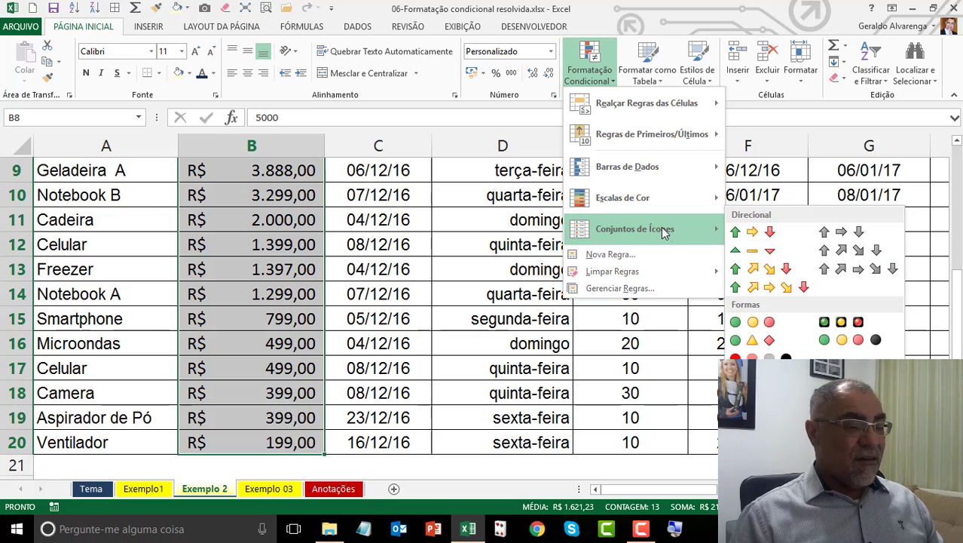
pyautogui.click(860, 322)
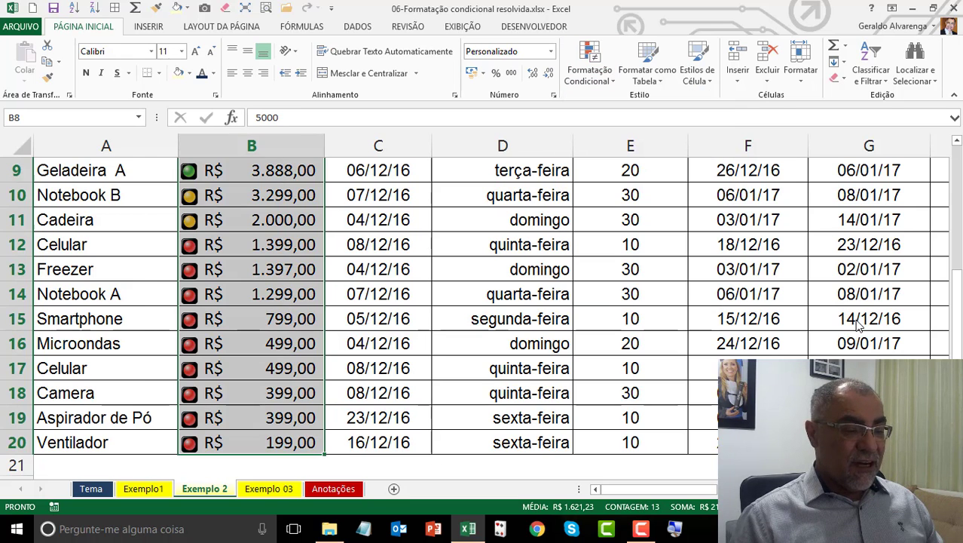
pyautogui.click(377, 275)
pyautogui.click(958, 143)
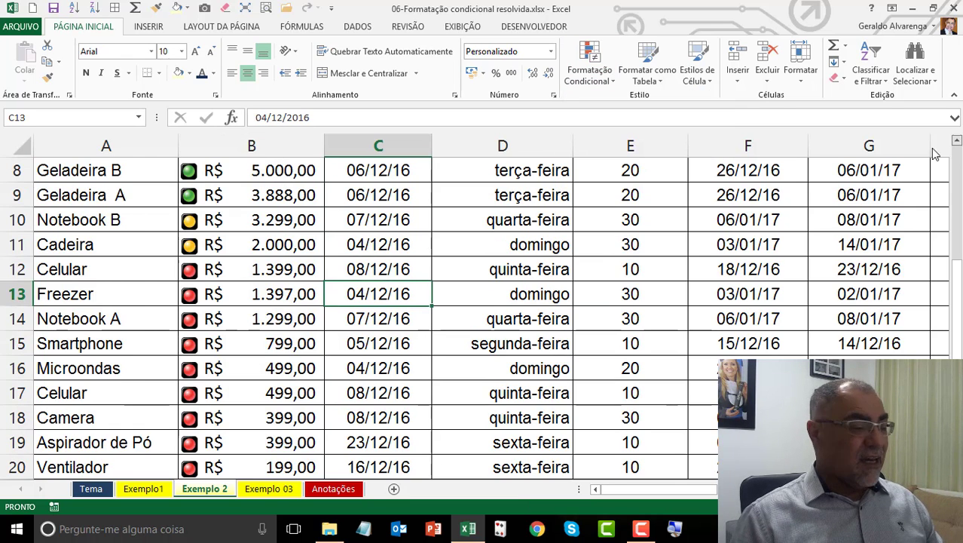
pyautogui.click(957, 143)
pyautogui.moveTo(279, 214); pyautogui.dragTo(276, 287)
pyautogui.click(280, 312)
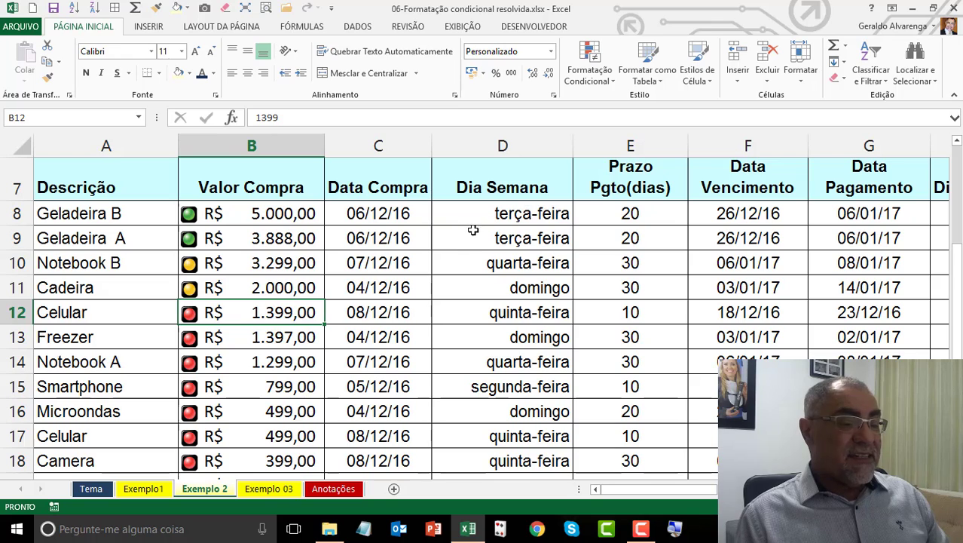
# Apply light blue gradient data bars to the Prazo Pgto(dias) values E8:E20 and compare bar lengths with the numbers
pyautogui.click(753, 217)
pyautogui.moveTo(656, 218); pyautogui.dragTo(628, 442)
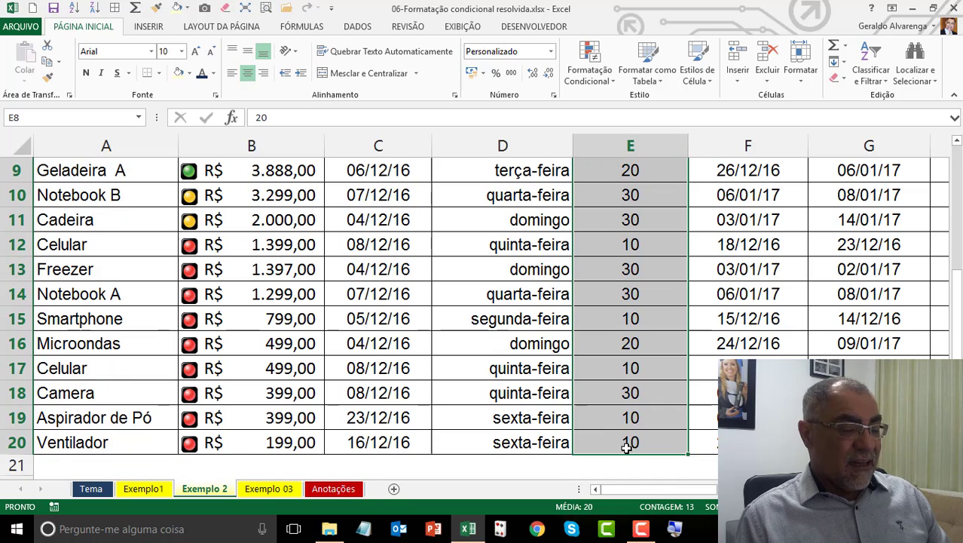
pyautogui.click(607, 76)
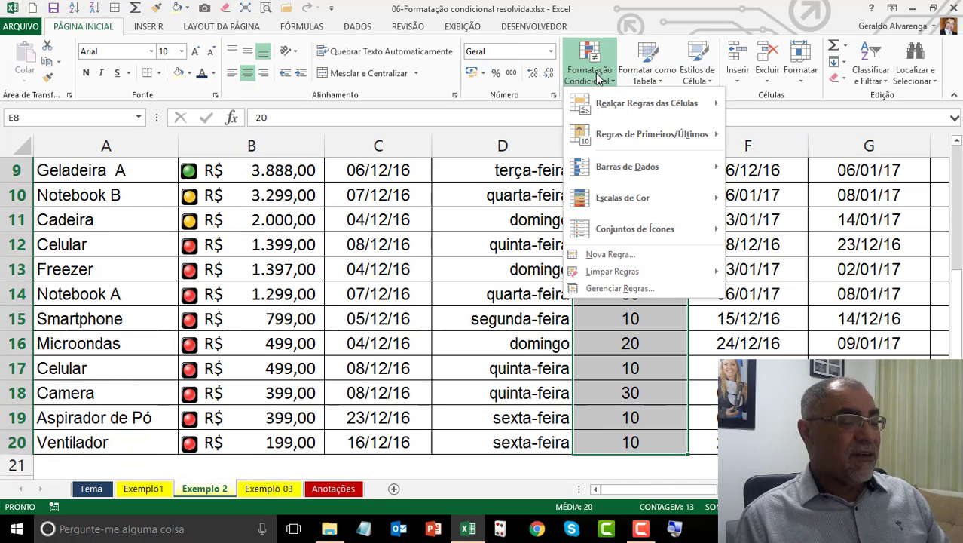
pyautogui.moveTo(631, 172)
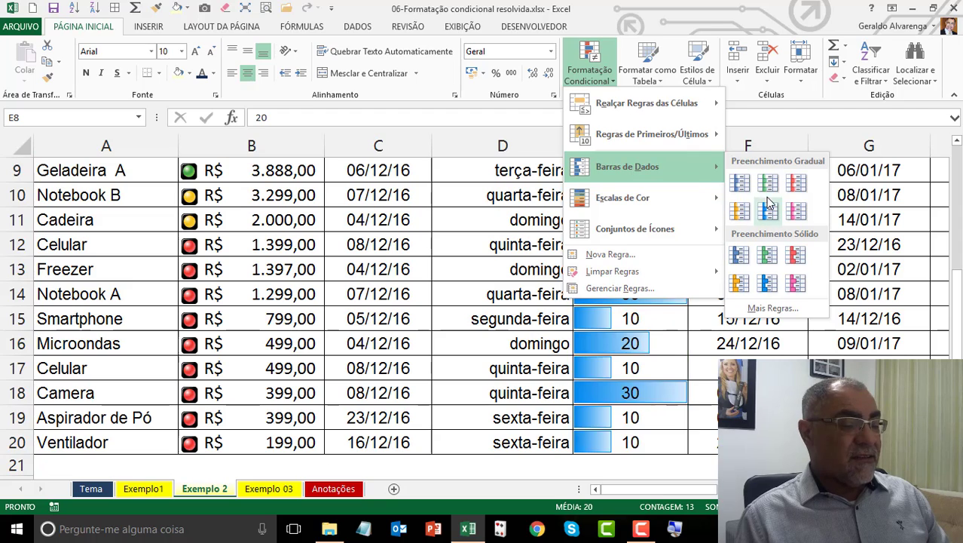
pyautogui.click(740, 181)
pyautogui.click(697, 303)
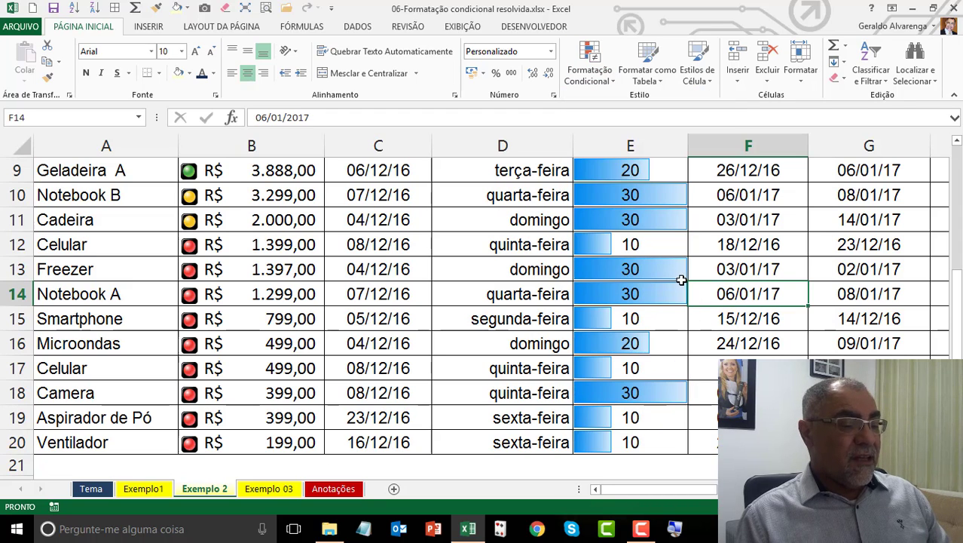
pyautogui.click(667, 269)
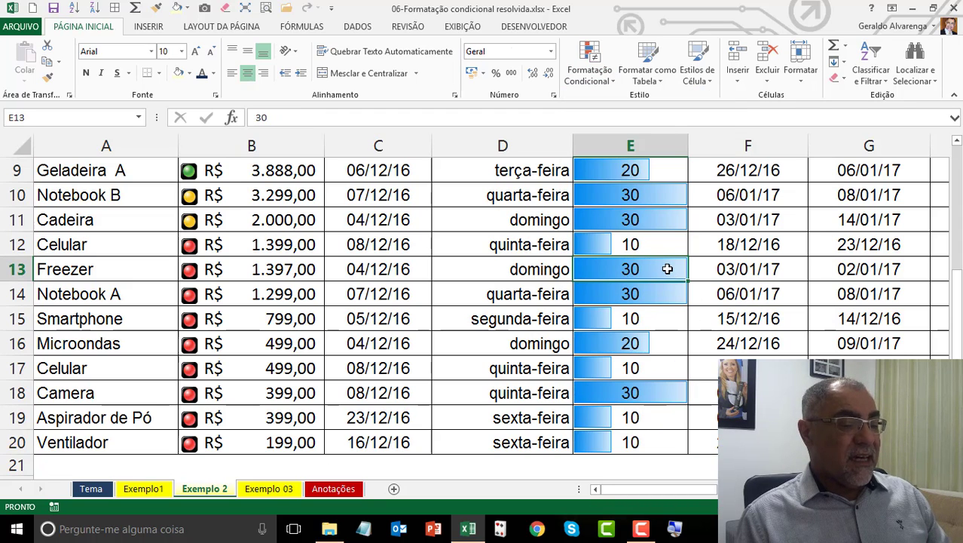
pyautogui.click(647, 343)
pyautogui.click(628, 322)
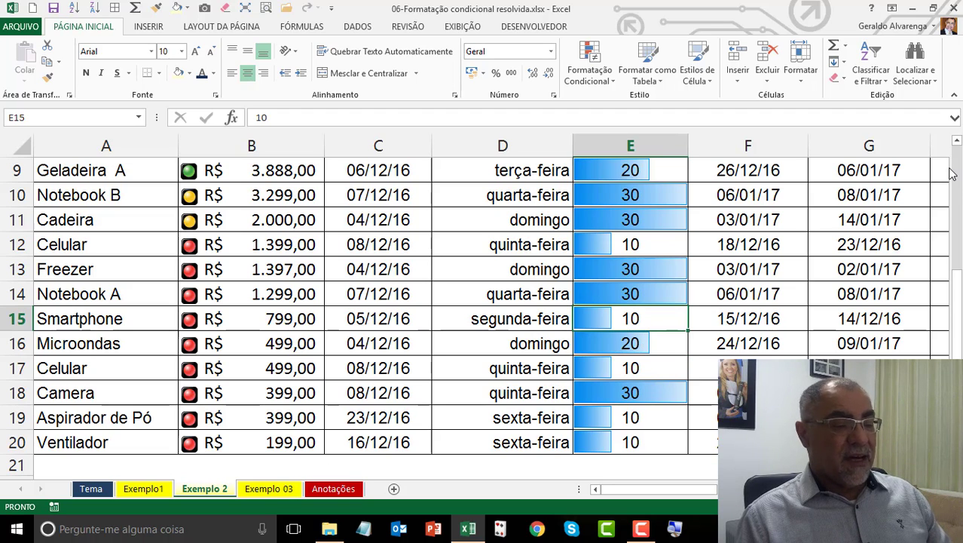
# Zoom out until the Dias Atraso column is in view and select its values H8:H20
pyautogui.scroll(3, 954, 176)
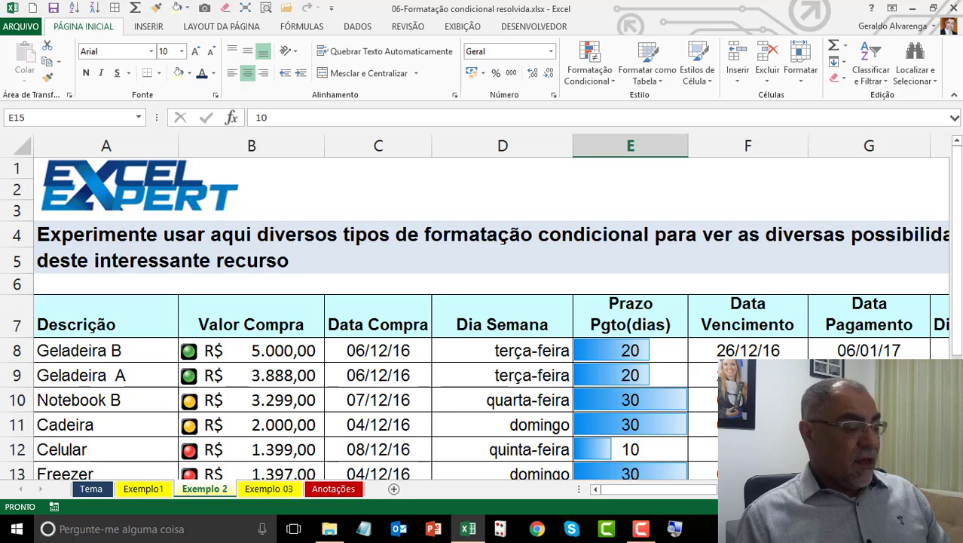
pyautogui.click(825, 507)
pyautogui.click(825, 507)
pyautogui.click(825, 506)
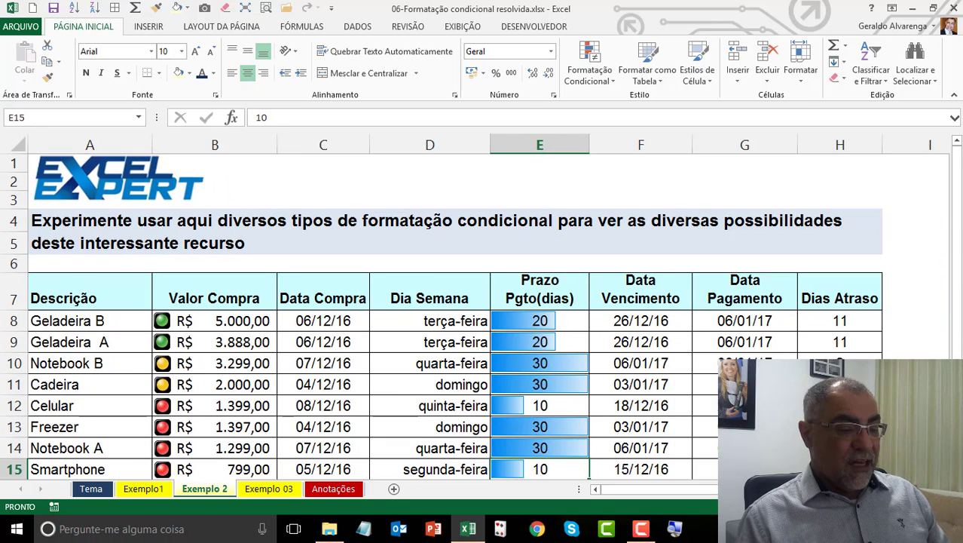
pyautogui.click(825, 506)
pyautogui.click(796, 309)
pyautogui.moveTo(797, 354); pyautogui.dragTo(785, 452)
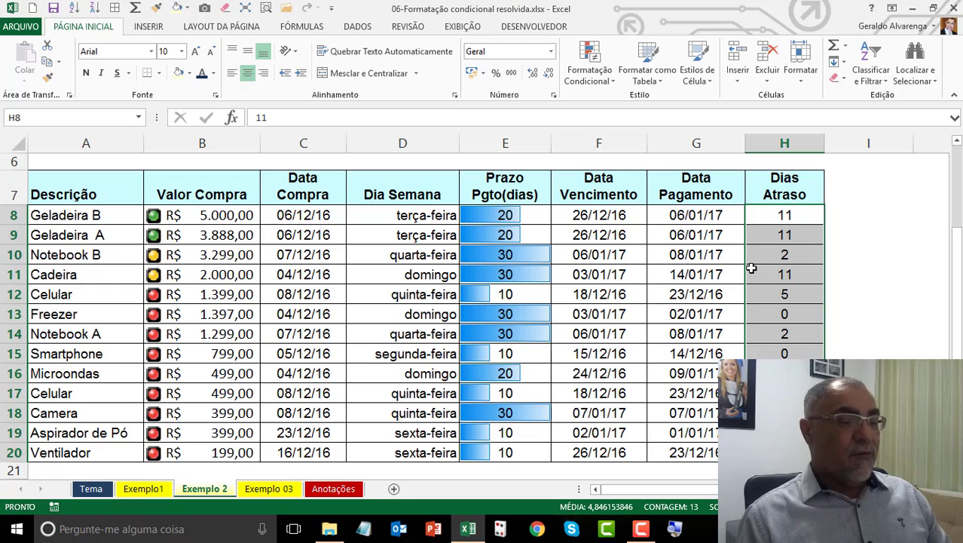
# Consult the formatting notes on the Anotações sheet and return to the Exemplo 2 sheet
pyautogui.click(334, 489)
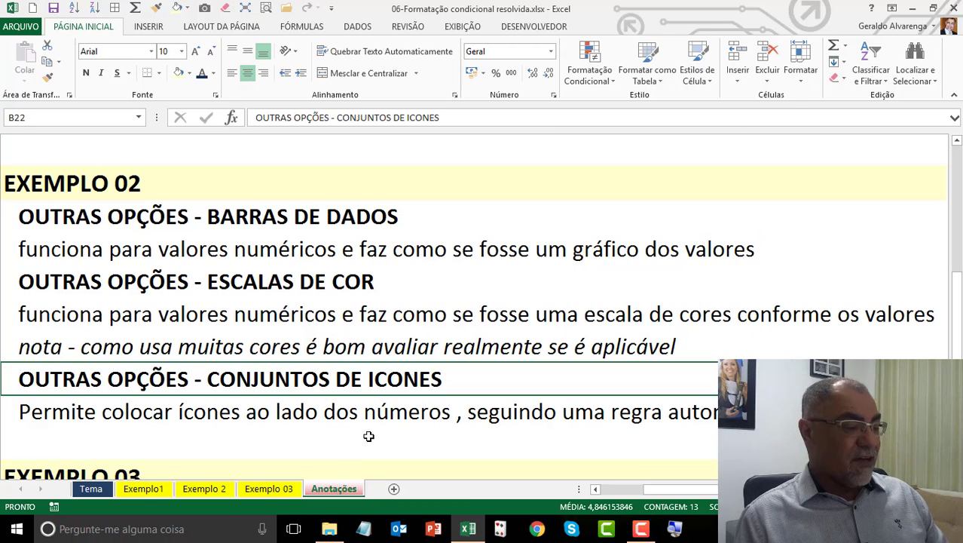
pyautogui.click(958, 189)
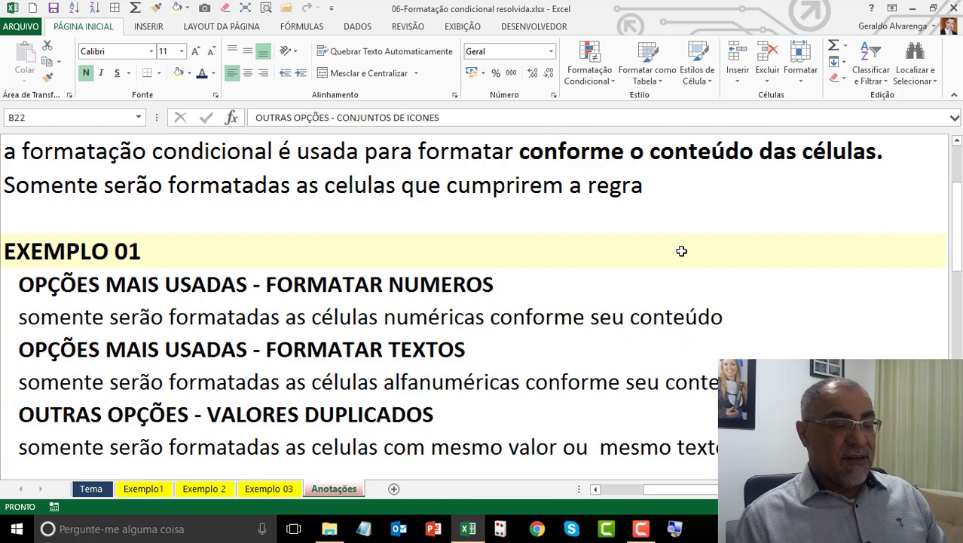
pyautogui.click(218, 494)
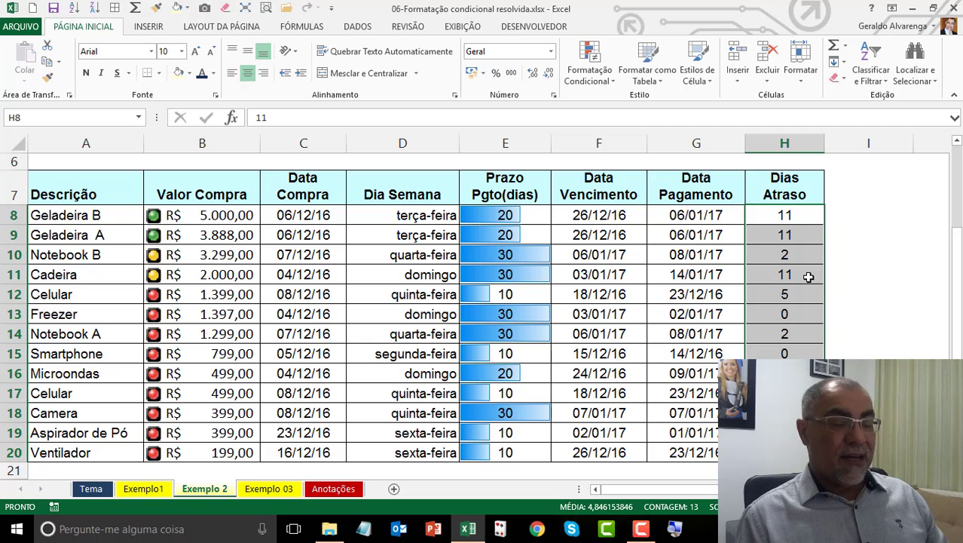
# Highlight the Dias Atraso values greater than 8 with light red fill and dark red text
pyautogui.click(589, 72)
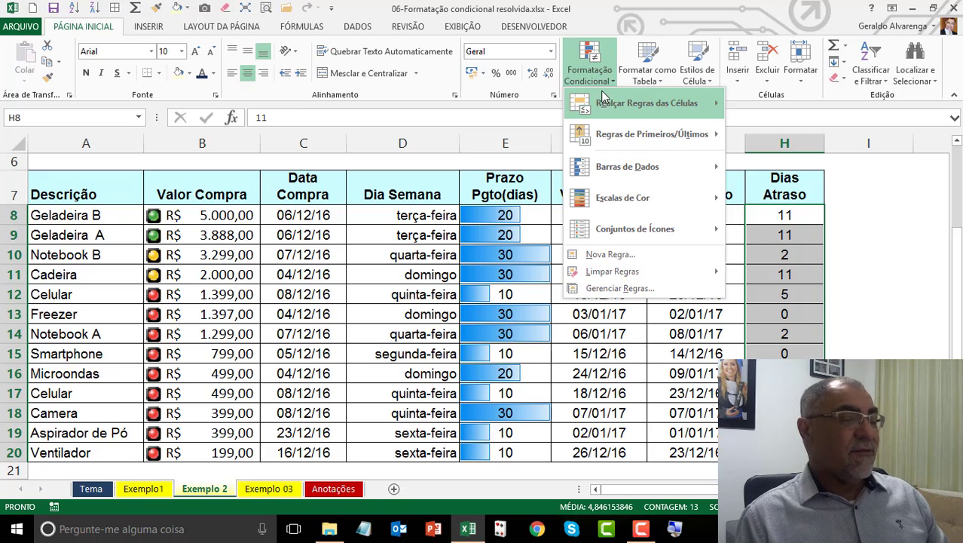
pyautogui.moveTo(606, 102)
pyautogui.click(752, 112)
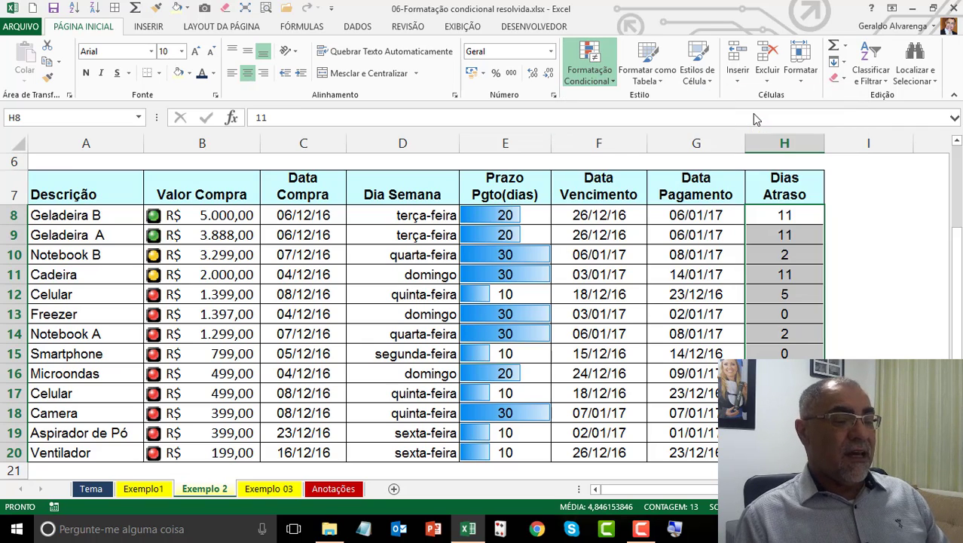
pyautogui.write('8')
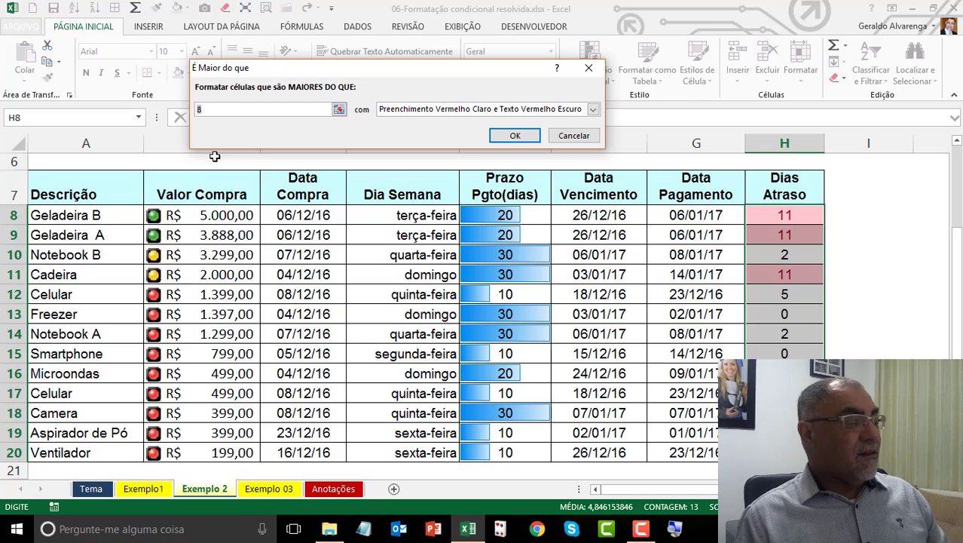
pyautogui.click(515, 136)
pyautogui.click(630, 250)
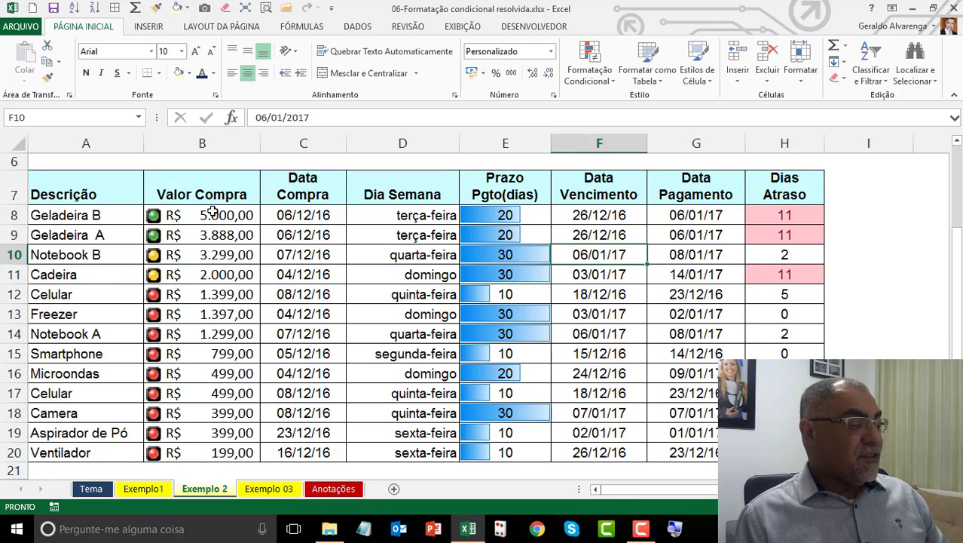
# Compare the Valor Compra and Dias Atraso cells of Geladeira B and Geladeira A, and review the whole formatted table
pyautogui.moveTo(213, 214); pyautogui.dragTo(211, 238)
pyautogui.moveTo(790, 212); pyautogui.dragTo(788, 234)
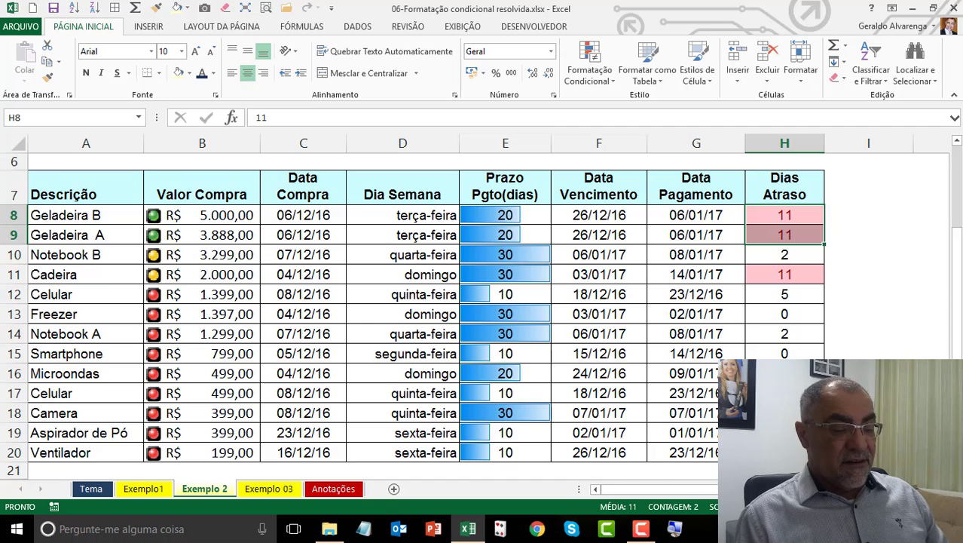
pyautogui.click(840, 507)
pyautogui.click(840, 506)
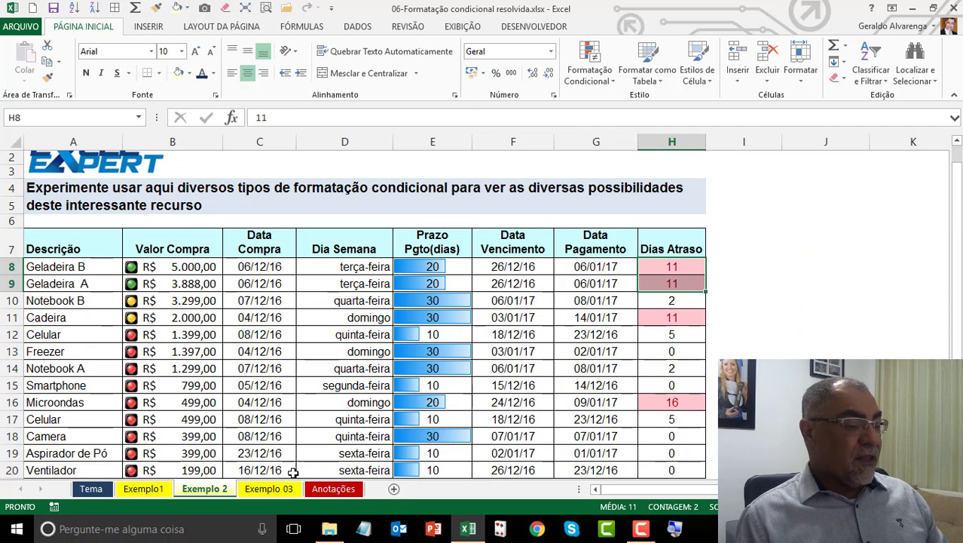
pyautogui.hotkey('ctrl', 'pageup')
pyautogui.click(204, 489)
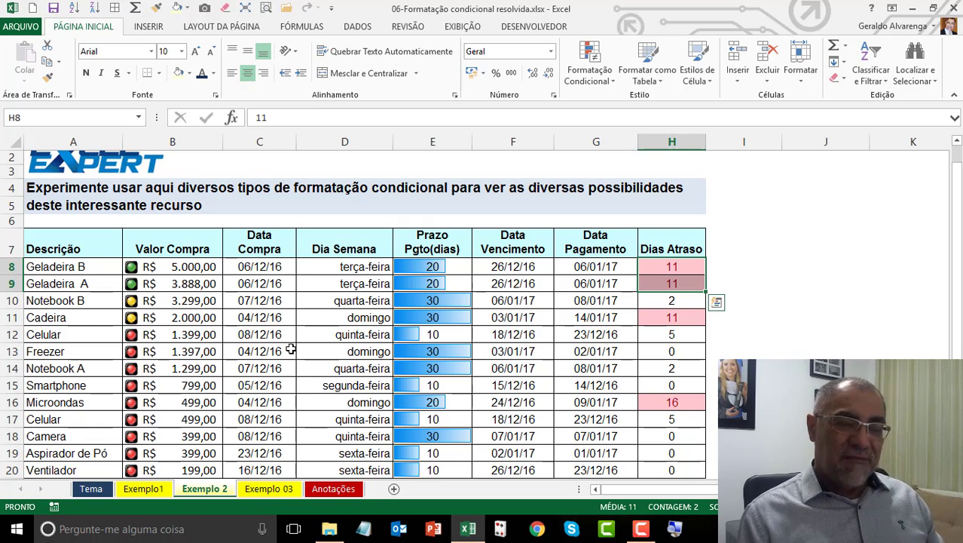
pyautogui.click(353, 299)
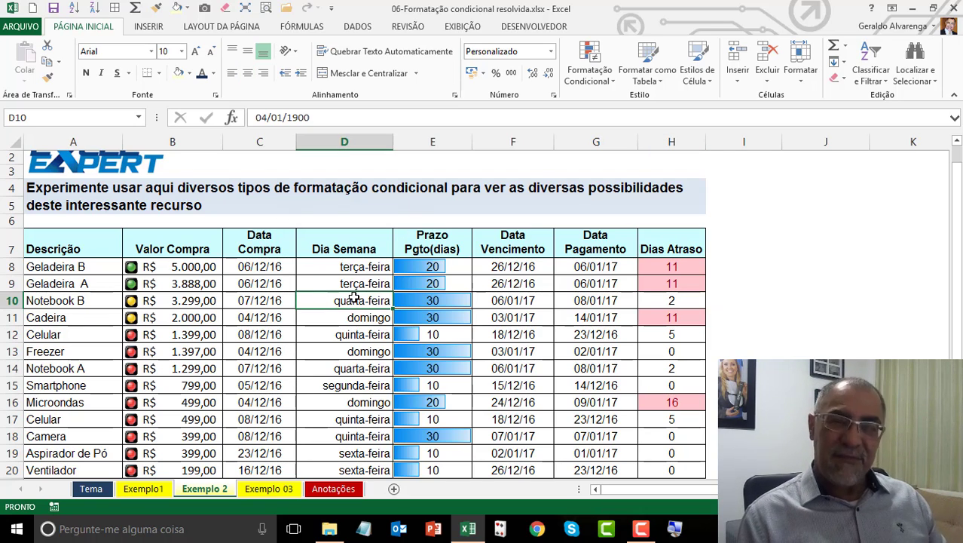
# Switch to the Exemplo 03 sheet and look over the collaborators' hours table A4:J21 at a closer zoom
pyautogui.click(269, 490)
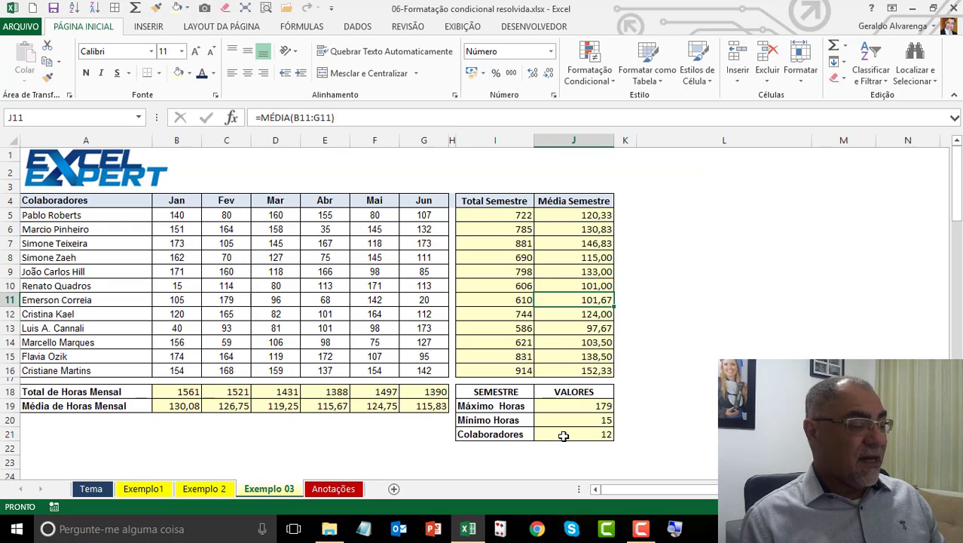
pyautogui.moveTo(43, 199); pyautogui.dragTo(600, 434)
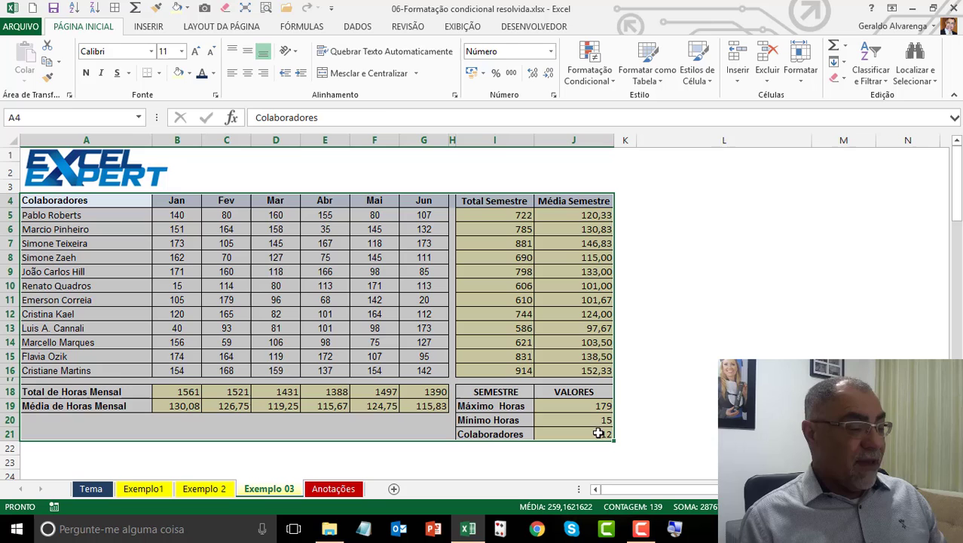
pyautogui.click(268, 8)
pyautogui.moveTo(256, 179); pyautogui.dragTo(539, 377)
pyautogui.click(428, 270)
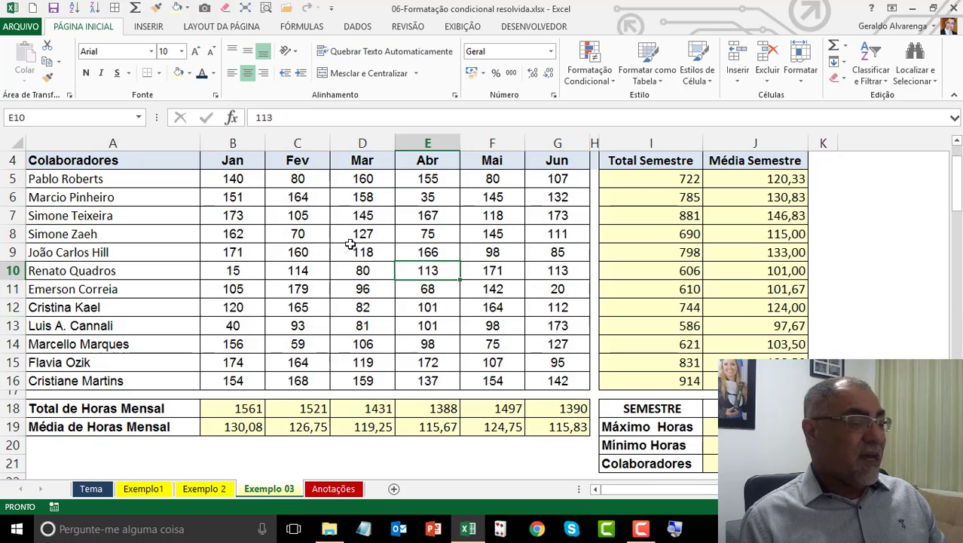
# Examine the Total Semestre and Média Semestre columns and the formulas for Máximo Horas, Mínimo Horas and Colaboradores
pyautogui.moveTo(651, 179); pyautogui.dragTo(670, 380)
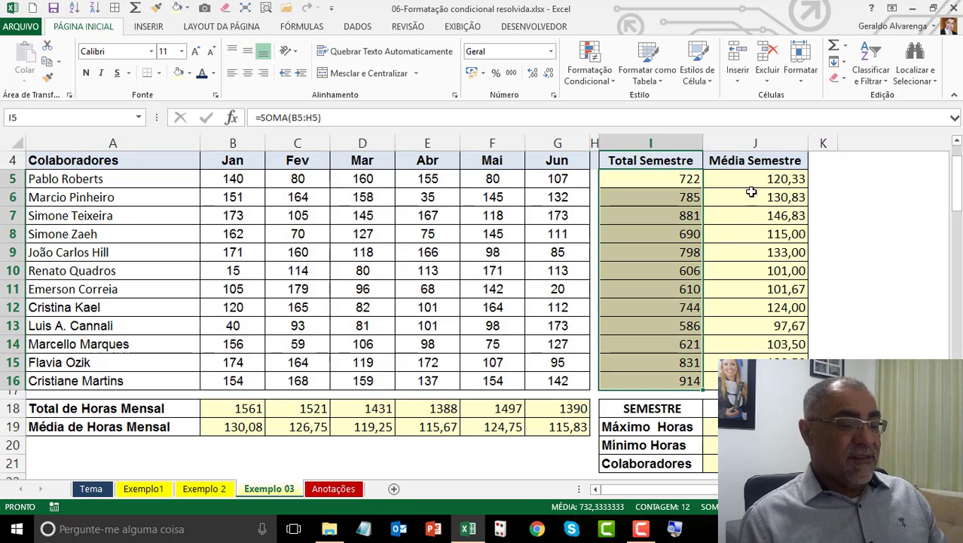
pyautogui.moveTo(752, 181); pyautogui.dragTo(776, 289)
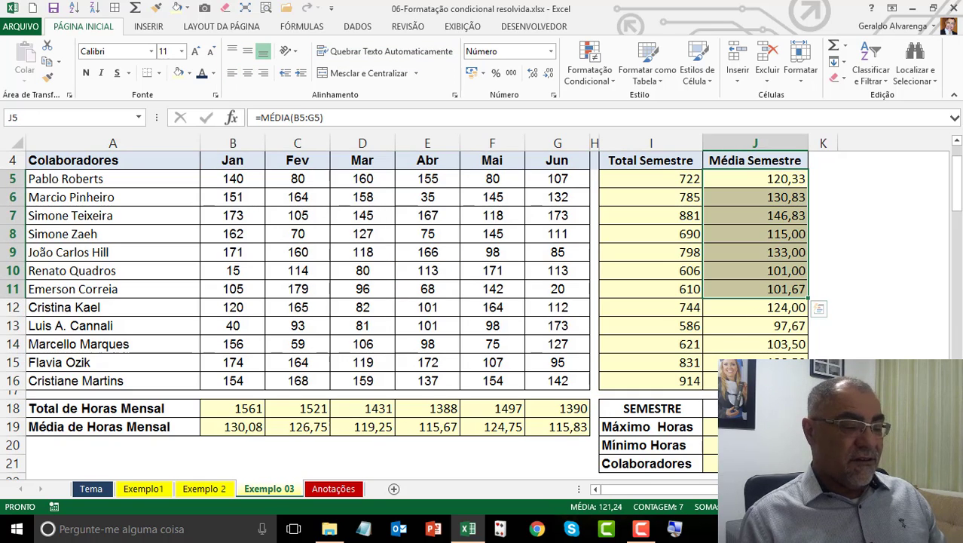
pyautogui.click(755, 427)
pyautogui.click(755, 445)
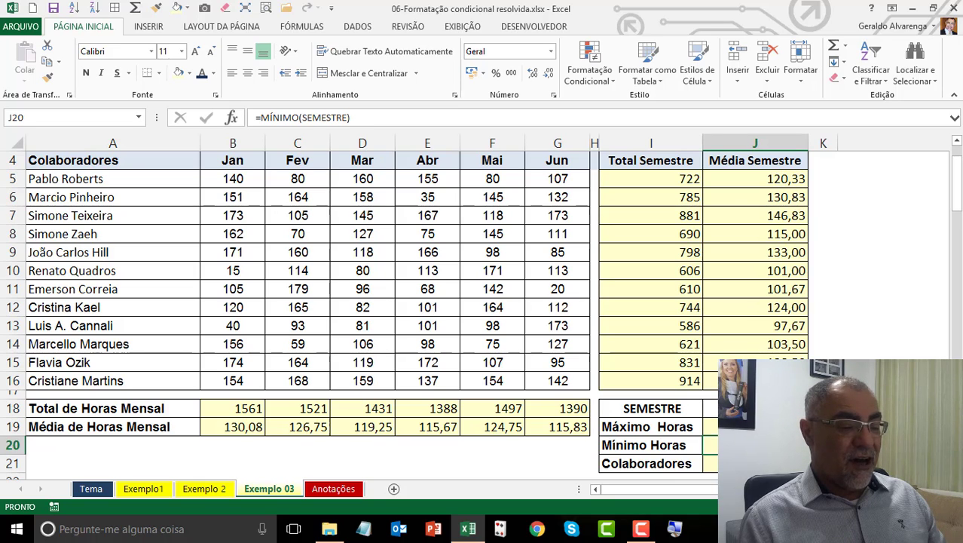
pyautogui.click(756, 463)
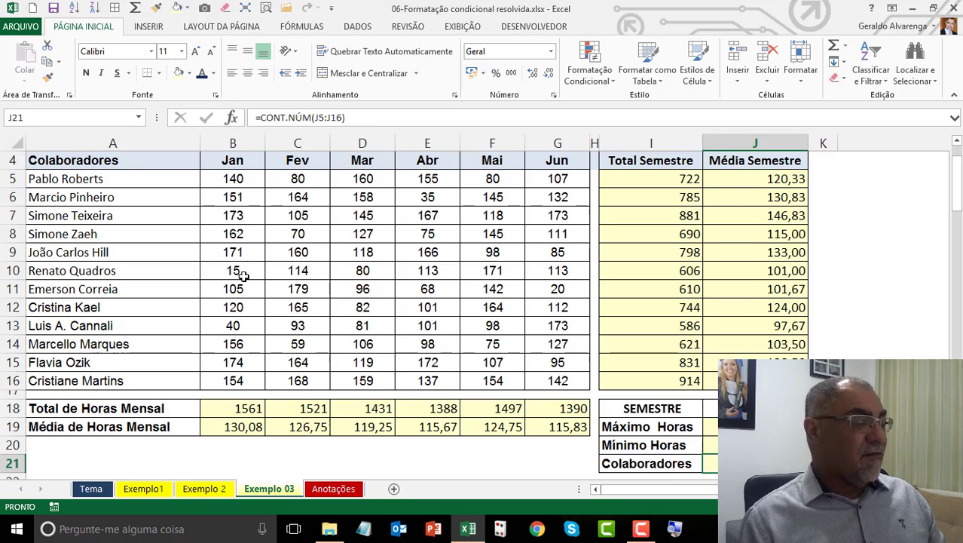
# Select the Jan to Jun hours B5:G16 and confirm SEMESTRE as the range name
pyautogui.moveTo(537, 364); pyautogui.dragTo(535, 384)
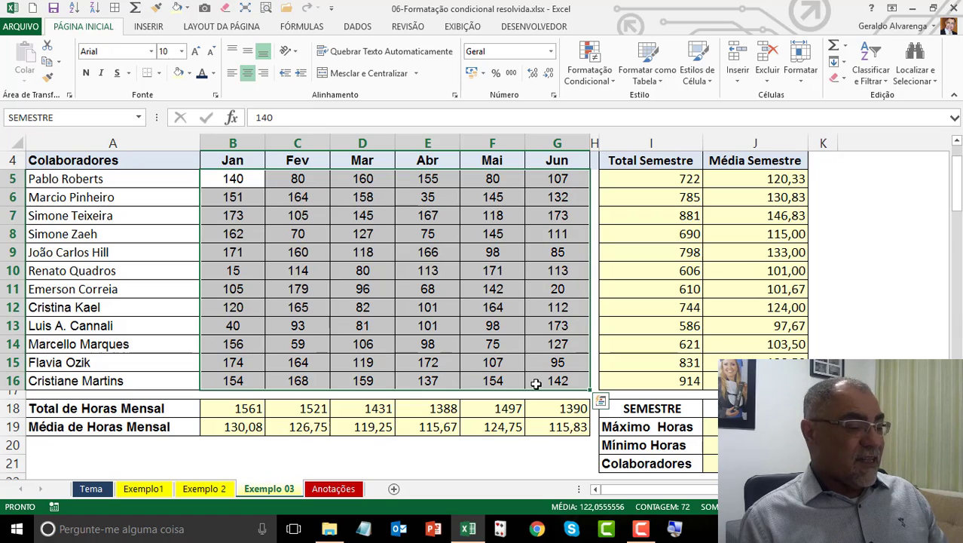
pyautogui.click(27, 116)
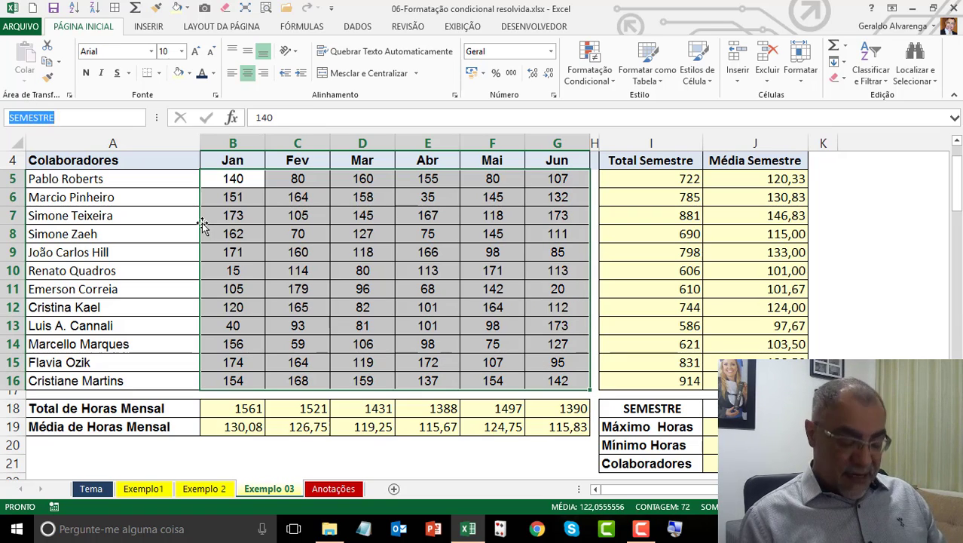
pyautogui.press('Return')
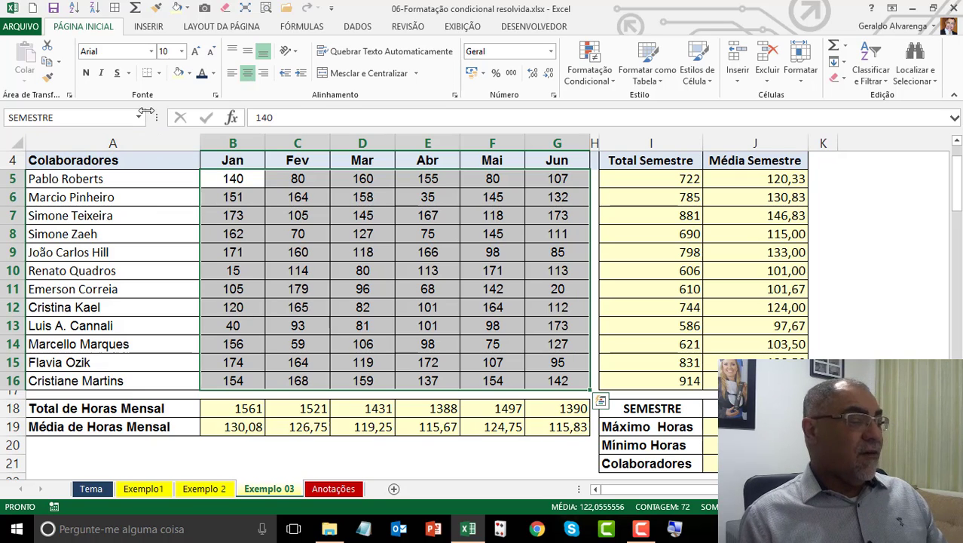
# Reselect the monthly hours B5:G16 manually, clear the selection, and select the range again through its SEMESTRE name
pyautogui.click(124, 179)
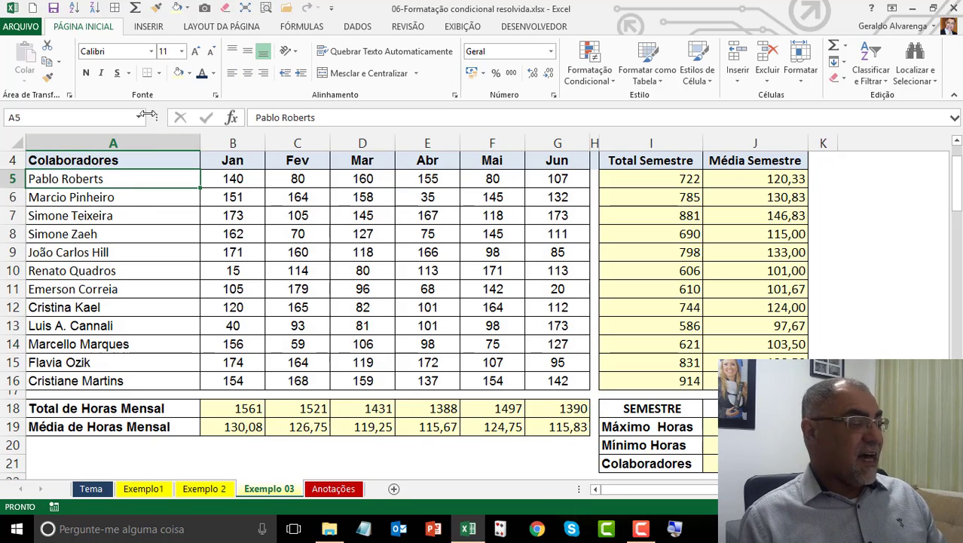
pyautogui.moveTo(236, 179); pyautogui.dragTo(555, 384)
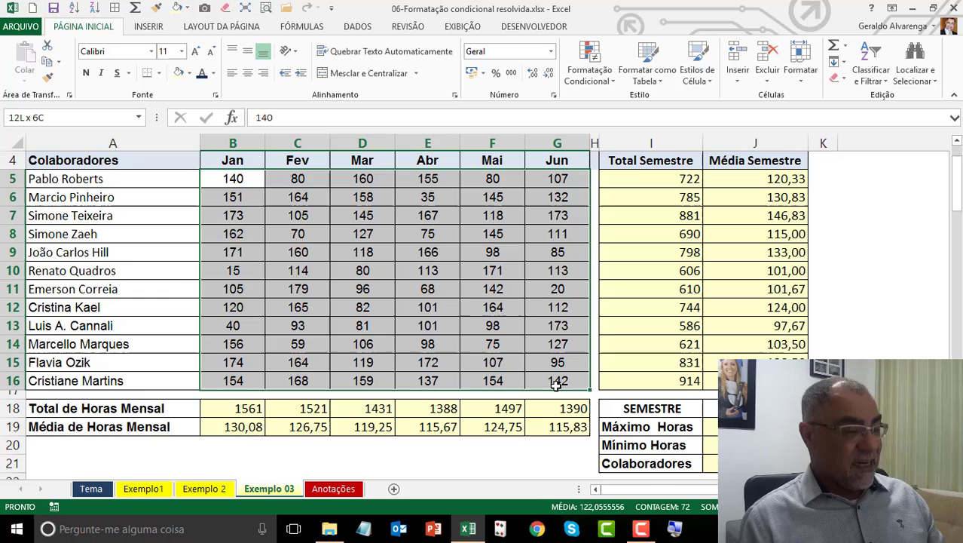
pyautogui.click(117, 234)
pyautogui.click(138, 117)
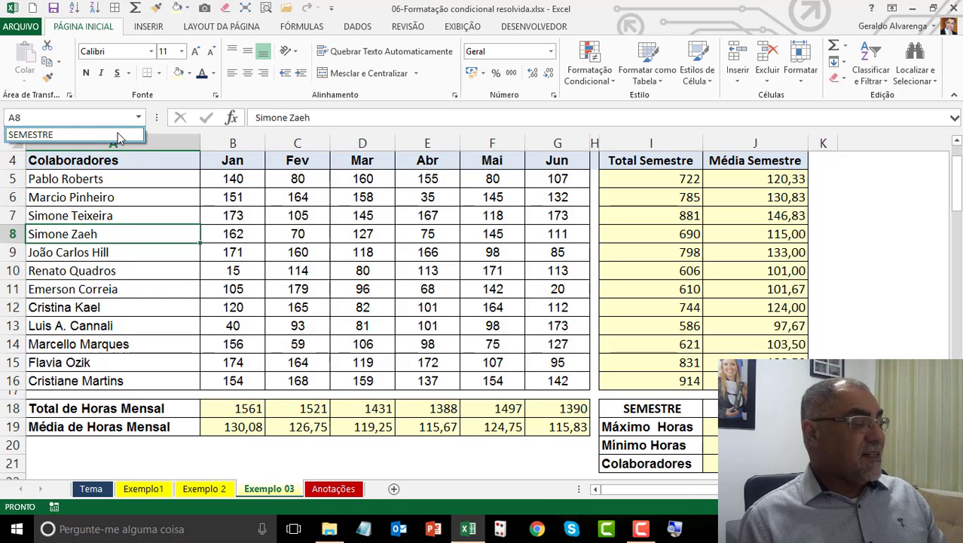
pyautogui.click(109, 140)
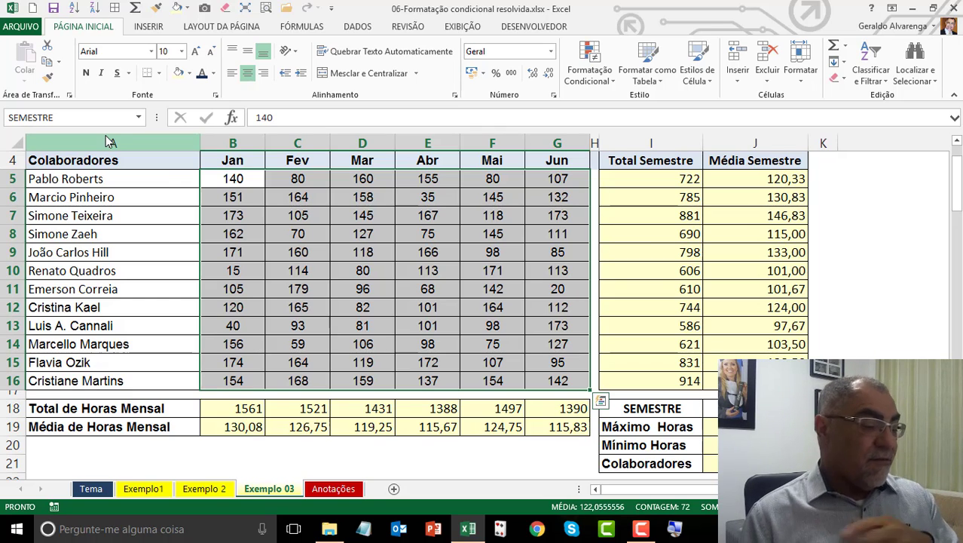
# Read the EXEMPLO 03 notes on the first/last rules in the Anotações sheet and return to the Exemplo 03 sheet
pyautogui.click(333, 489)
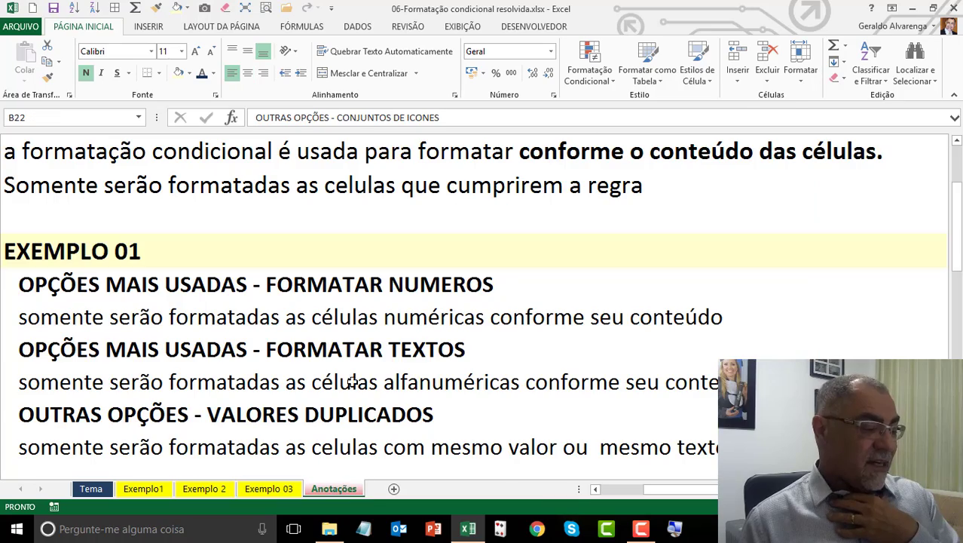
pyautogui.moveTo(956, 226); pyautogui.dragTo(958, 359)
pyautogui.click(356, 256)
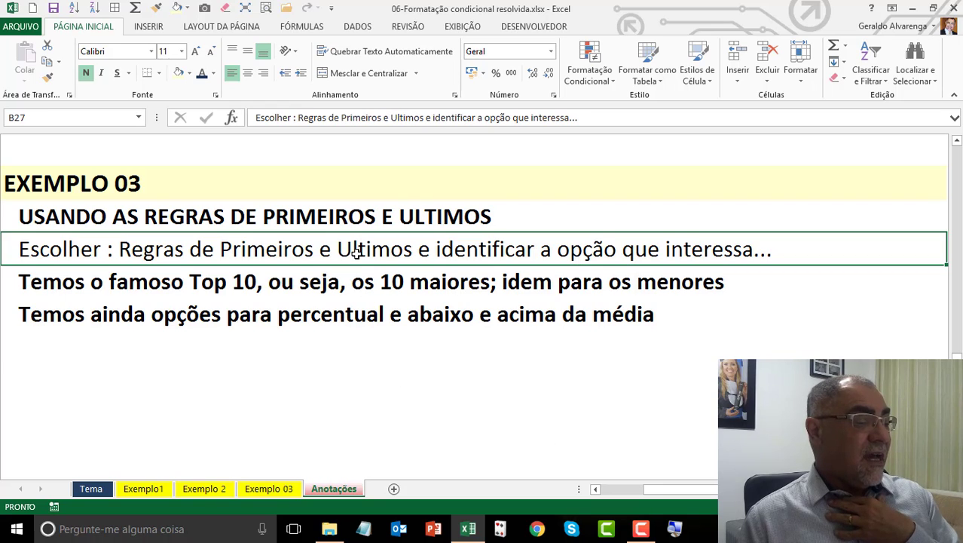
pyautogui.click(352, 290)
pyautogui.click(332, 315)
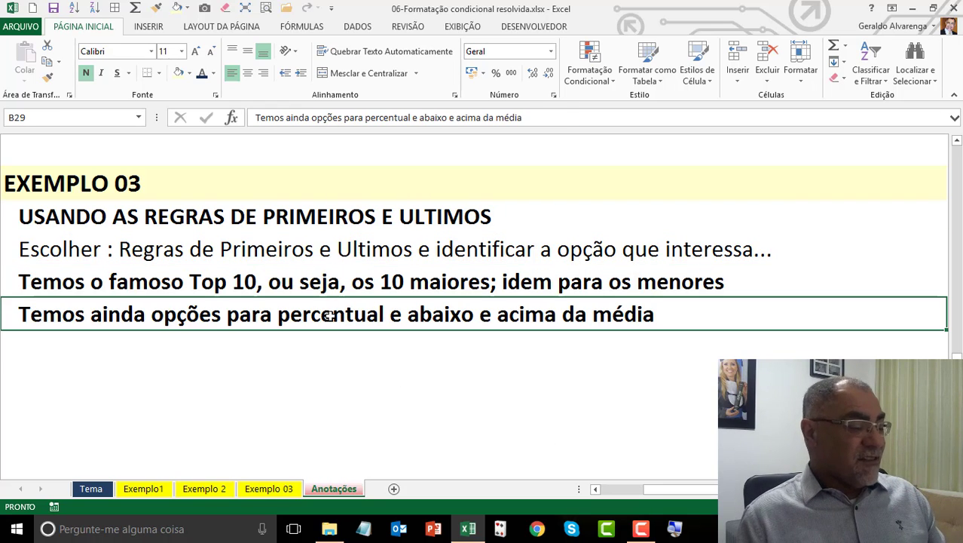
pyautogui.click(269, 490)
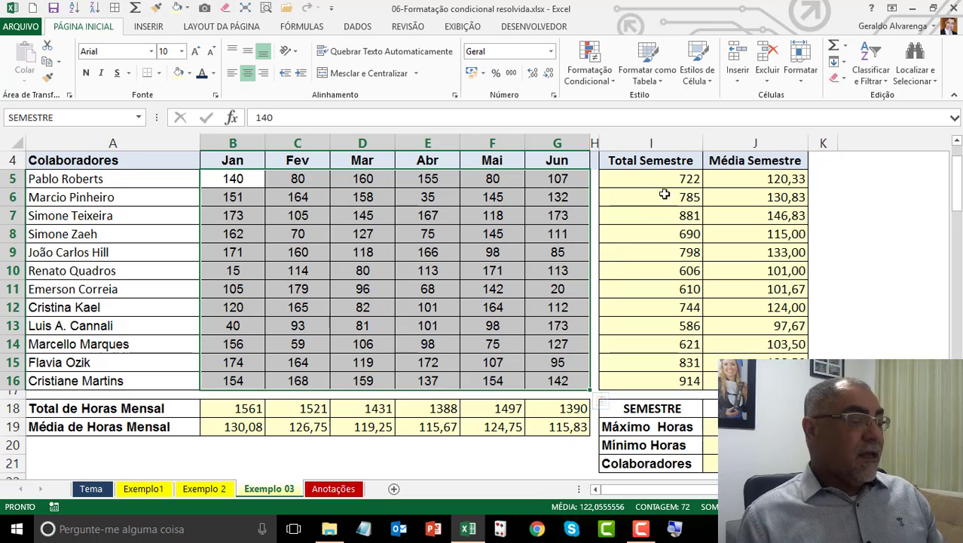
# Format the 3 highest values of the SEMESTRE range with Preenchimento Verde e Texto Verde Escuro using a 10 Primeiros Itens rule
pyautogui.click(141, 118)
pyautogui.click(144, 119)
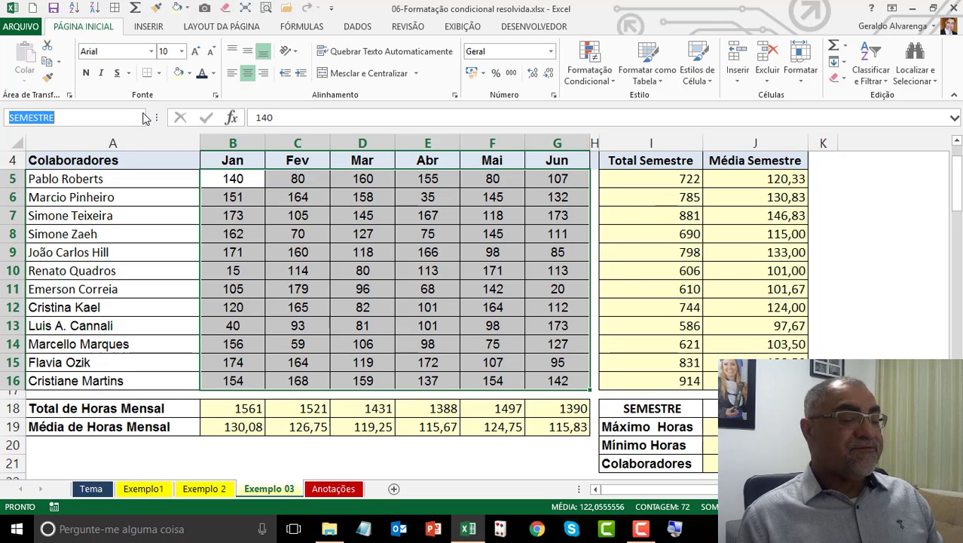
pyautogui.click(601, 67)
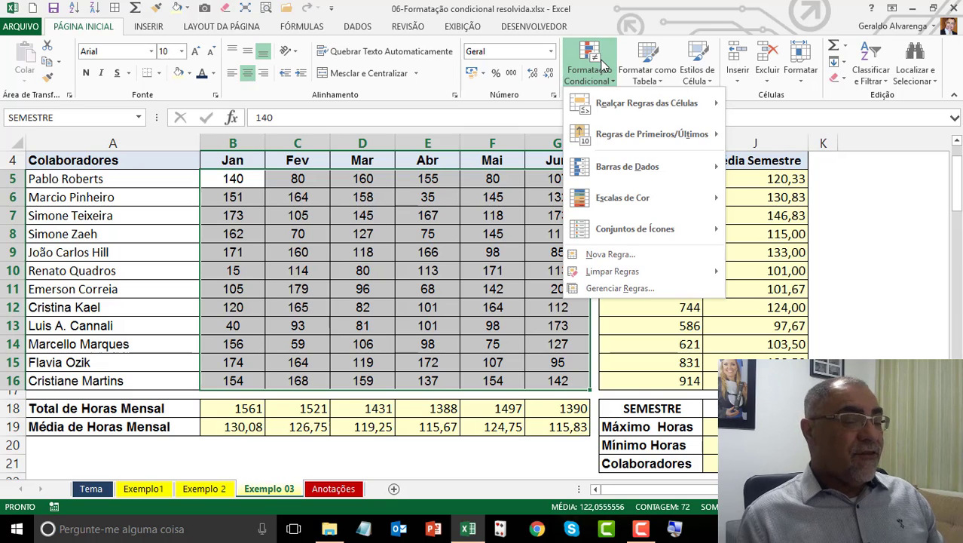
pyautogui.moveTo(623, 97)
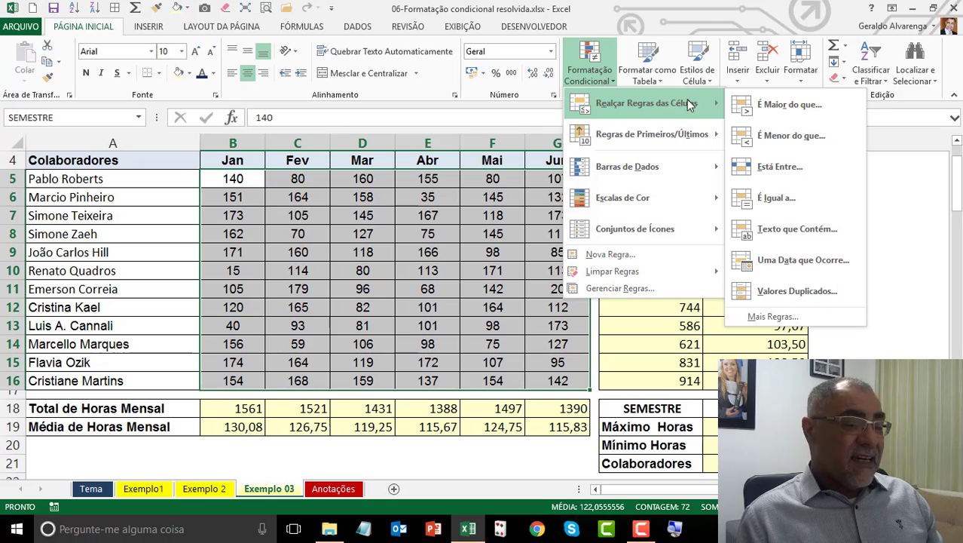
pyautogui.moveTo(676, 152)
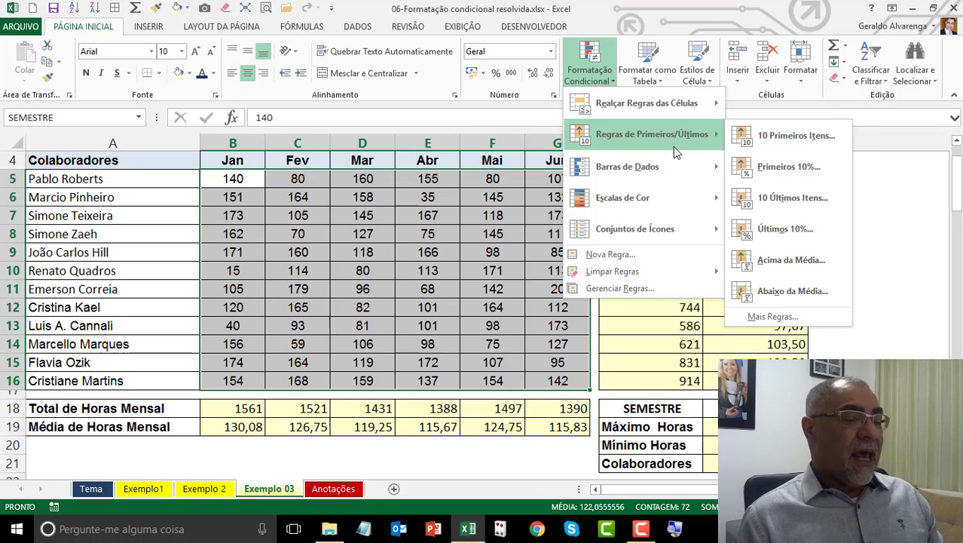
pyautogui.click(773, 135)
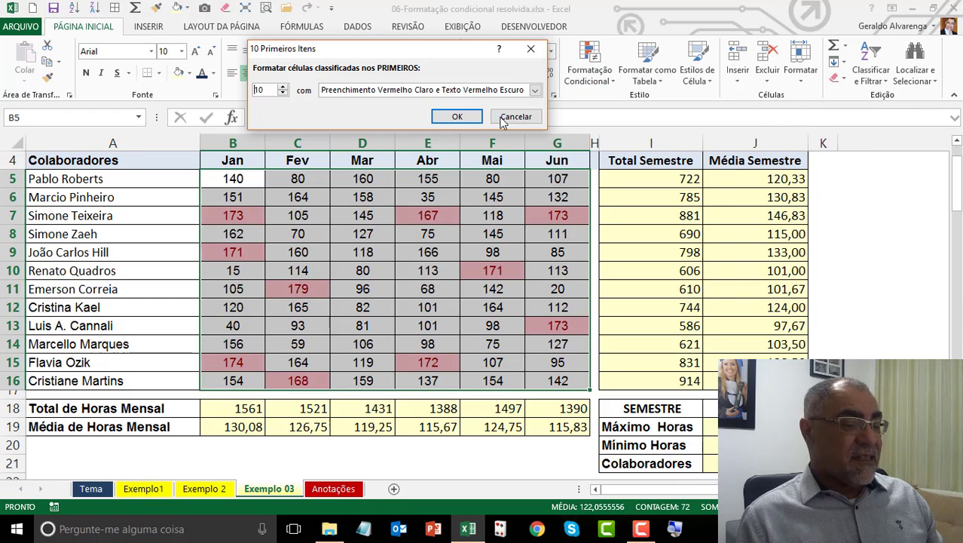
pyautogui.doubleClick(257, 89)
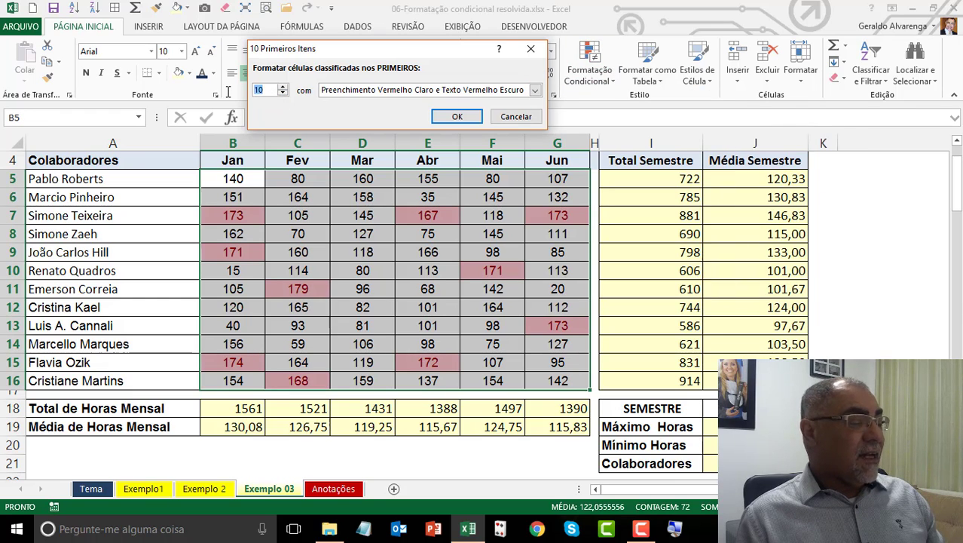
pyautogui.write('3')
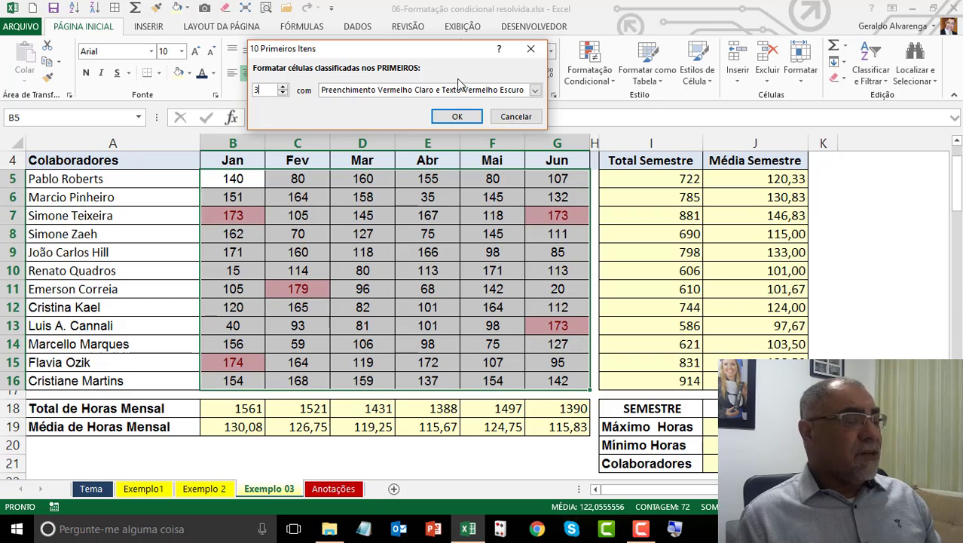
pyautogui.click(536, 91)
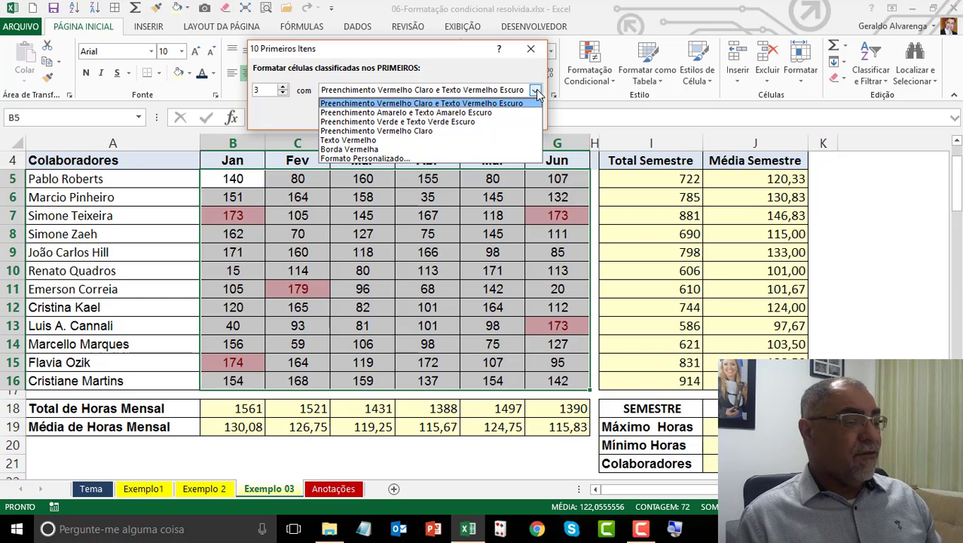
pyautogui.click(511, 122)
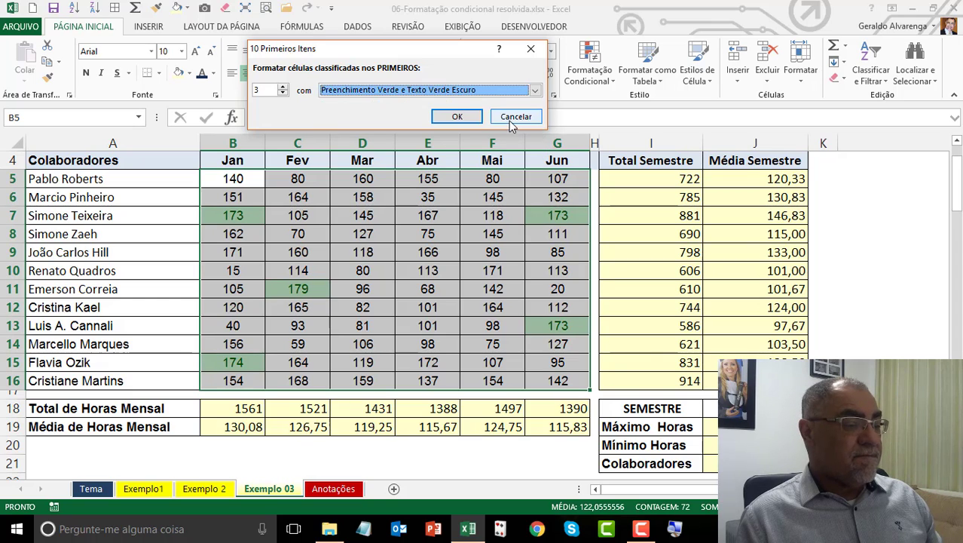
pyautogui.click(460, 116)
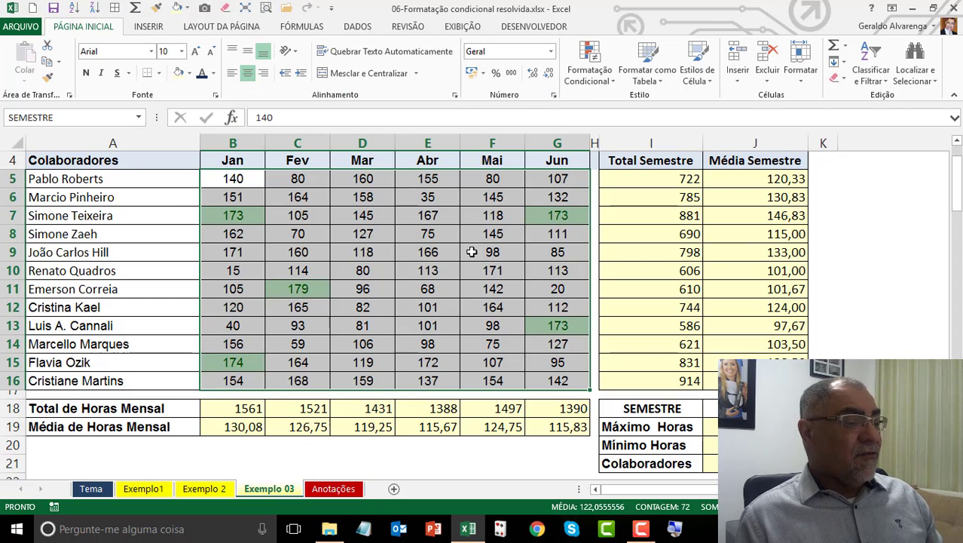
pyautogui.click(546, 214)
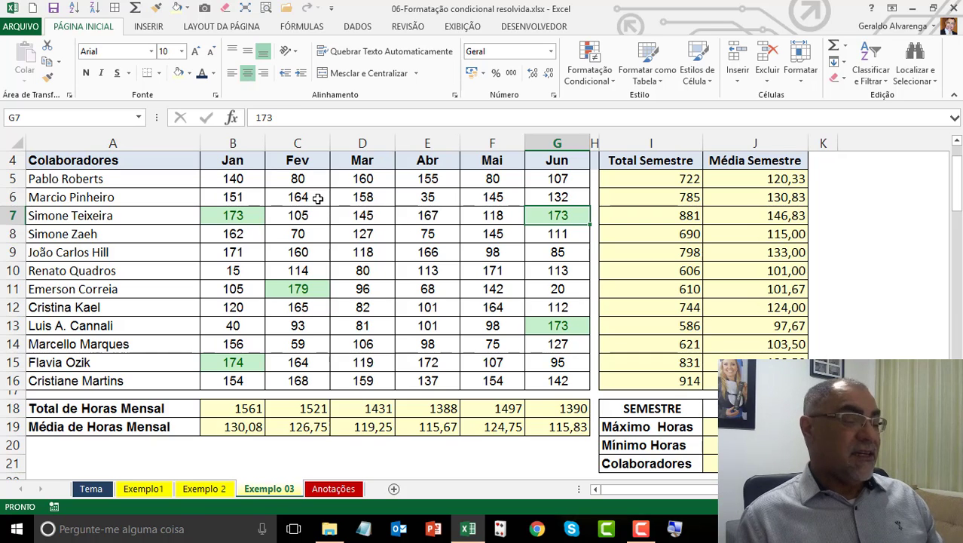
# Select the SEMESTRE range and review its Primeiros 3 rule in the conditional formatting rules manager, reapplying it with the same settings
pyautogui.click(140, 118)
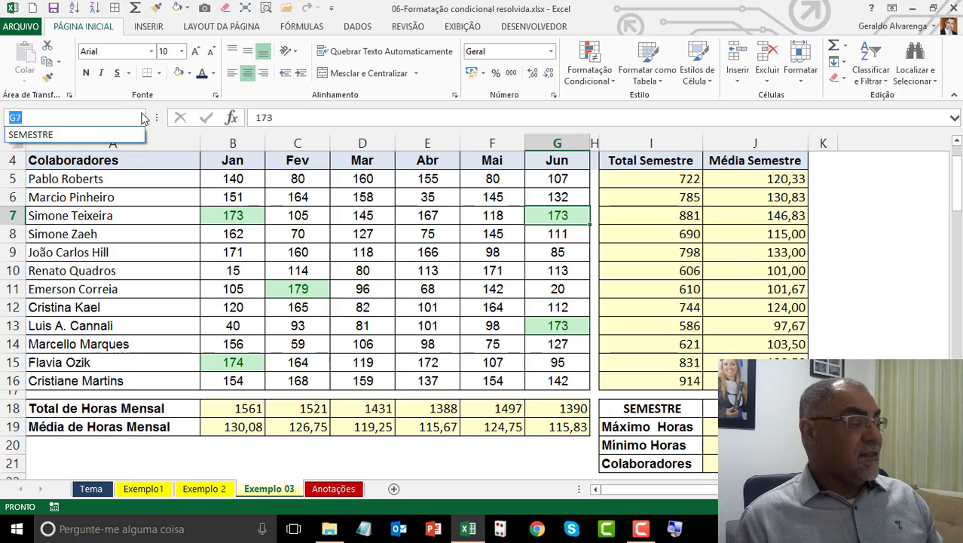
pyautogui.click(132, 133)
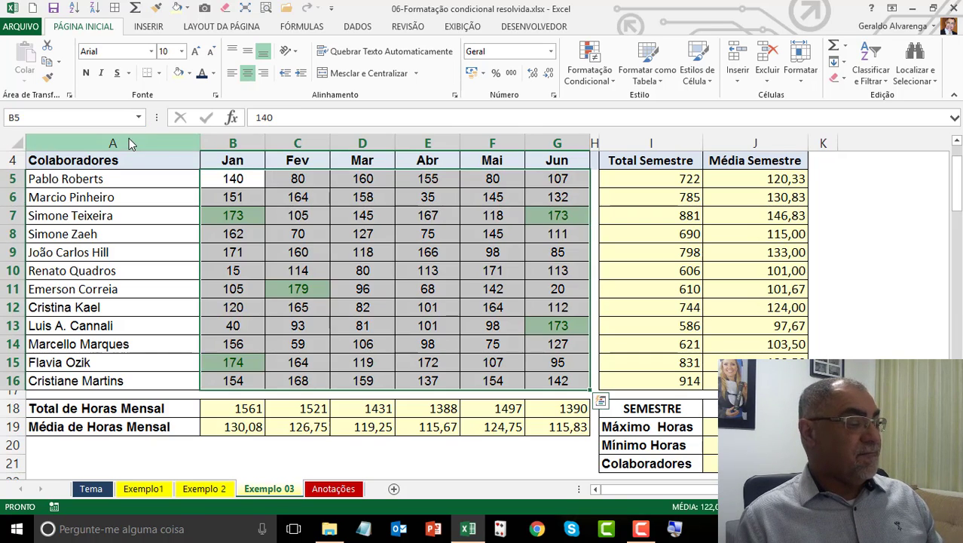
pyautogui.click(595, 78)
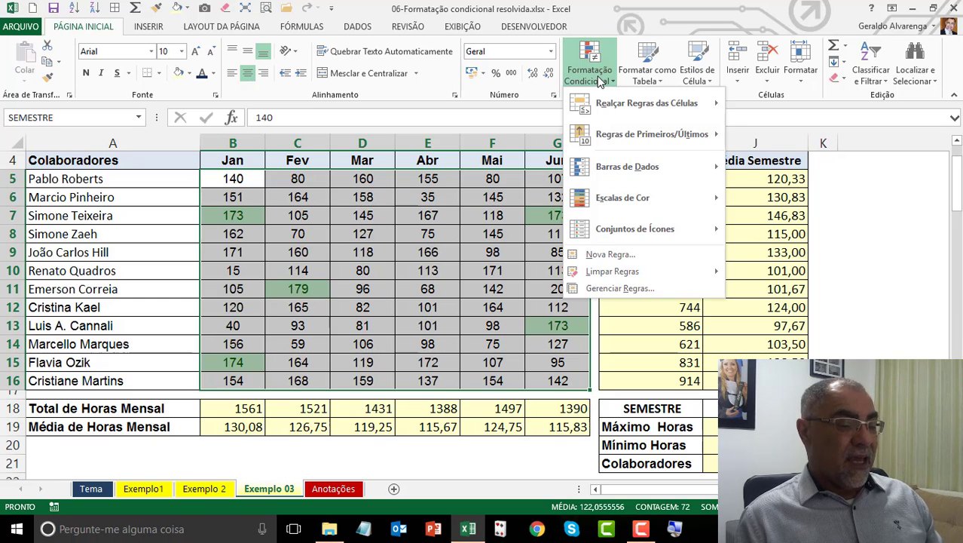
pyautogui.click(618, 287)
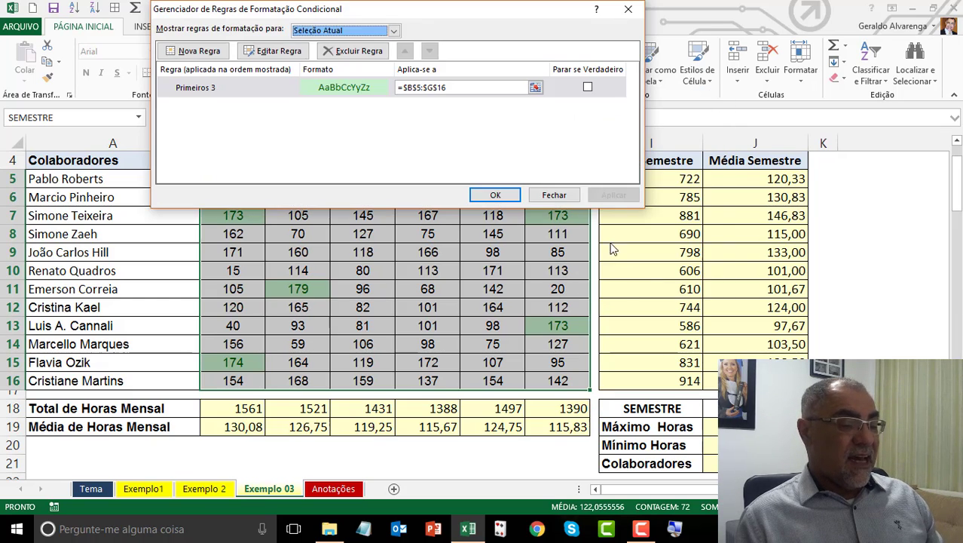
pyautogui.click(358, 89)
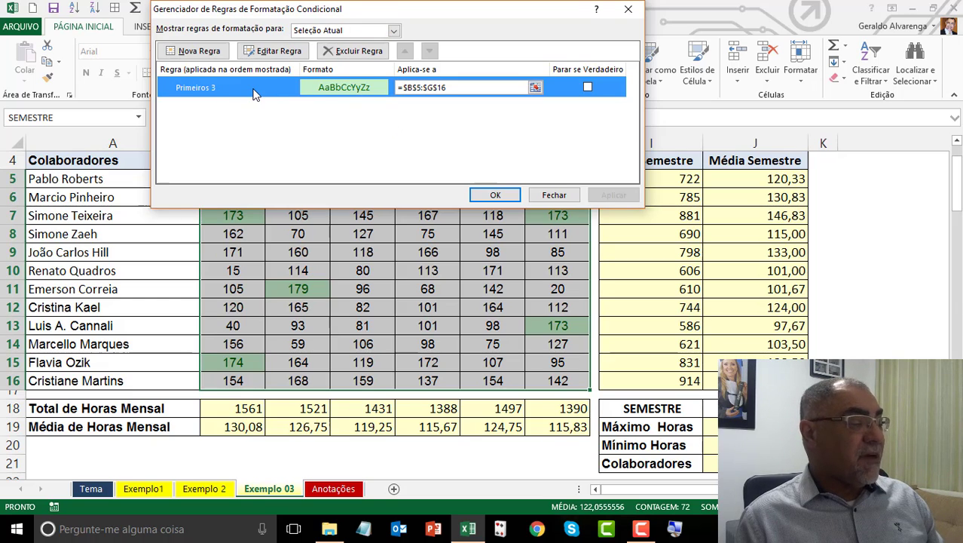
pyautogui.click(271, 51)
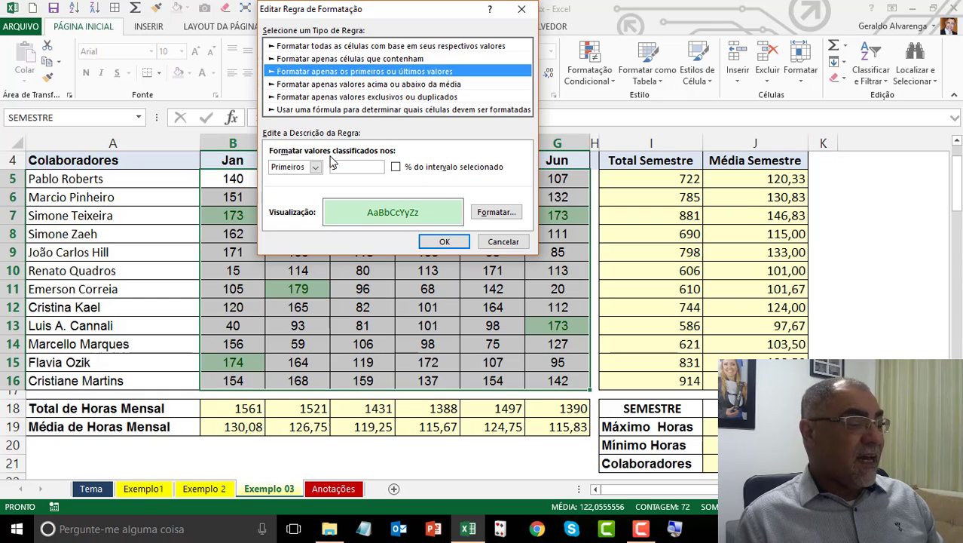
pyautogui.click(349, 169)
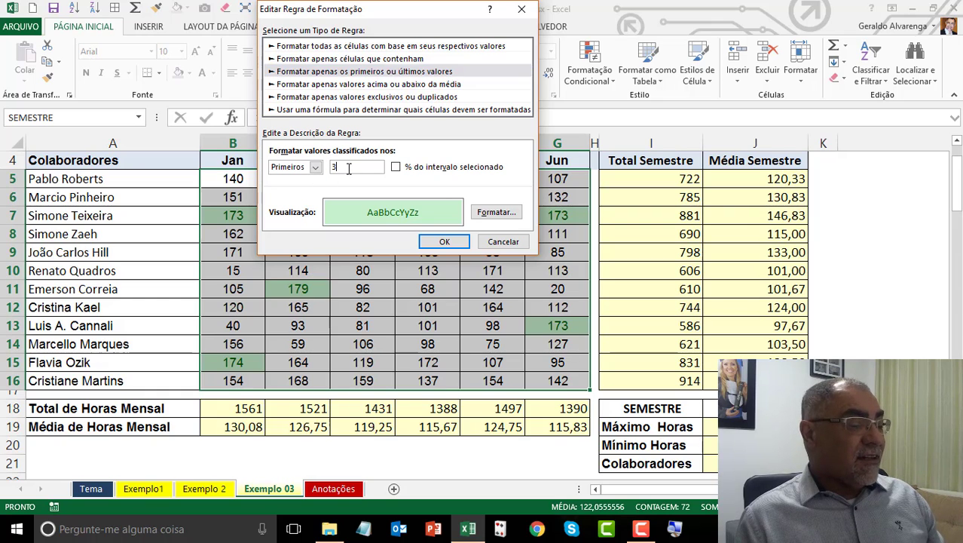
pyautogui.click(444, 242)
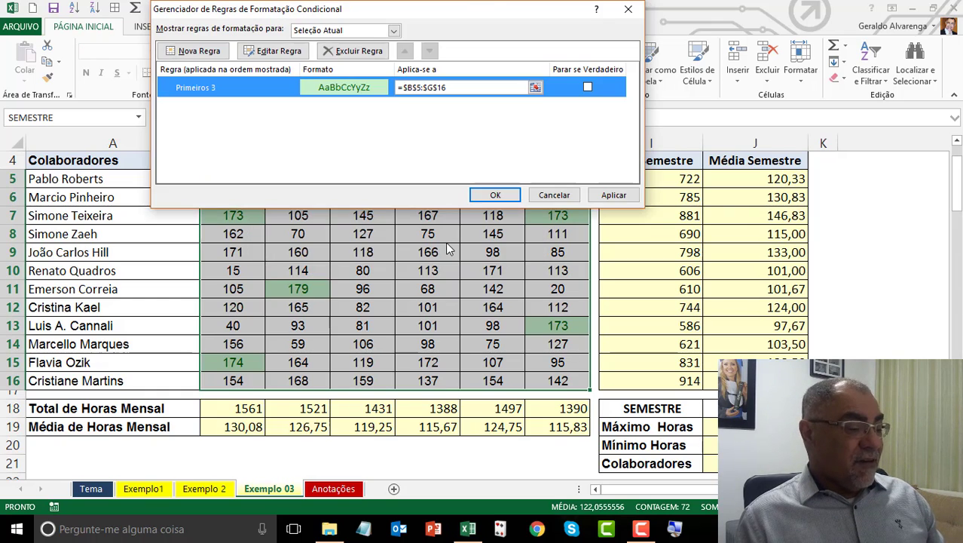
pyautogui.click(614, 196)
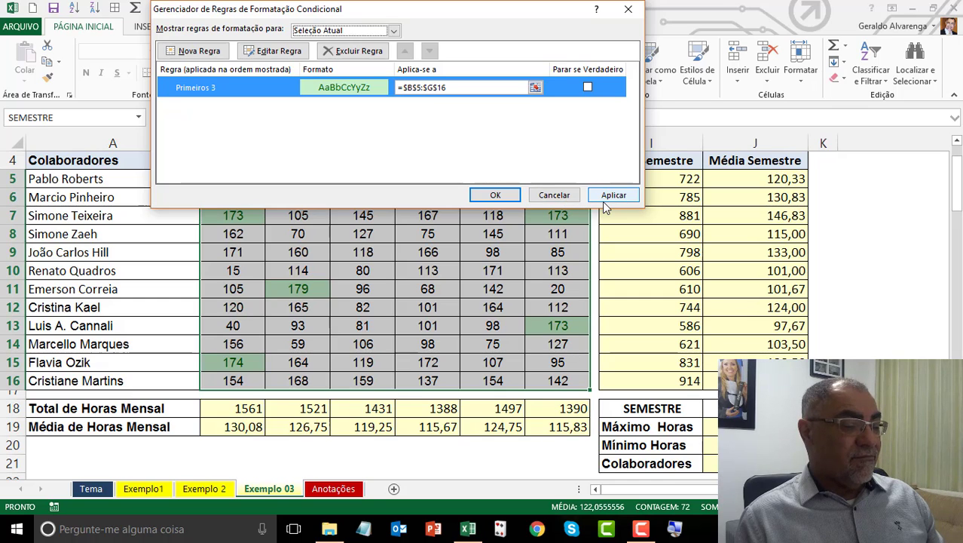
pyautogui.click(495, 195)
# Examine the green-highlighted cells G7, C11, B15, B7 and G13 to compare the top-ranked monthly hours
pyautogui.click(557, 214)
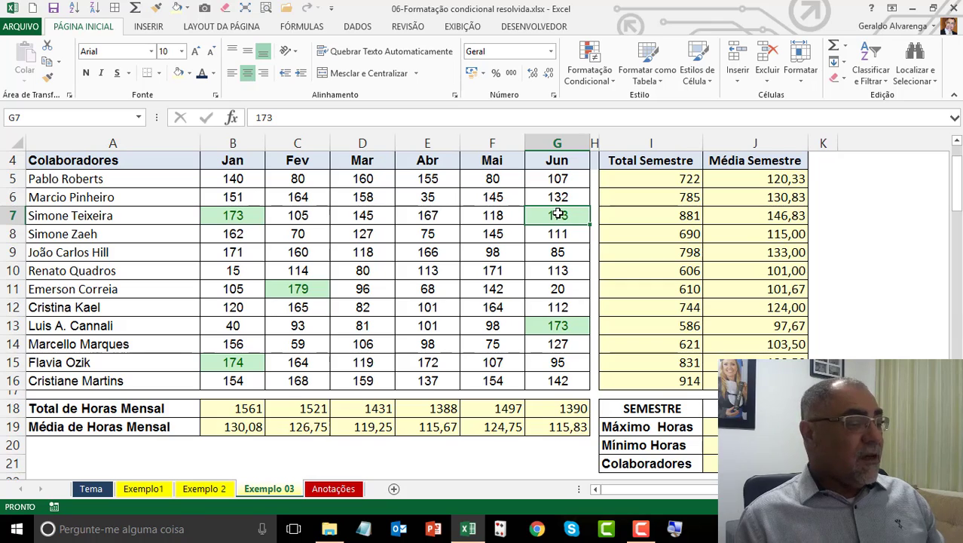
pyautogui.click(302, 286)
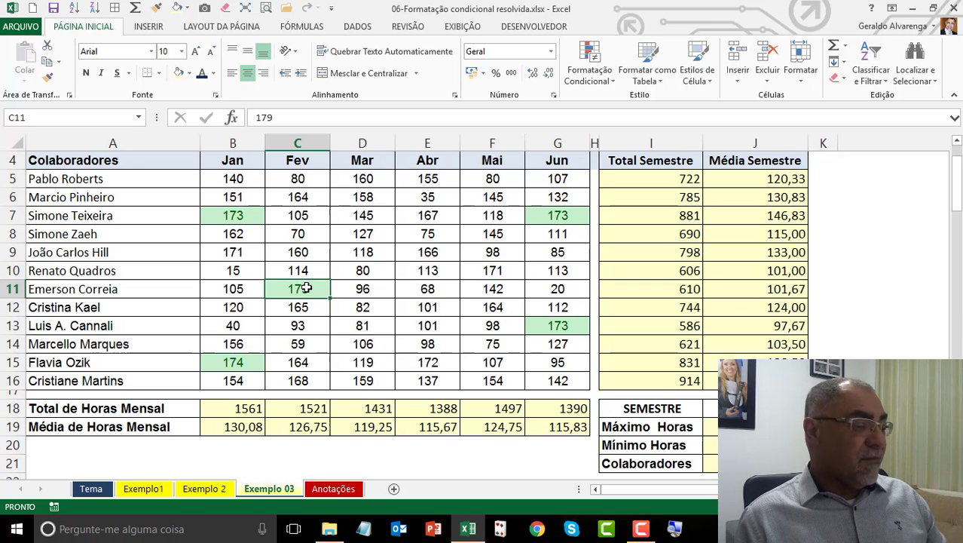
pyautogui.click(231, 367)
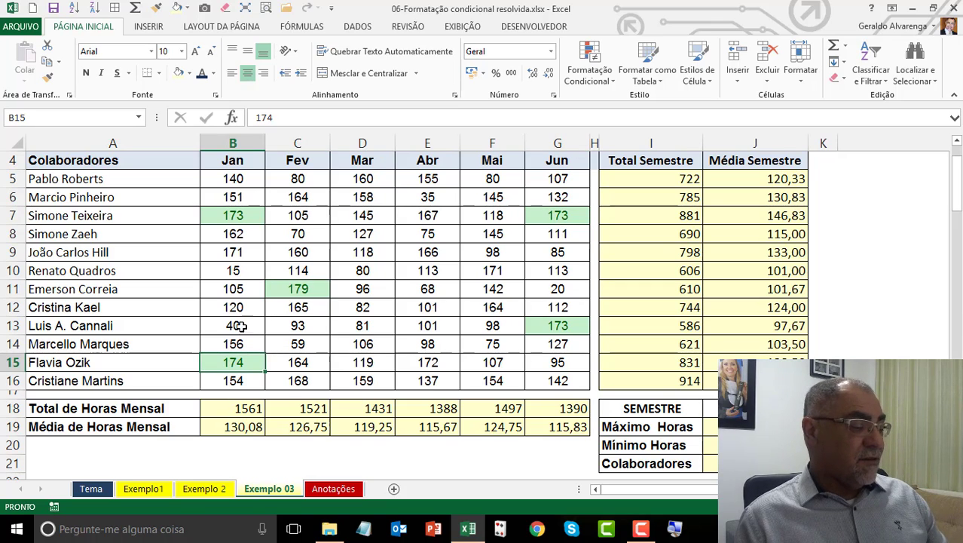
pyautogui.click(239, 216)
pyautogui.click(582, 215)
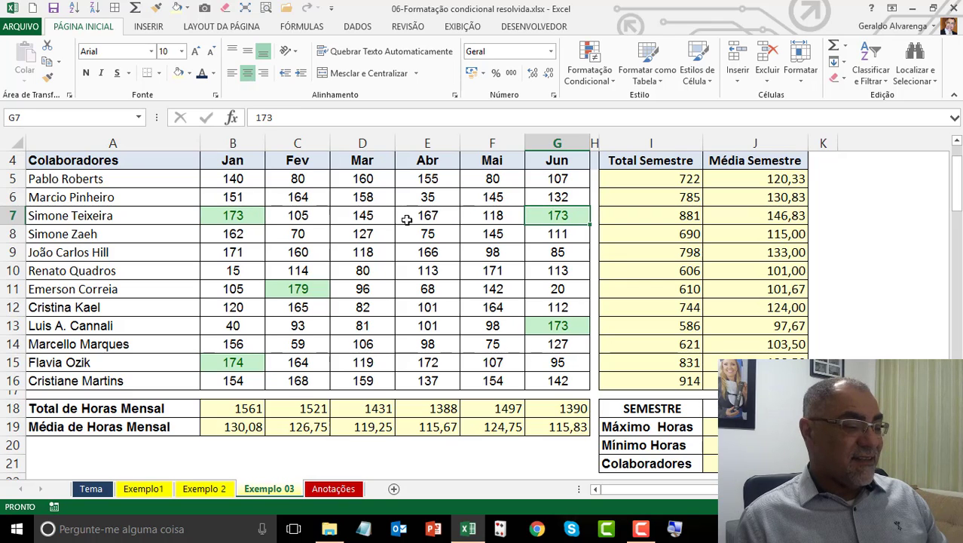
pyautogui.click(239, 216)
pyautogui.click(567, 328)
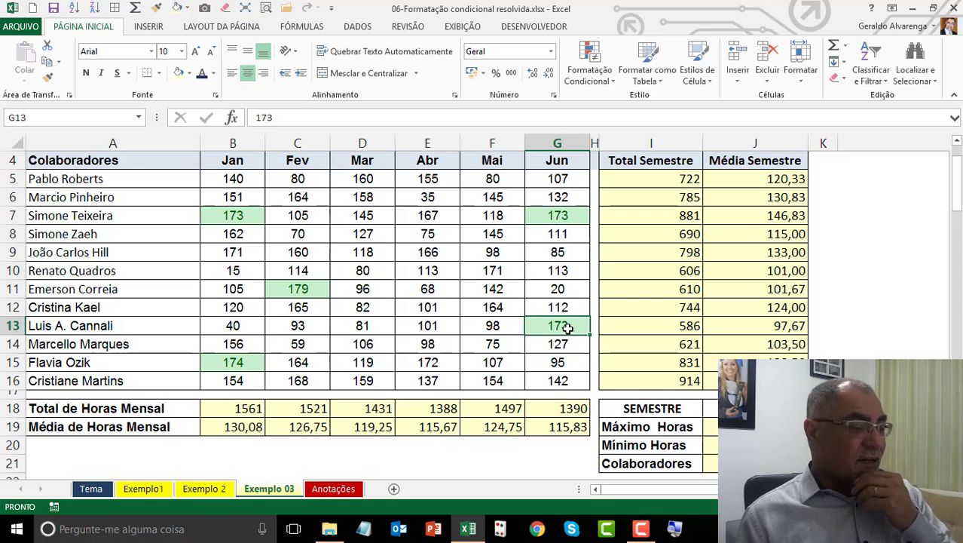
pyautogui.click(284, 291)
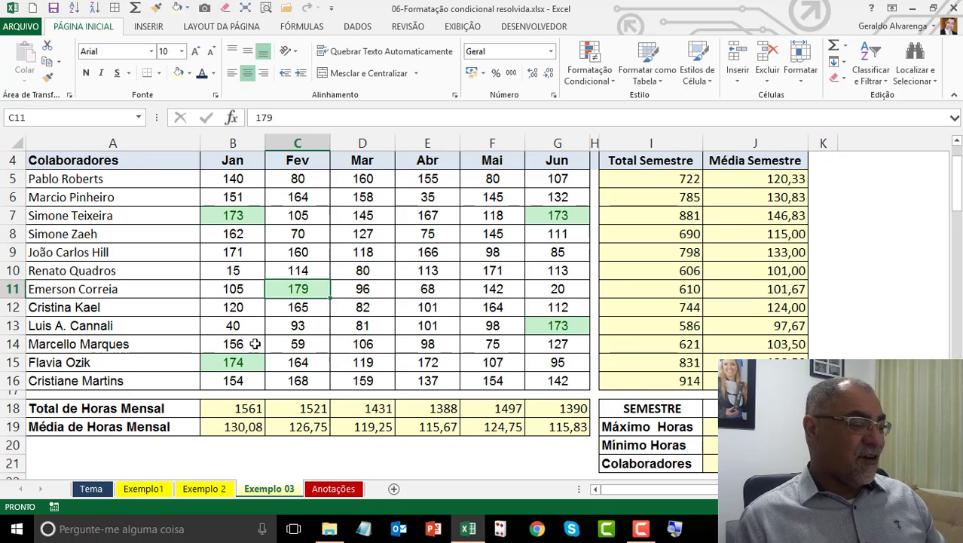
pyautogui.click(239, 363)
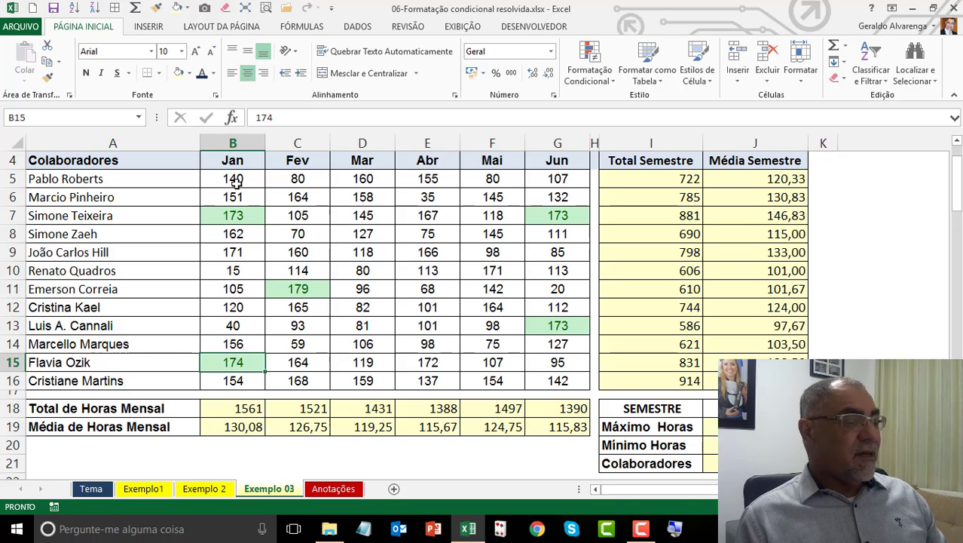
# Format the 3 lowest values of the SEMESTRE range with Preenchimento Vermelho Claro e Texto Vermelho Escuro using a 10 Últimos Itens rule
pyautogui.moveTo(237, 185); pyautogui.dragTo(558, 381)
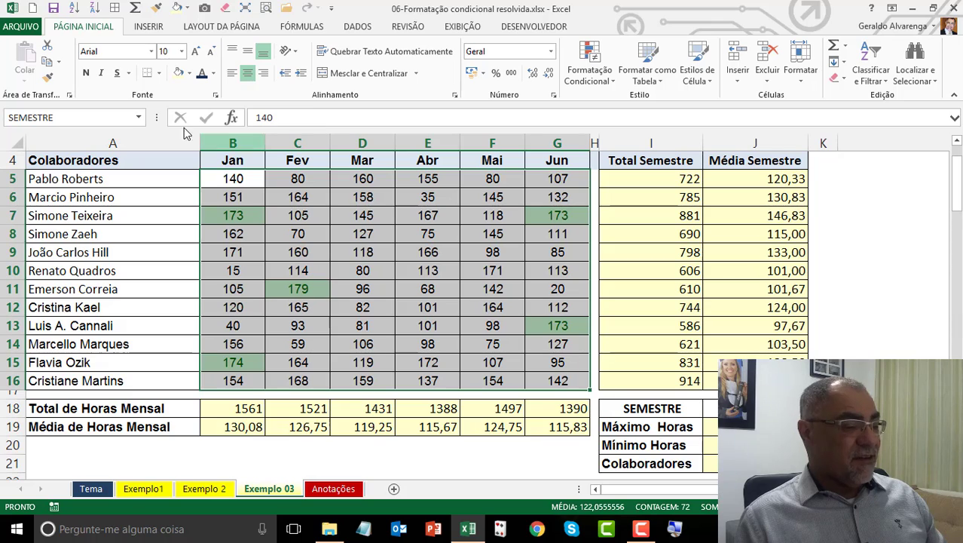
pyautogui.click(139, 117)
pyautogui.click(133, 136)
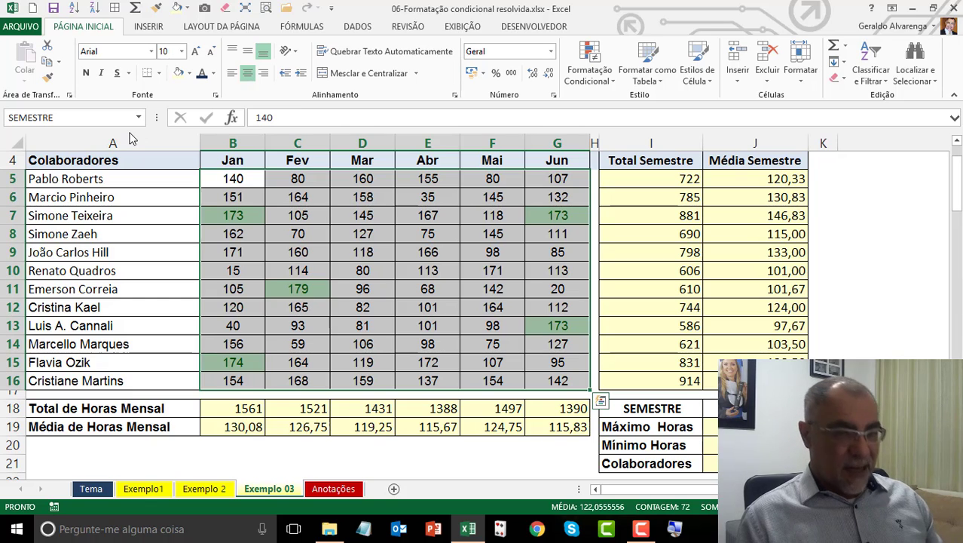
pyautogui.click(592, 81)
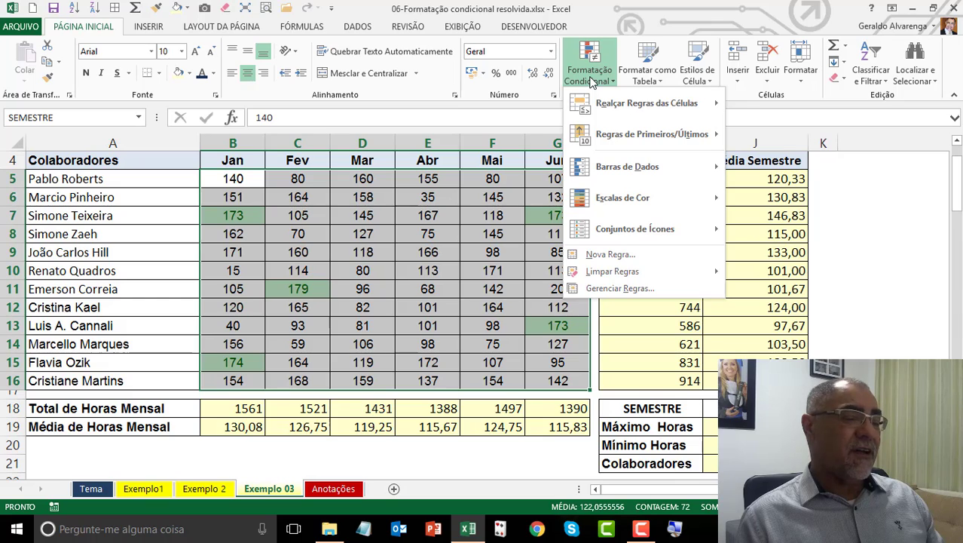
pyautogui.moveTo(601, 130)
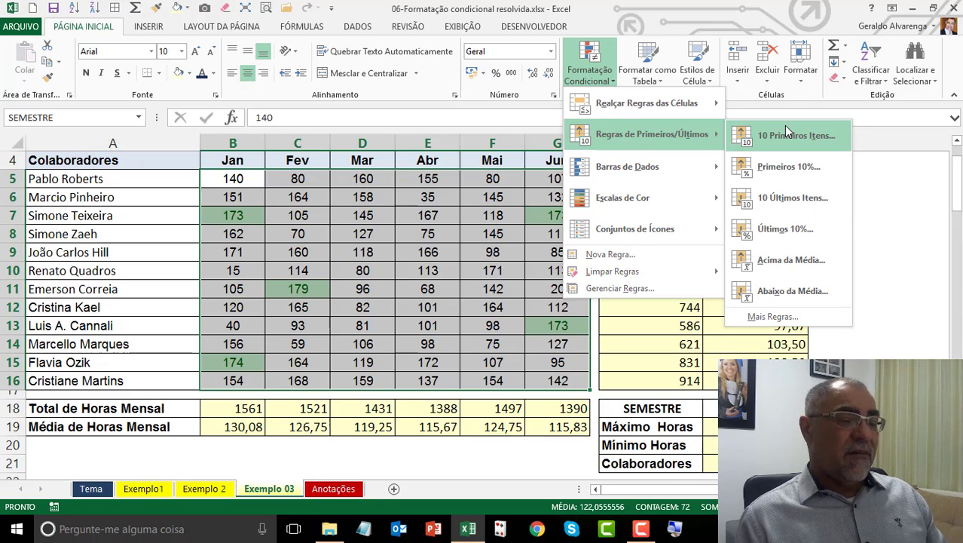
pyautogui.click(793, 199)
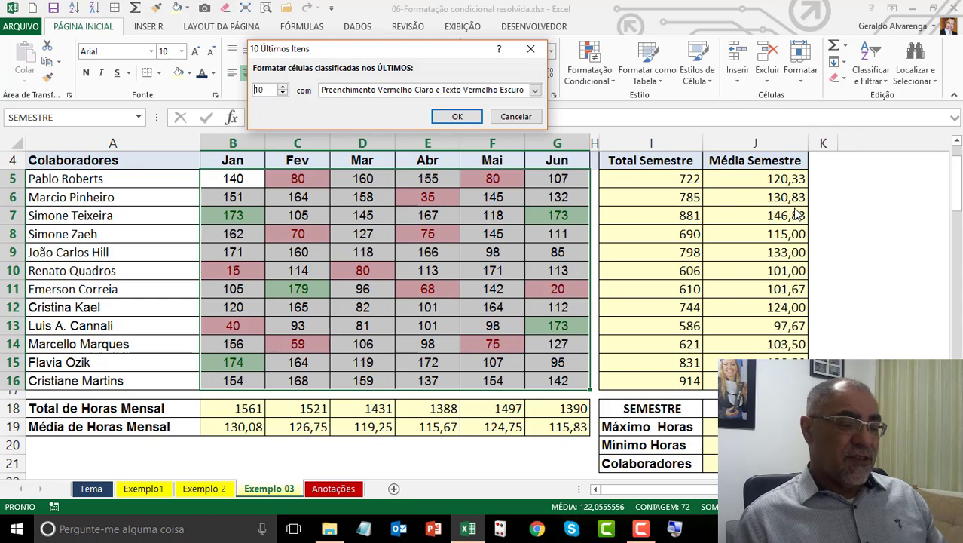
pyautogui.moveTo(276, 90); pyautogui.dragTo(239, 87)
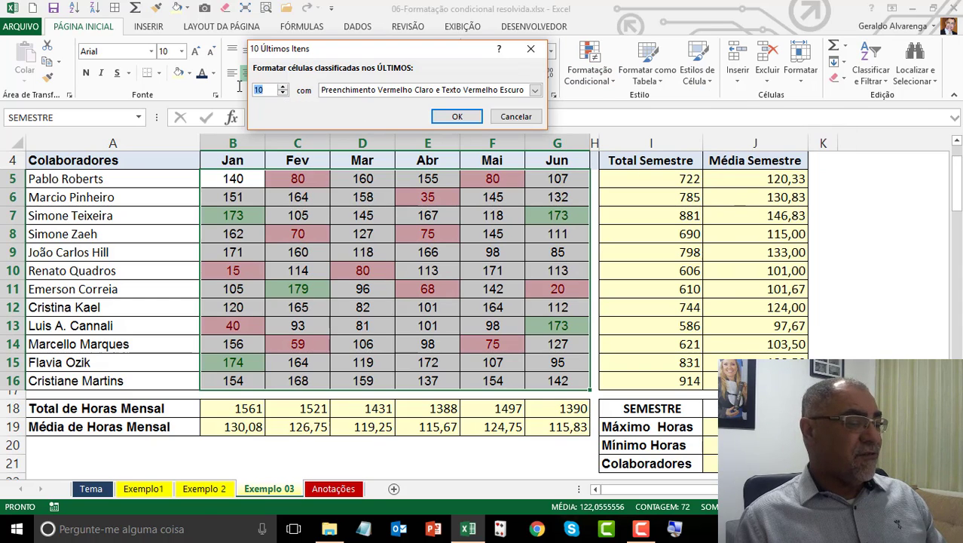
pyautogui.write('3')
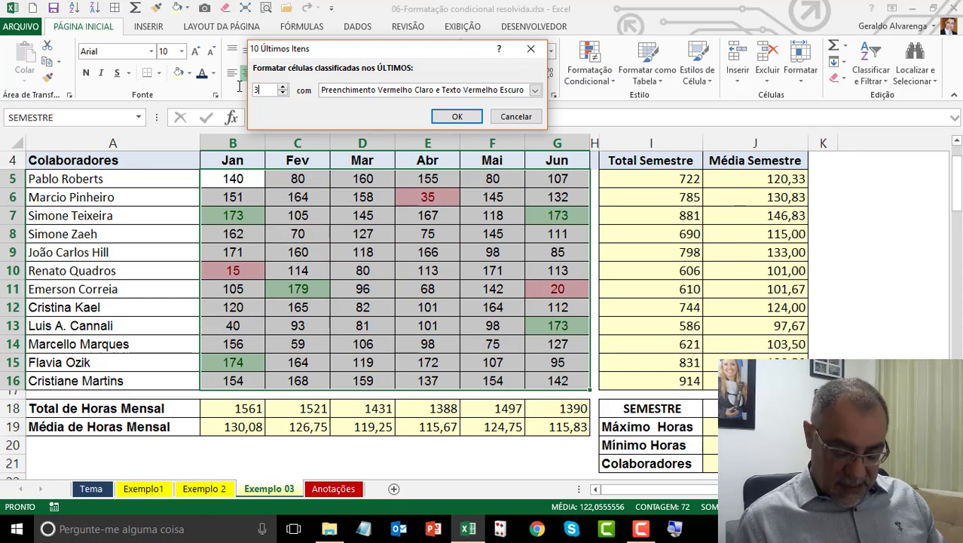
pyautogui.click(454, 119)
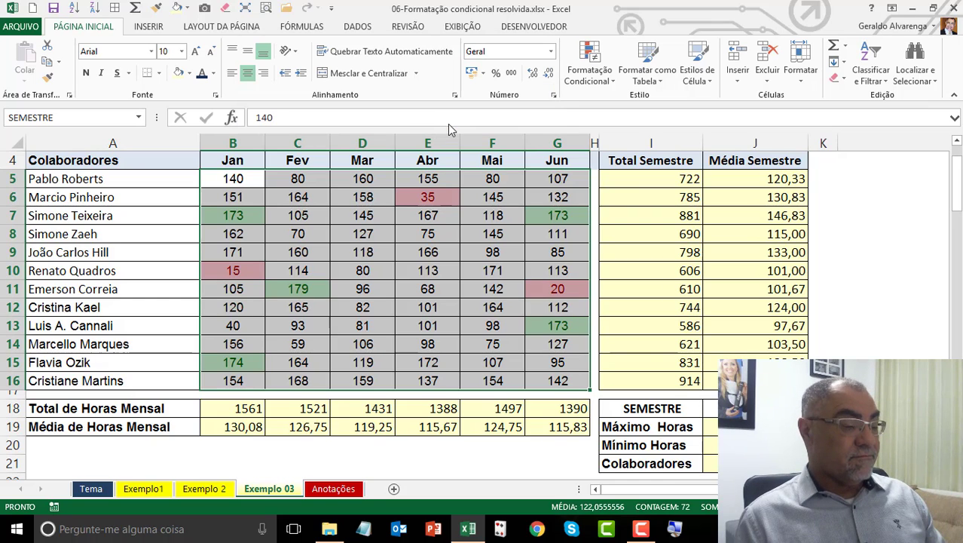
# Examine the red-highlighted cells B10, E6 and G11 to check the lowest monthly hours
pyautogui.click(492, 249)
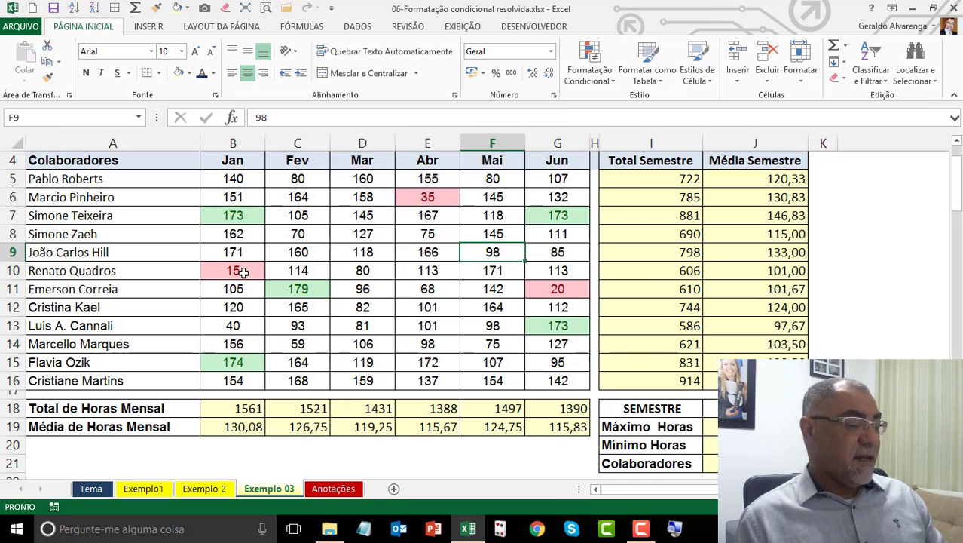
pyautogui.click(220, 270)
pyautogui.click(428, 215)
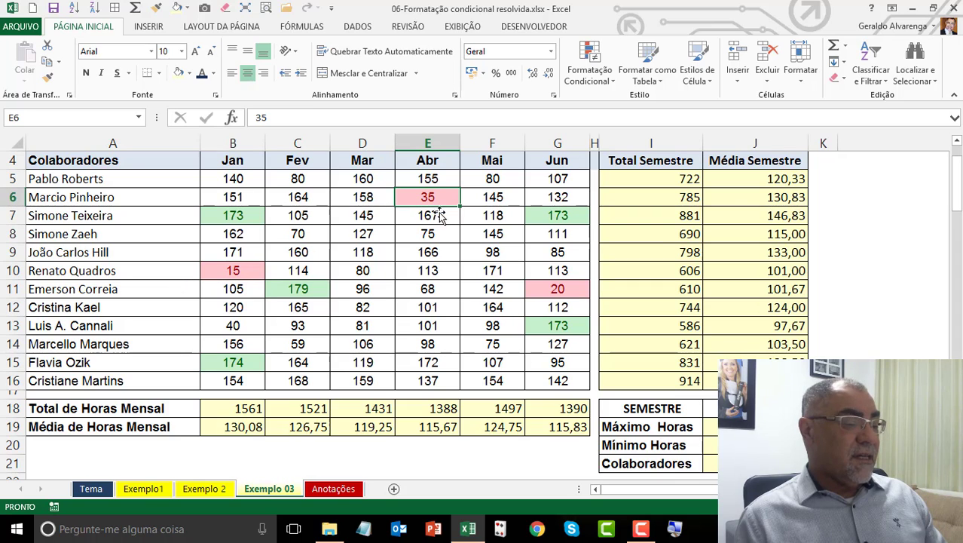
pyautogui.click(572, 294)
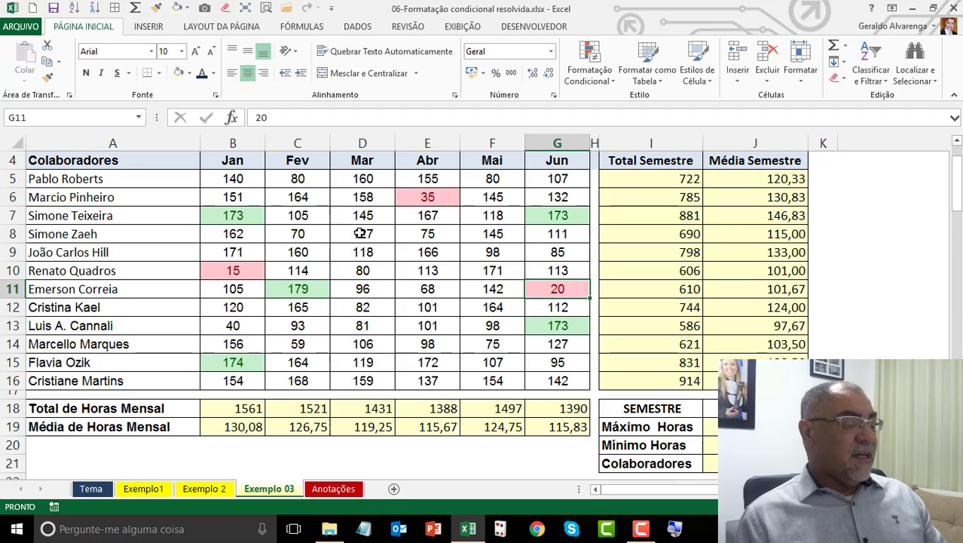
# Edit the SEMESTRE range's Primeiros 3 rule in the conditional formatting rules manager so that it formats the top 2 values
pyautogui.click(138, 117)
pyautogui.click(132, 135)
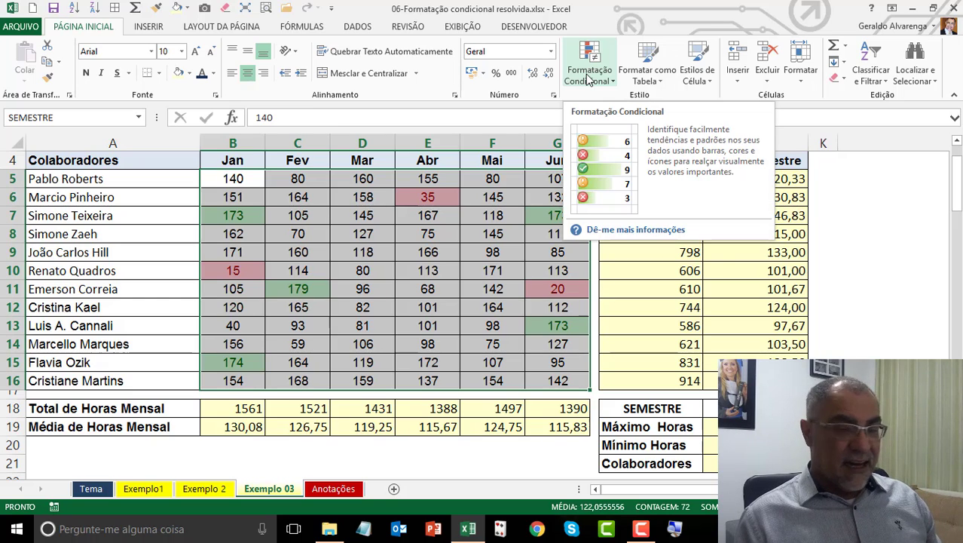
pyautogui.click(590, 75)
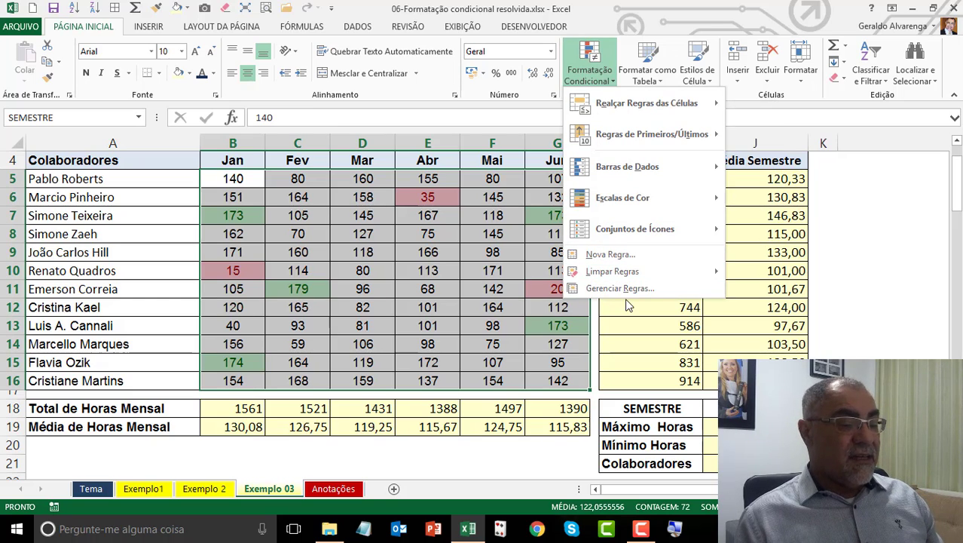
pyautogui.click(626, 289)
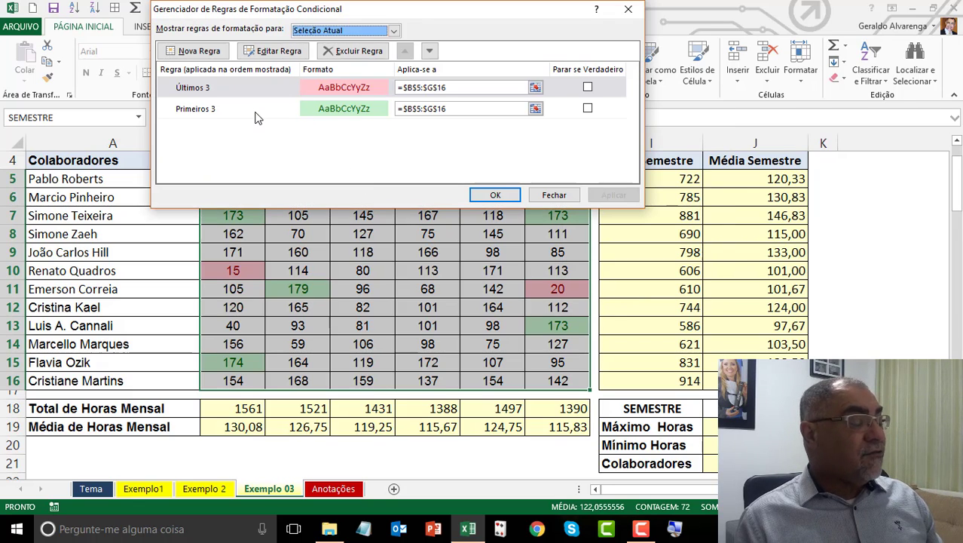
pyautogui.click(254, 115)
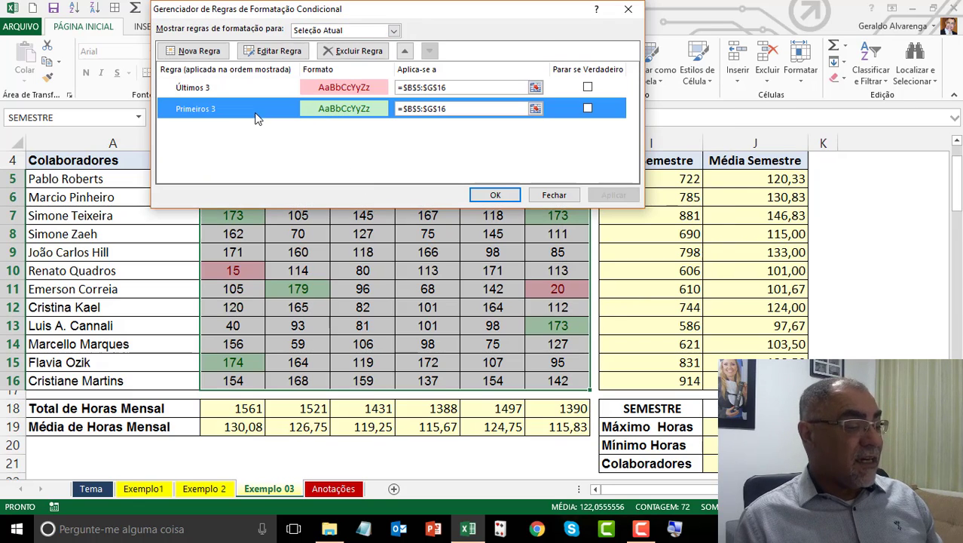
pyautogui.click(280, 51)
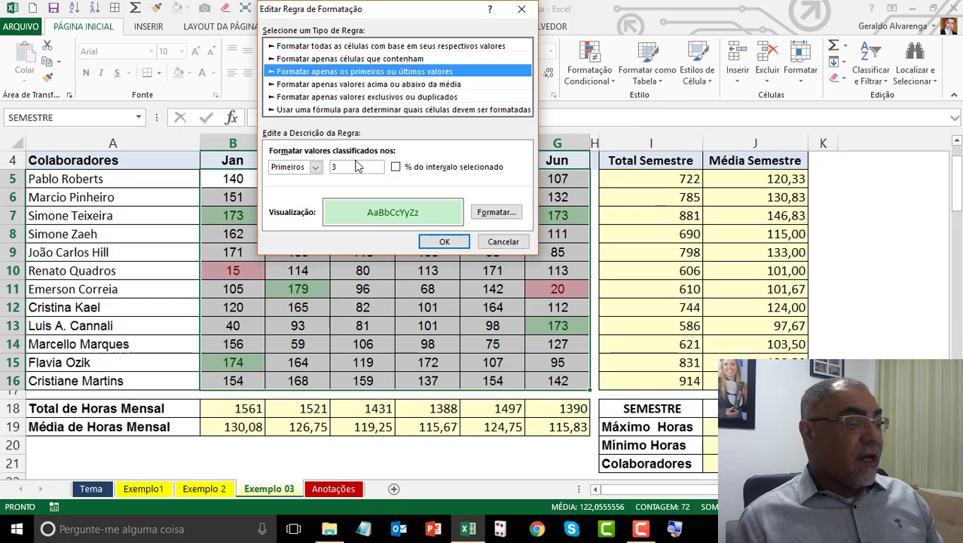
pyautogui.moveTo(348, 167); pyautogui.dragTo(323, 165)
pyautogui.write('2')
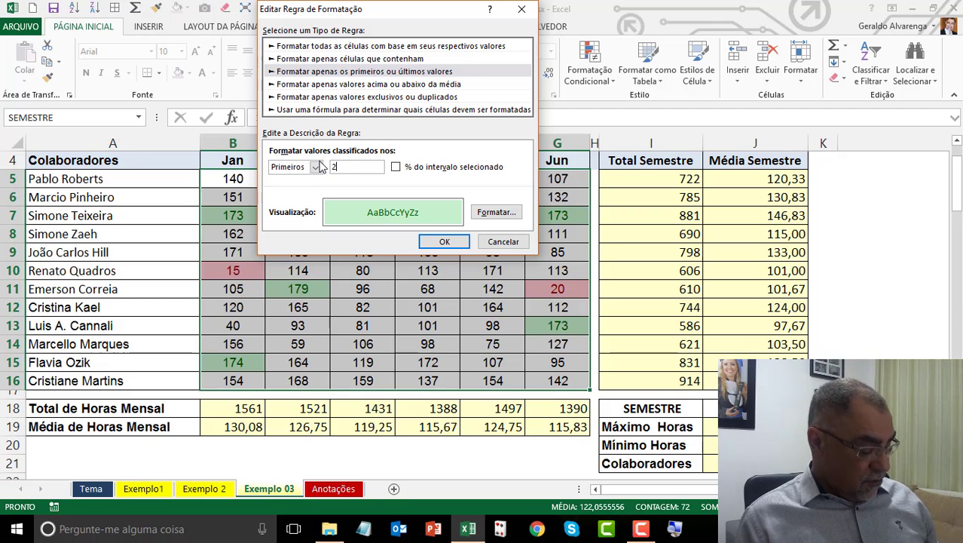
pyautogui.click(445, 242)
pyautogui.click(495, 193)
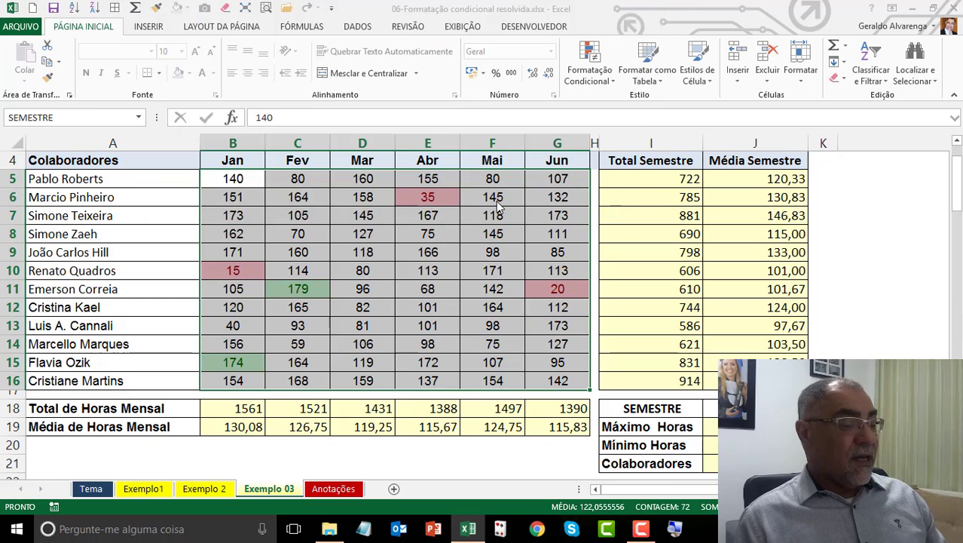
# Compare the green-highlighted cells C11 and B15 with the red-highlighted cells E6, G11 and B10
pyautogui.click(405, 266)
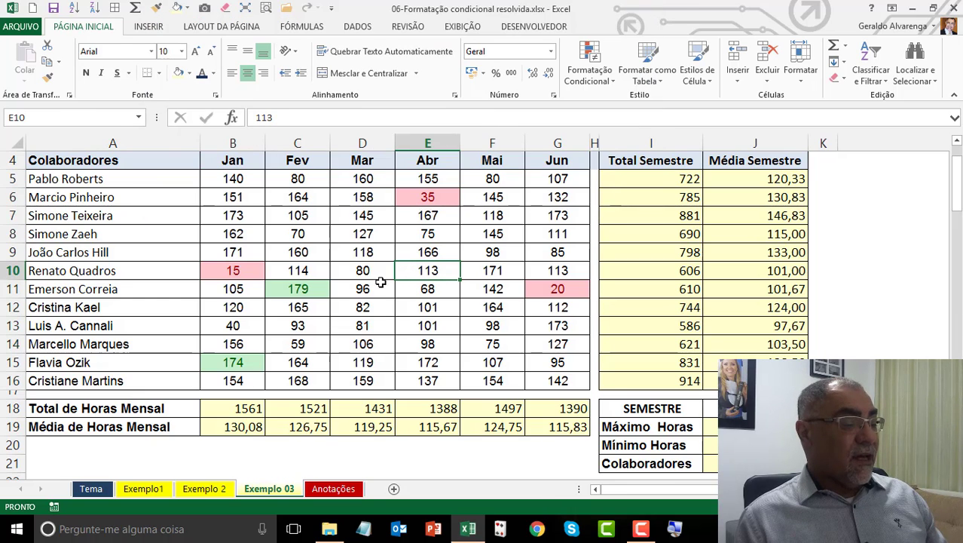
pyautogui.click(301, 292)
pyautogui.keyDown('ctrl'); pyautogui.click(235, 359); pyautogui.keyUp('ctrl')
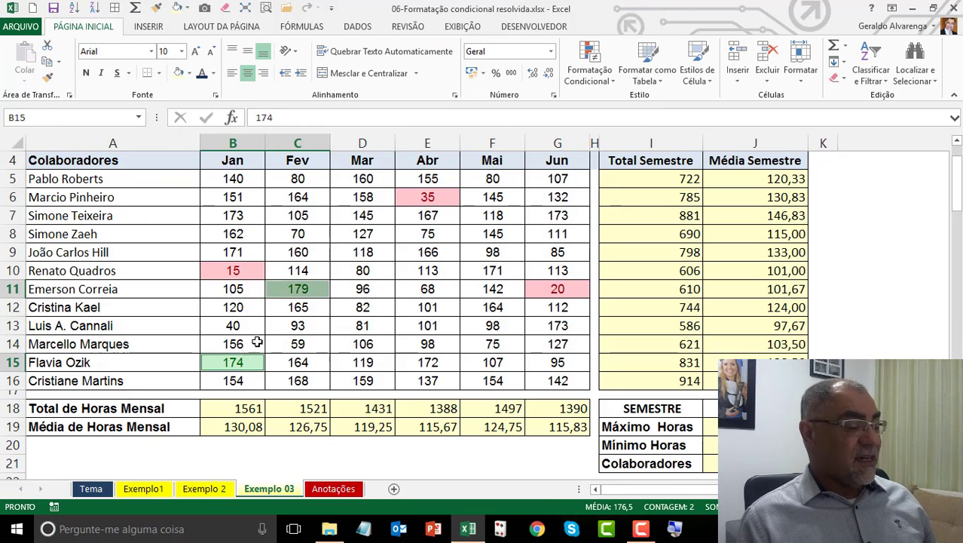
pyautogui.click(241, 363)
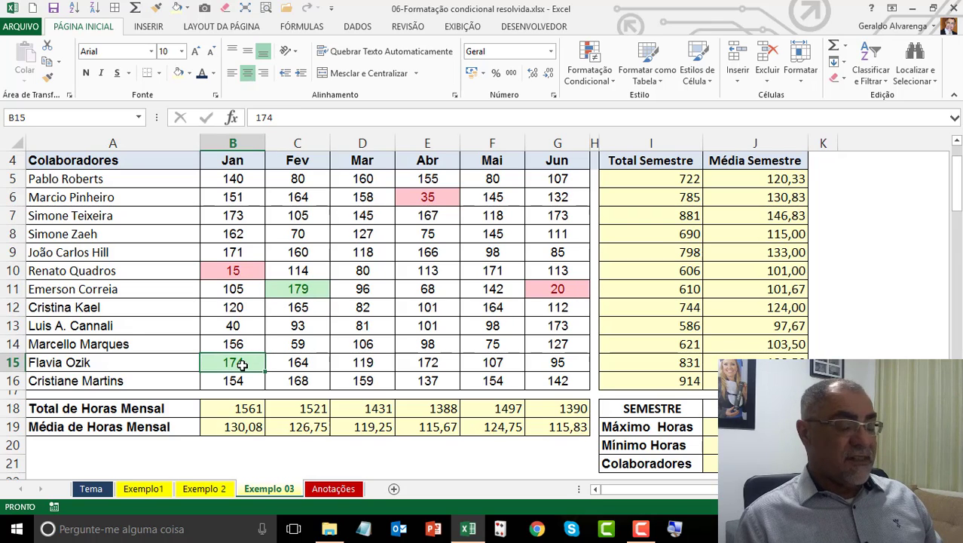
pyautogui.click(430, 198)
pyautogui.click(569, 287)
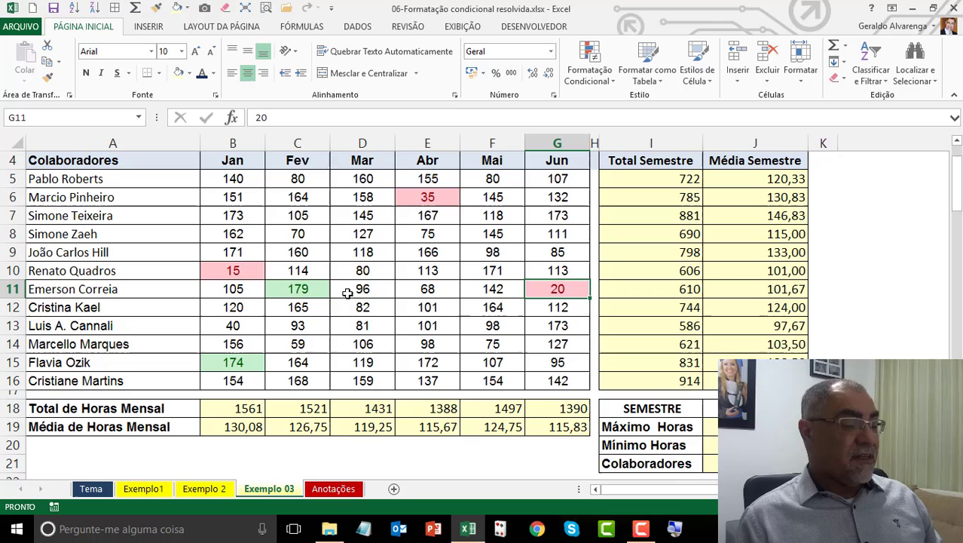
pyautogui.click(239, 269)
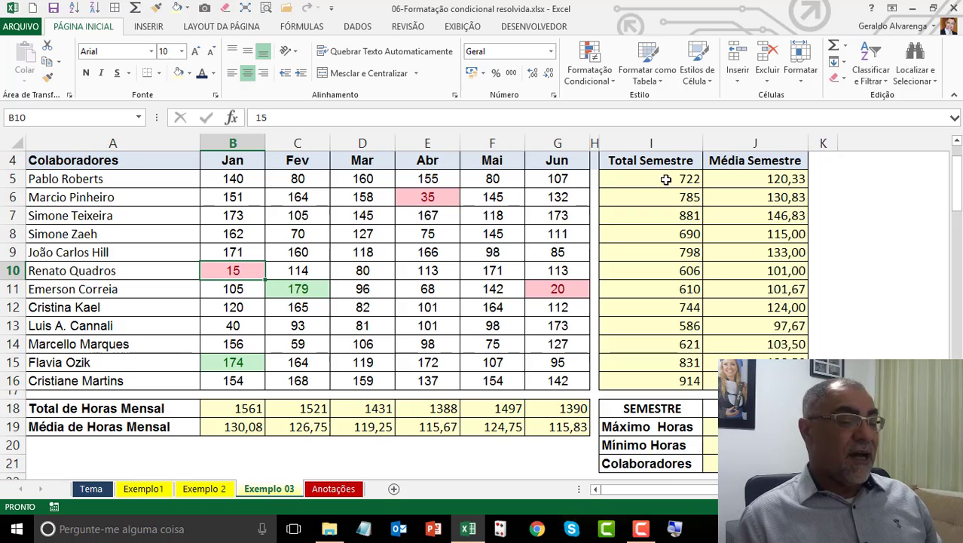
# Apply red gradient-fill data bars to the Total Semestre values in I5:I16
pyautogui.moveTo(666, 180); pyautogui.dragTo(669, 380)
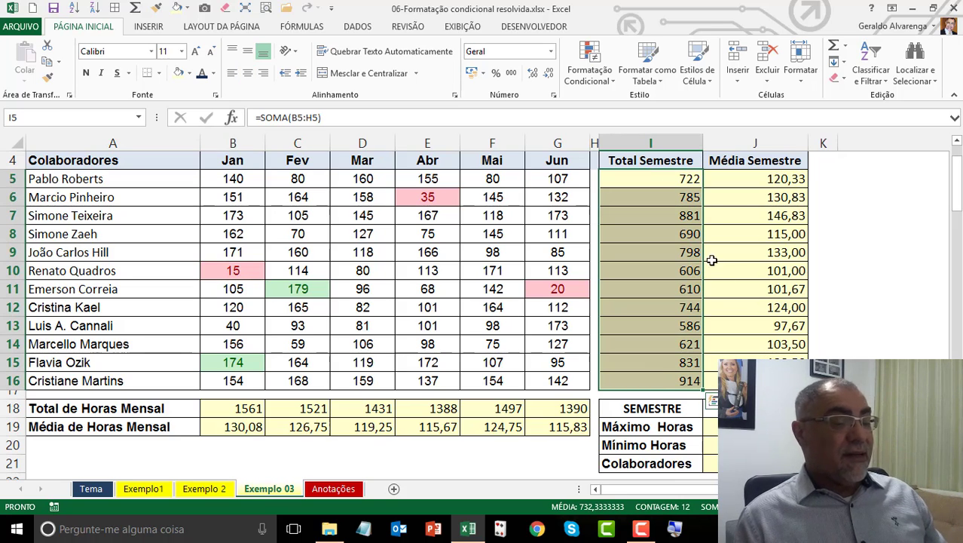
pyautogui.click(606, 88)
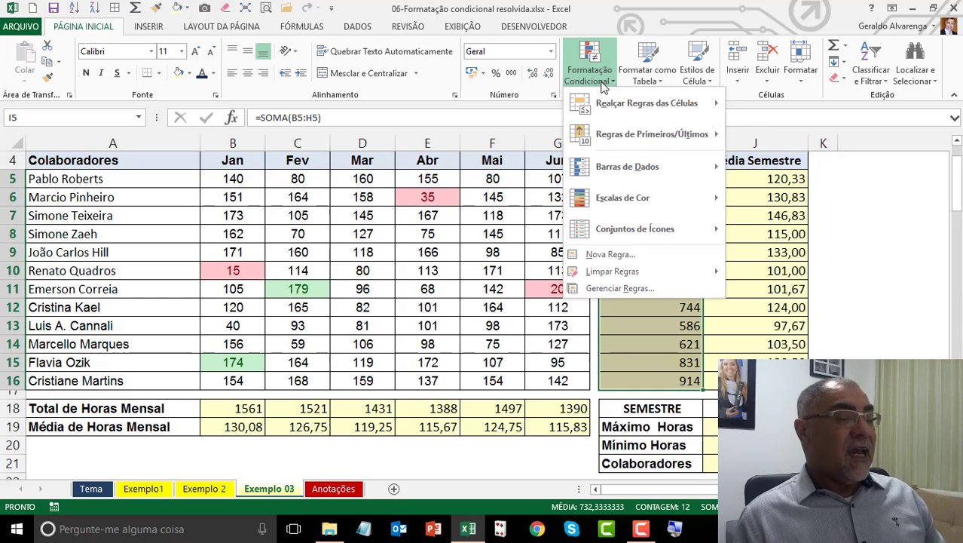
pyautogui.moveTo(614, 171)
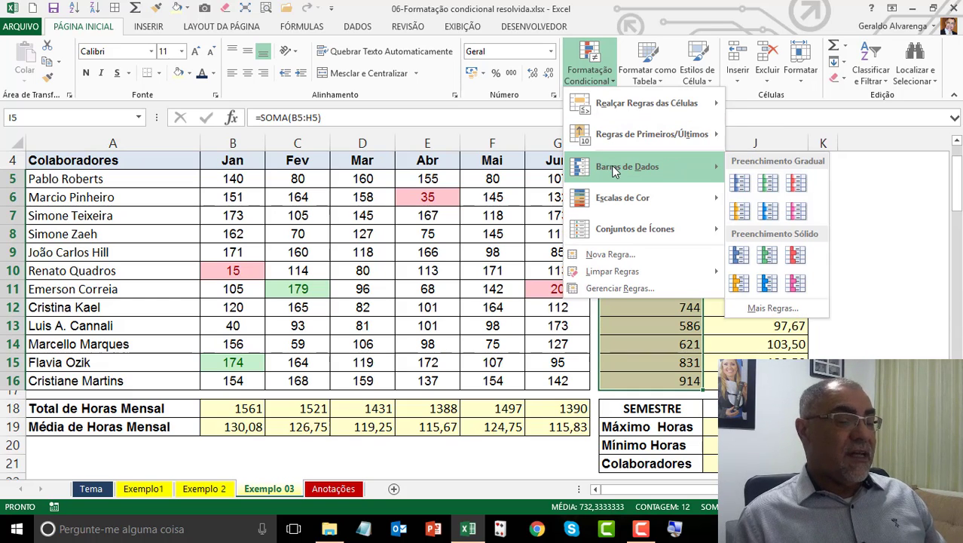
pyautogui.click(796, 183)
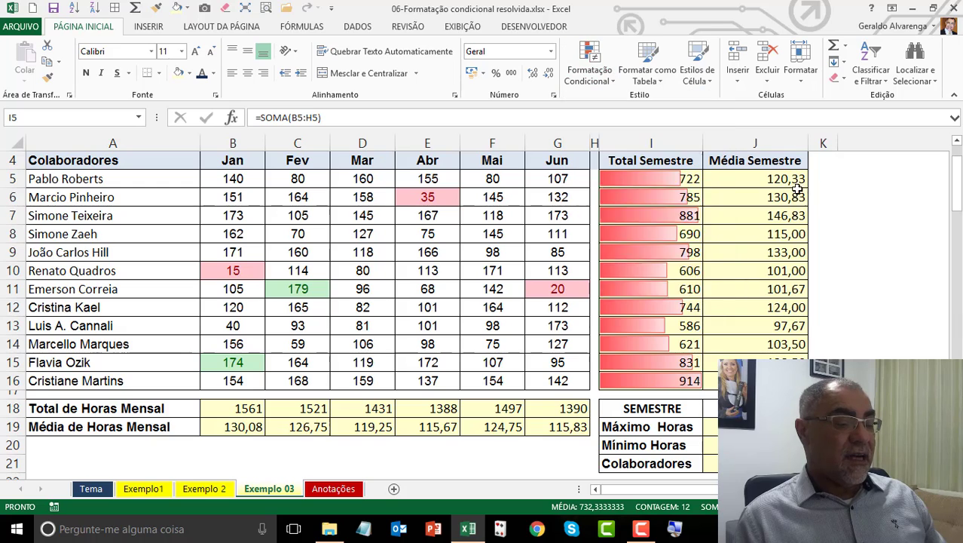
pyautogui.click(773, 251)
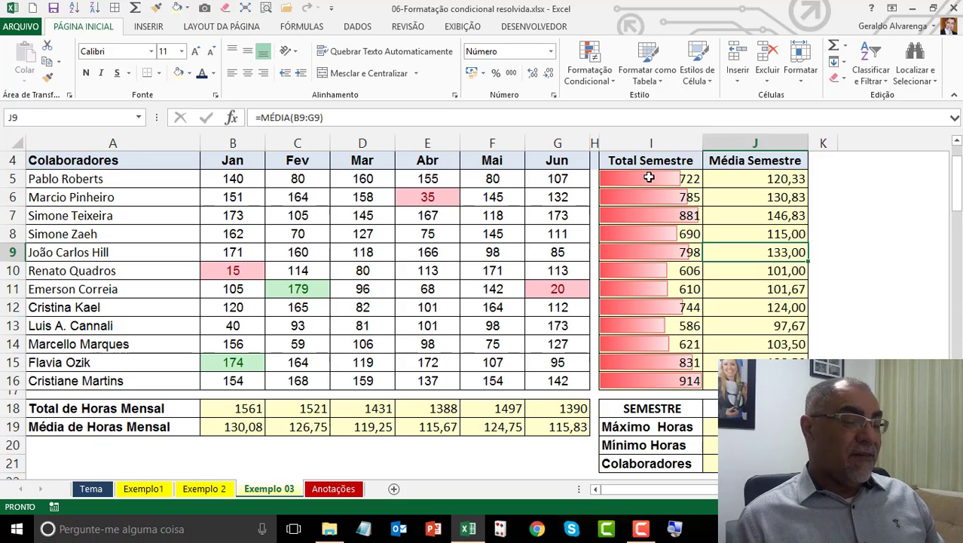
# Preview other data bar styles on the Total Semestre values in I5:I16 and apply the blue gradient fill
pyautogui.moveTo(649, 178); pyautogui.dragTo(677, 379)
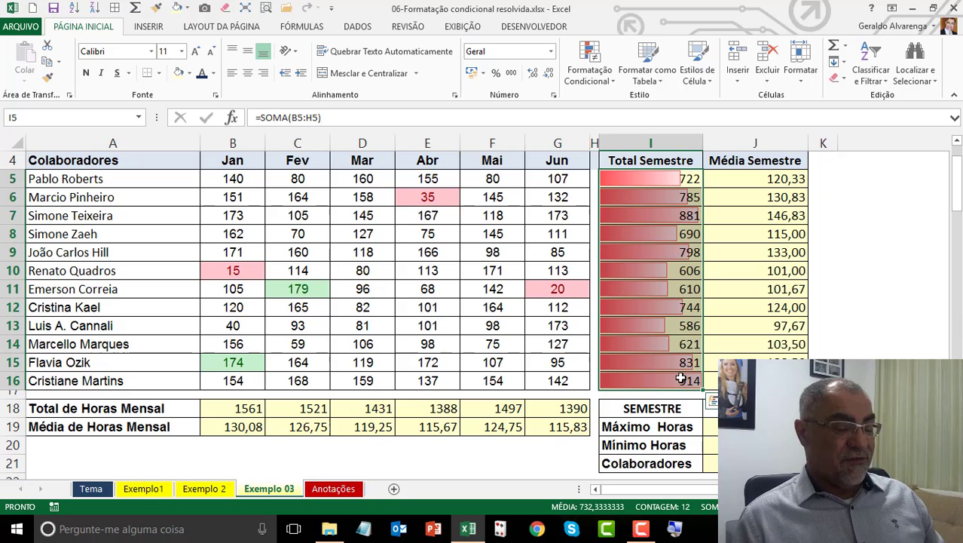
pyautogui.click(606, 78)
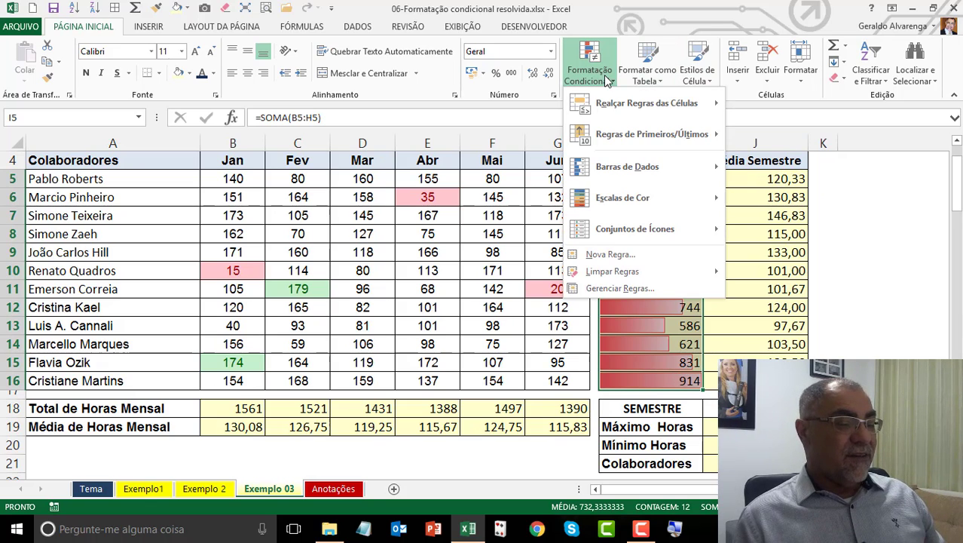
pyautogui.moveTo(617, 174)
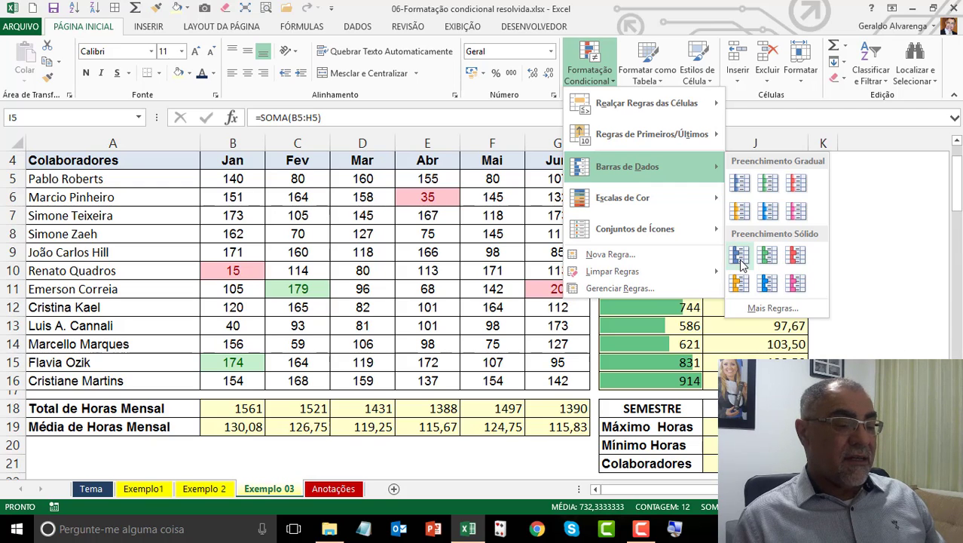
pyautogui.click(740, 183)
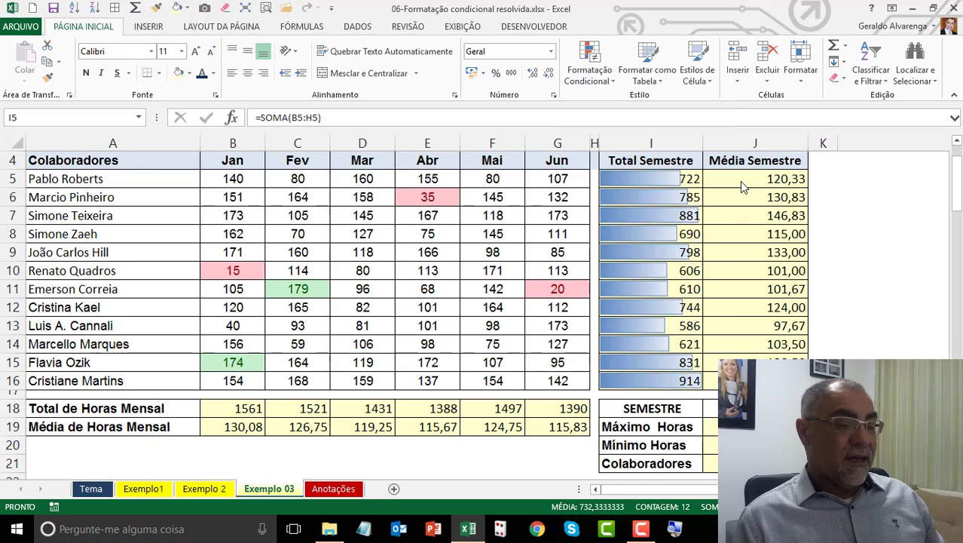
pyautogui.click(694, 231)
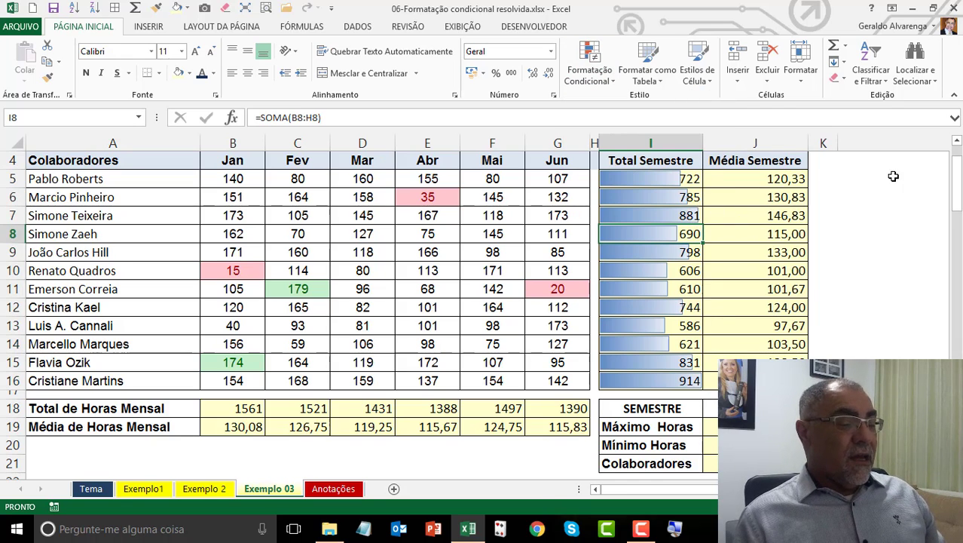
# Review the SEMESTRE hours, the Total Semestre column, the Máximo Horas and Mínimo Horas formulas, and the Colaboradores list
pyautogui.scroll(1, 956, 169)
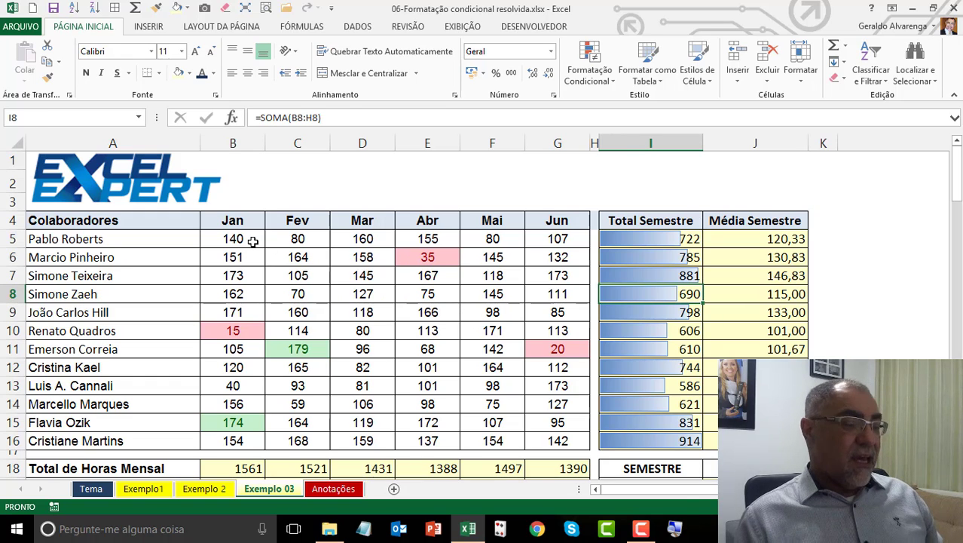
pyautogui.moveTo(248, 241); pyautogui.dragTo(556, 444)
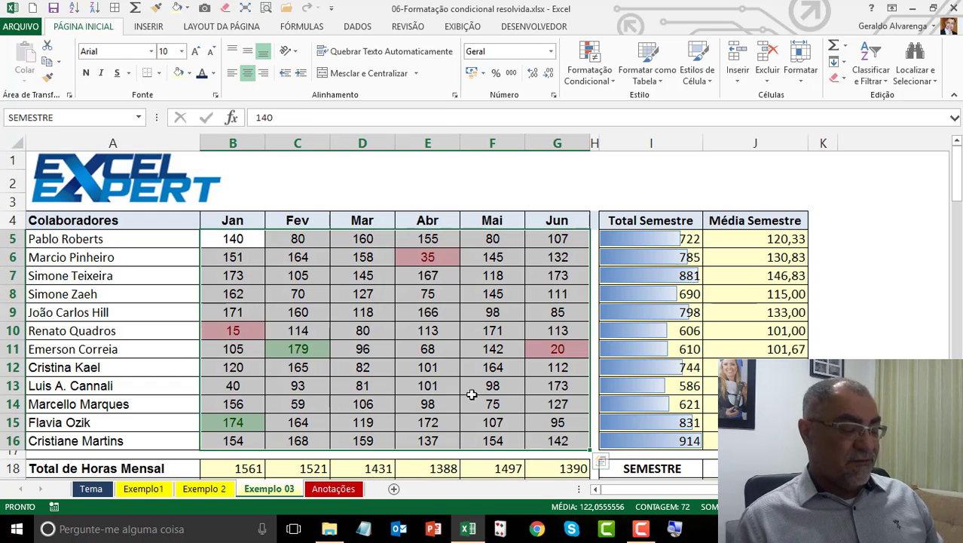
pyautogui.moveTo(641, 238); pyautogui.dragTo(634, 444)
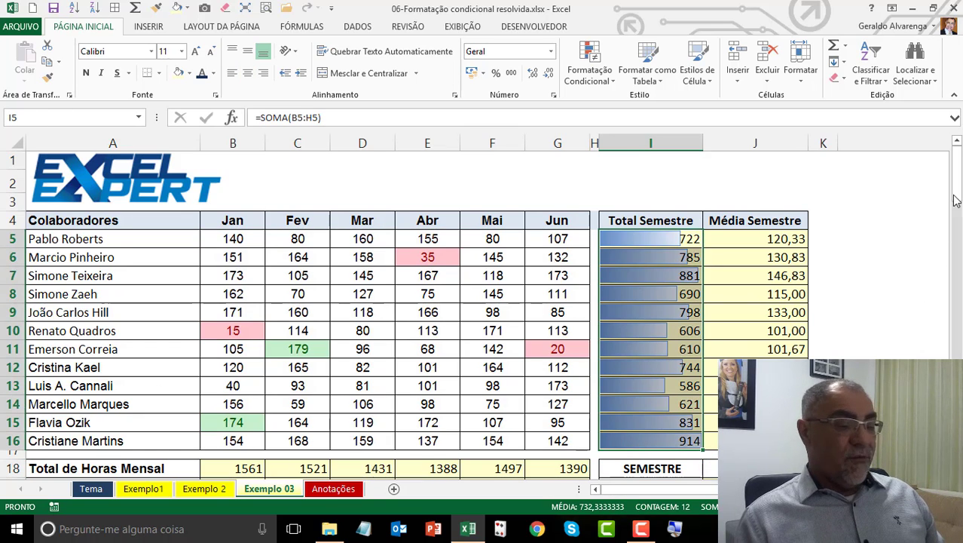
pyautogui.moveTo(956, 188); pyautogui.dragTo(960, 252)
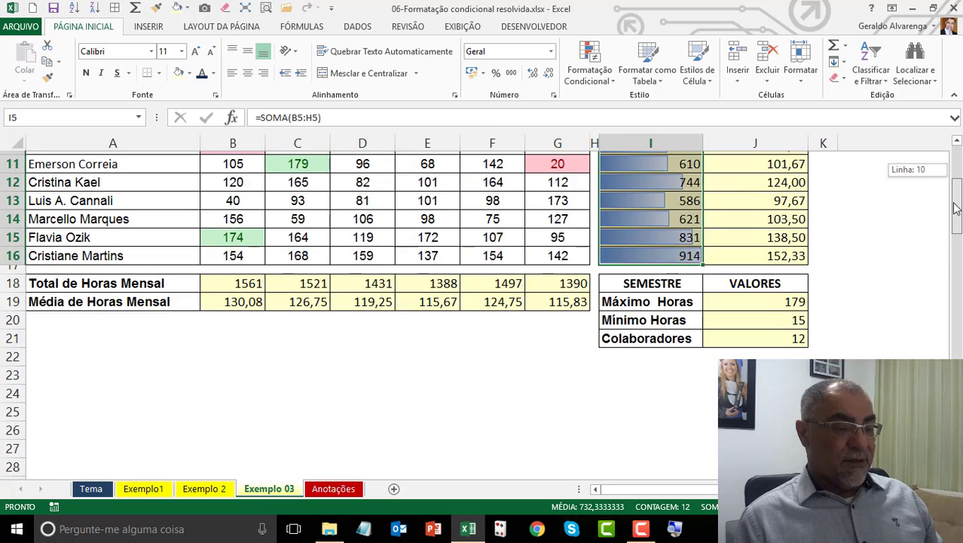
pyautogui.moveTo(779, 298); pyautogui.dragTo(776, 320)
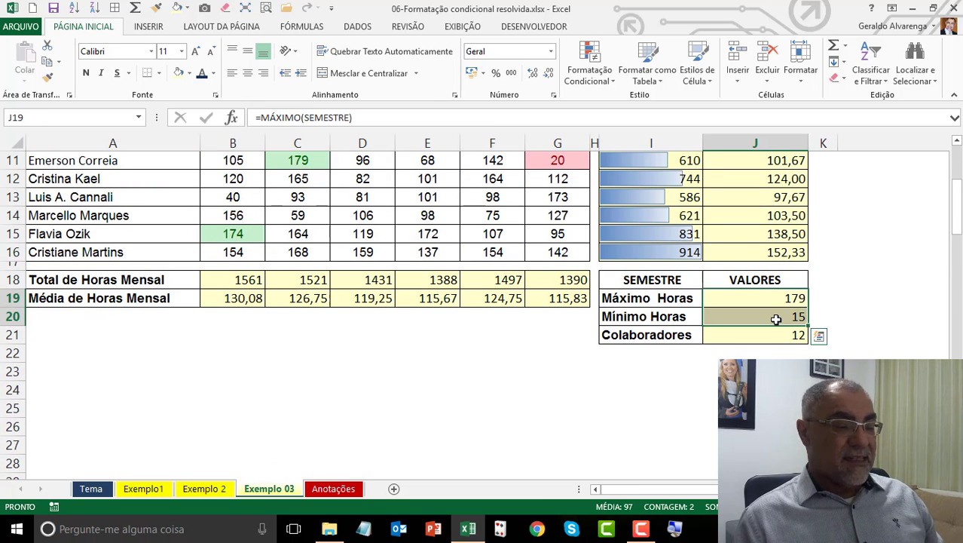
pyautogui.click(771, 299)
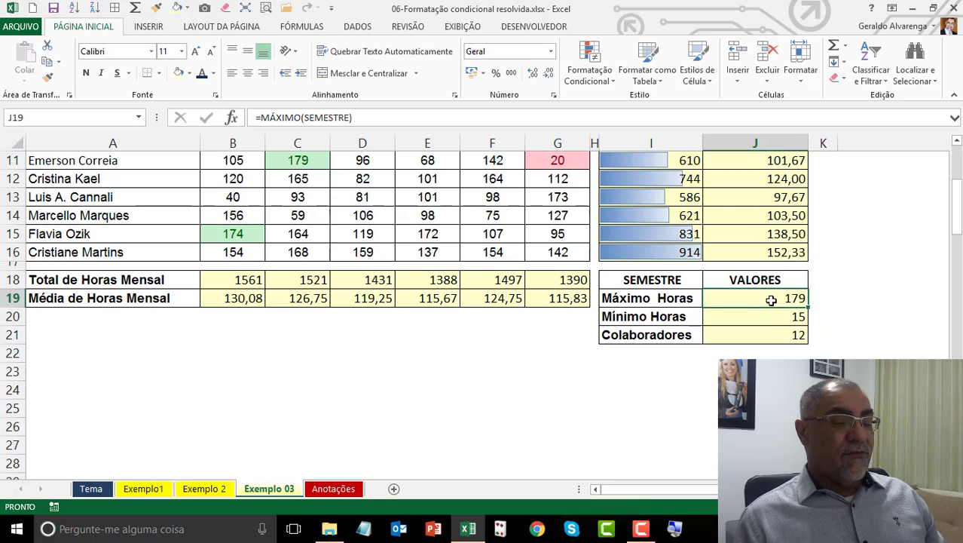
pyautogui.click(768, 322)
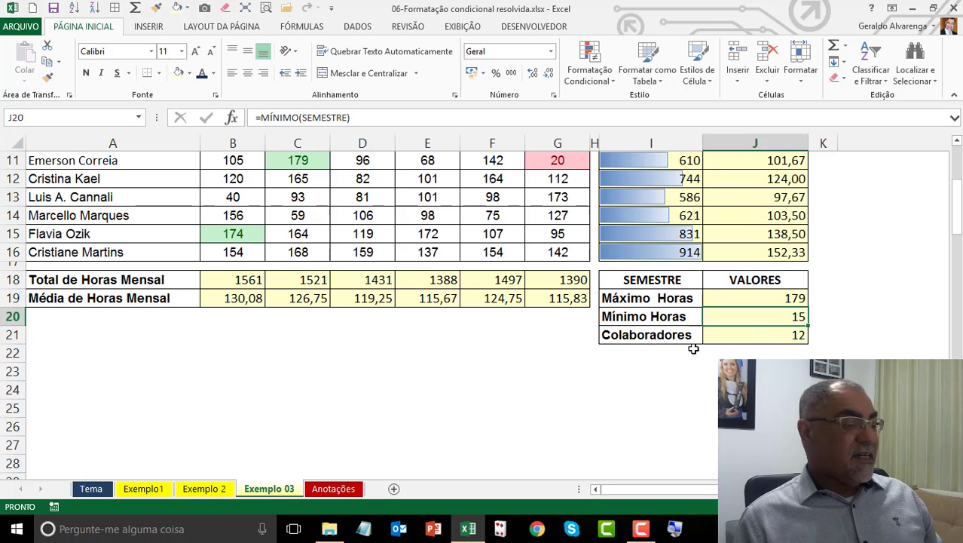
pyautogui.moveTo(956, 227); pyautogui.dragTo(955, 178)
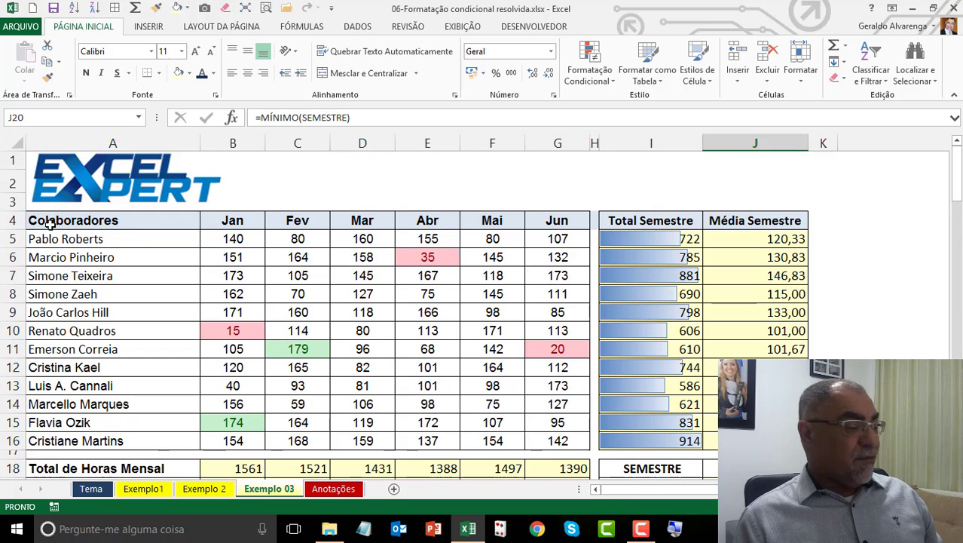
pyautogui.moveTo(65, 239); pyautogui.dragTo(71, 436)
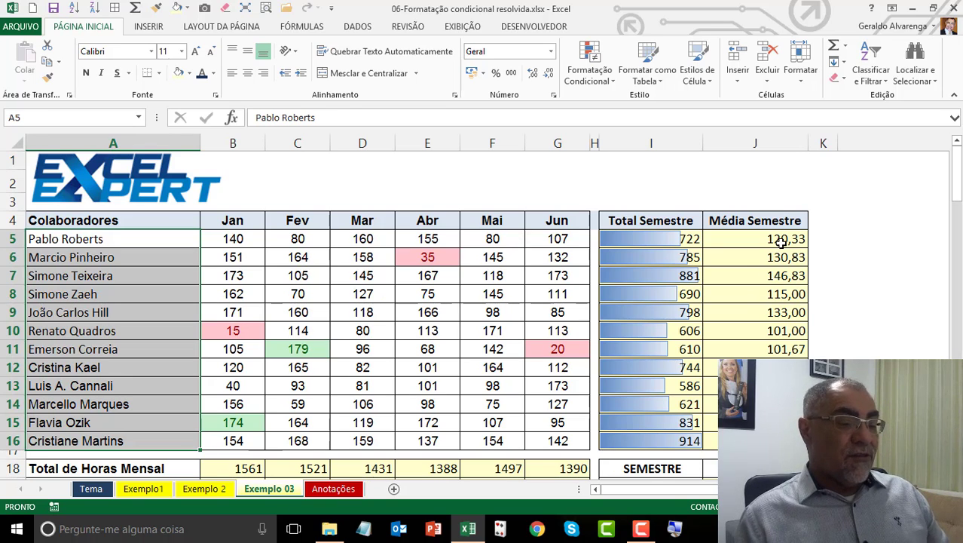
# Apply the rimmed three-traffic-light icon set to the Média Semestre values in J5:J16
pyautogui.moveTo(781, 241); pyautogui.dragTo(782, 441)
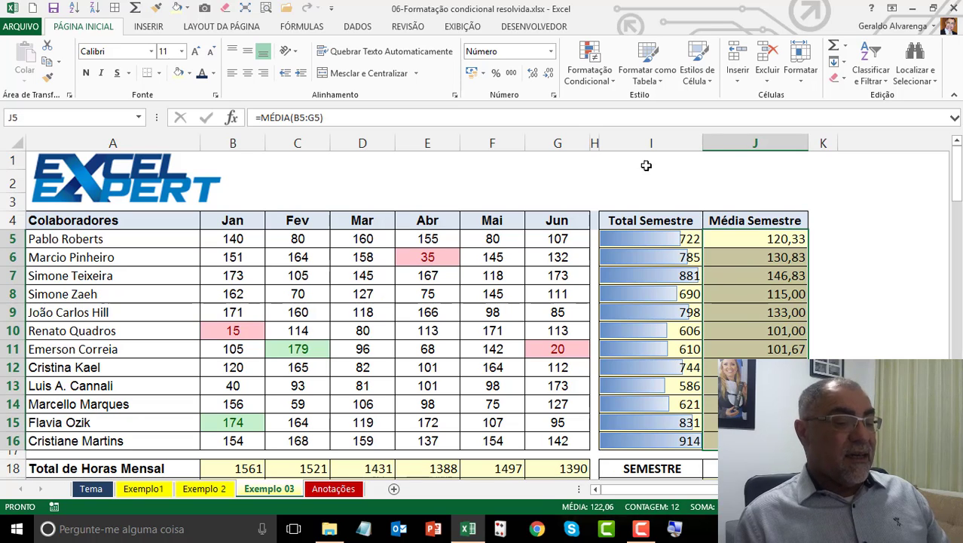
pyautogui.click(585, 74)
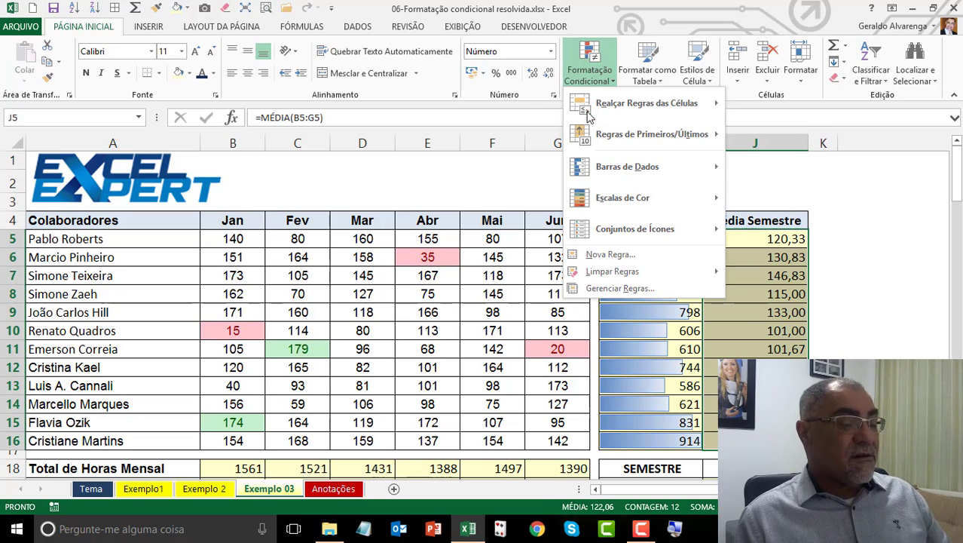
pyautogui.moveTo(661, 228)
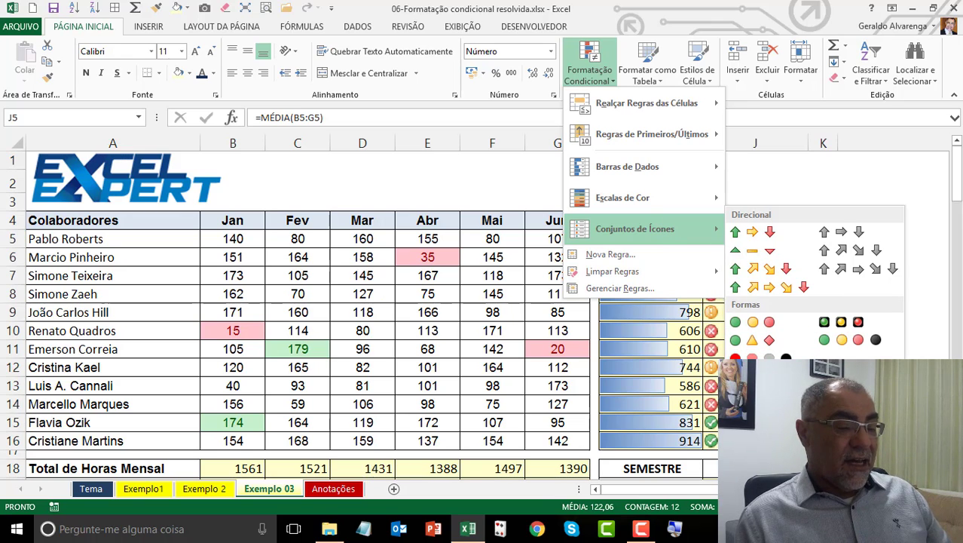
pyautogui.click(841, 322)
pyautogui.click(883, 295)
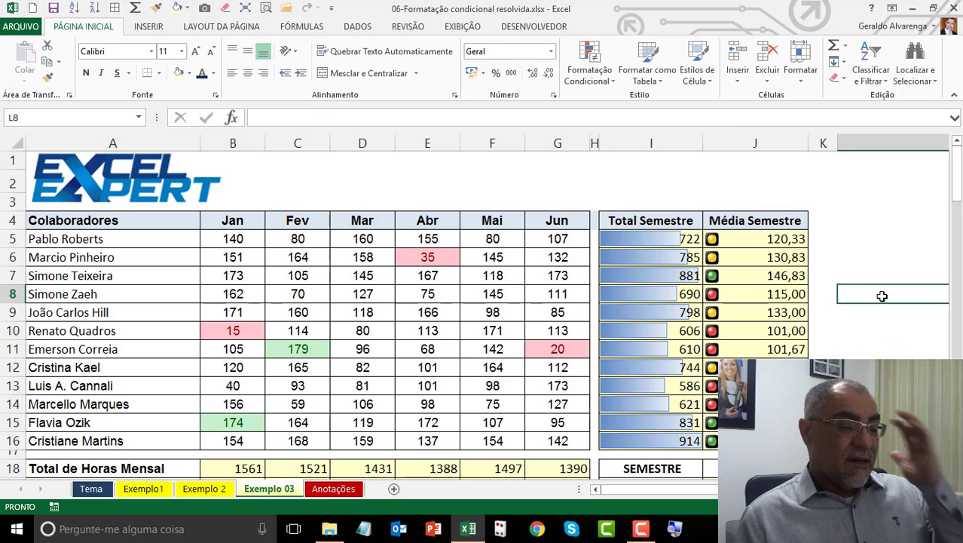
# Examine which traffic-light colours the Média Semestre averages in rows 5 to 9 received
pyautogui.click(778, 273)
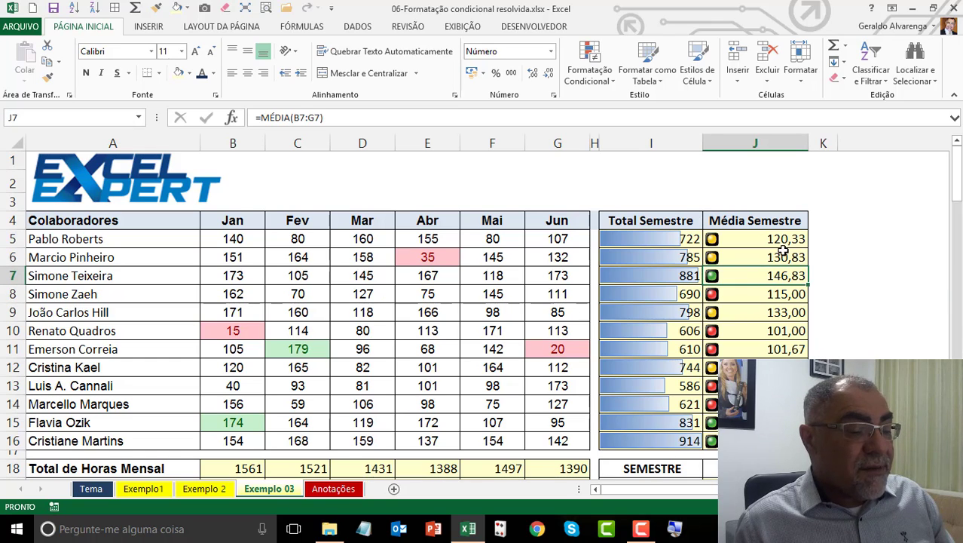
pyautogui.click(794, 295)
pyautogui.click(781, 314)
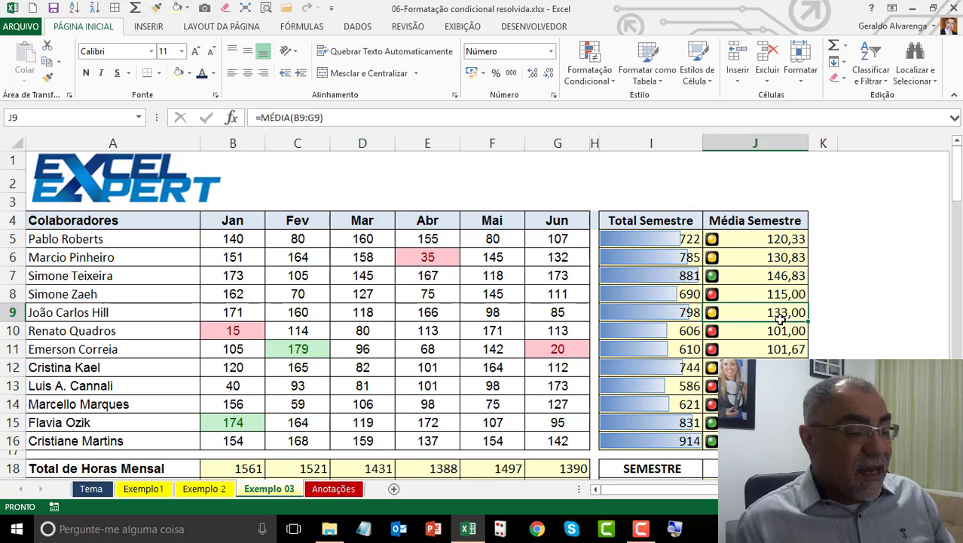
pyautogui.click(758, 241)
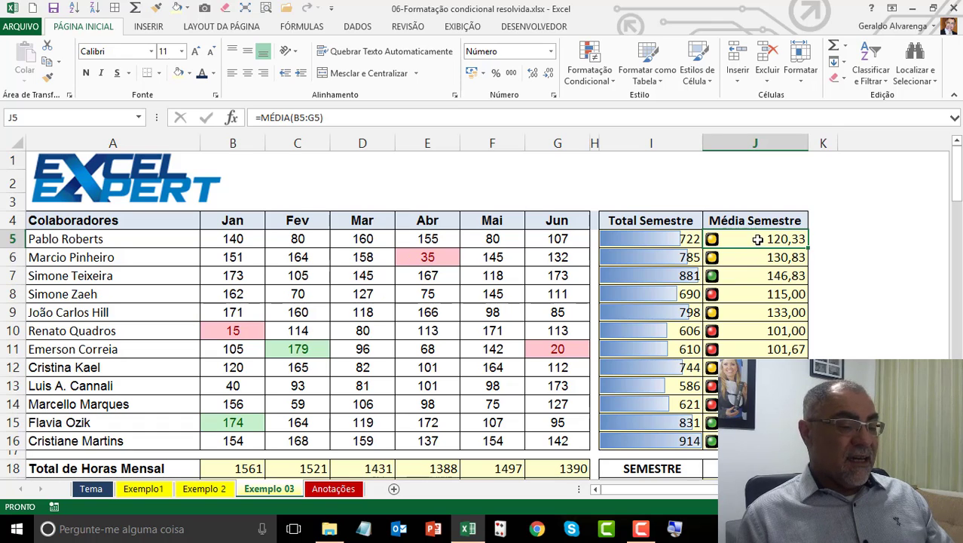
pyautogui.click(595, 142)
pyautogui.moveTo(739, 232); pyautogui.dragTo(738, 227)
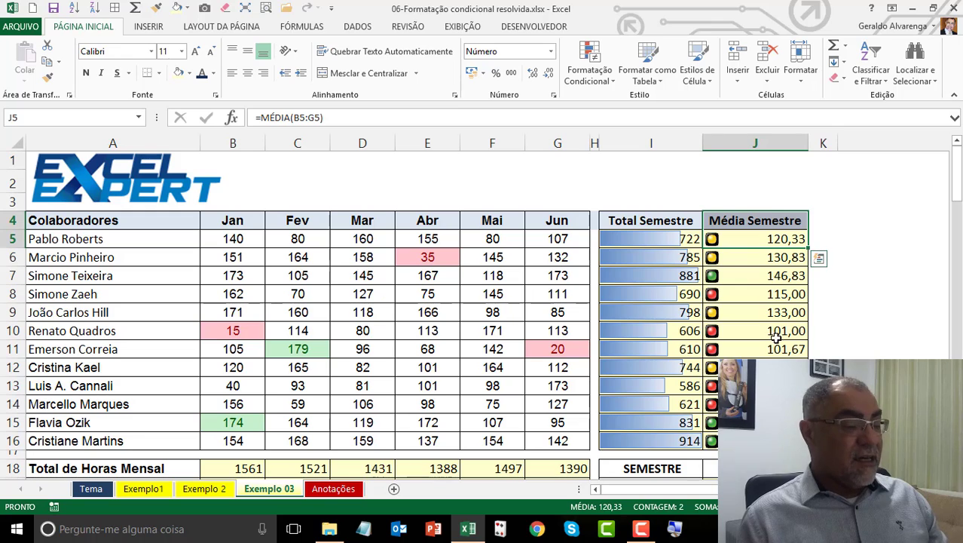
pyautogui.click(757, 257)
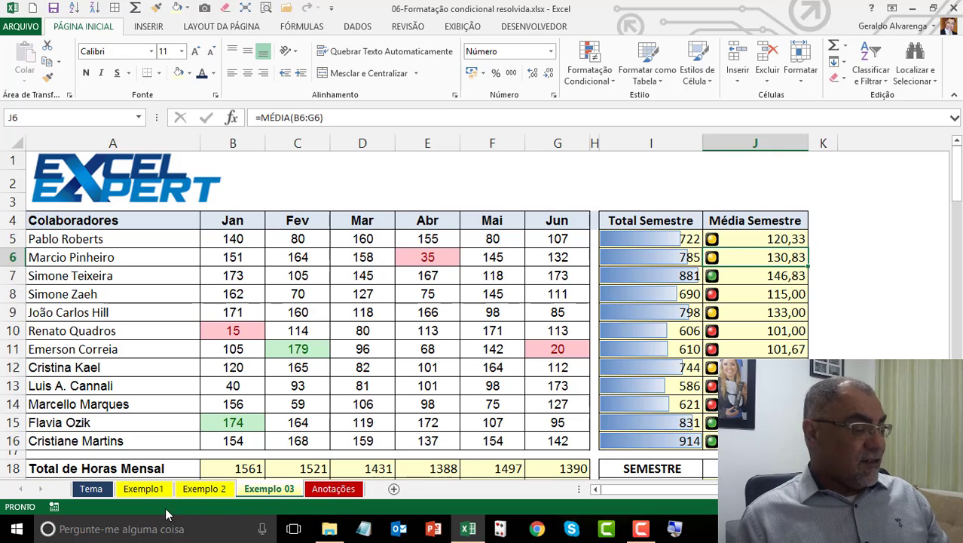
# Review the conditional formatting on the Exemplo1 and Exemplo 2 sheets and return to Exemplo 03
pyautogui.click(141, 489)
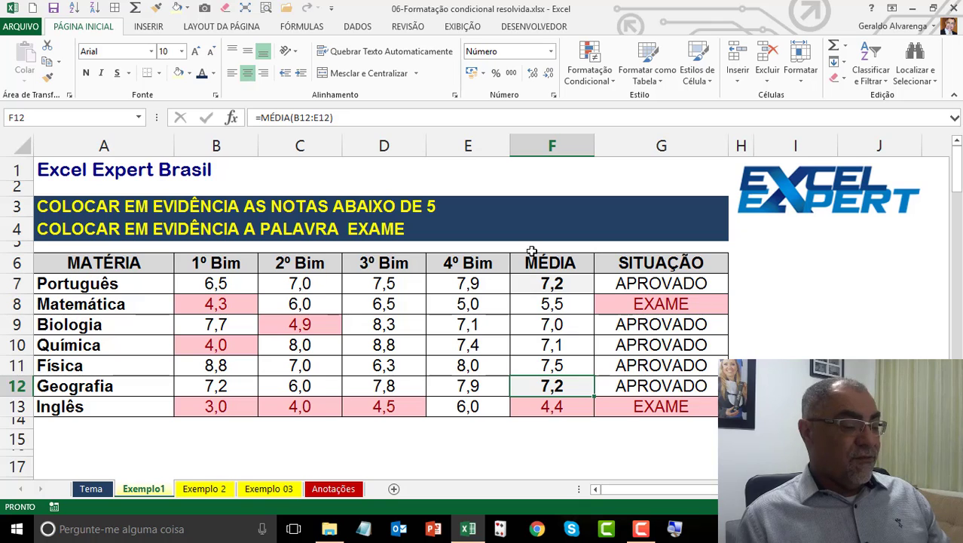
pyautogui.click(223, 490)
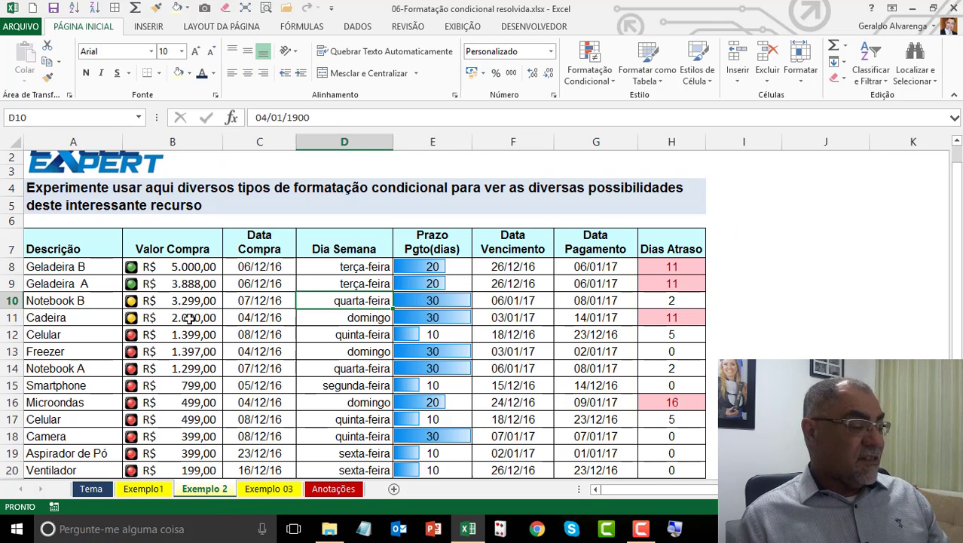
pyautogui.click(267, 490)
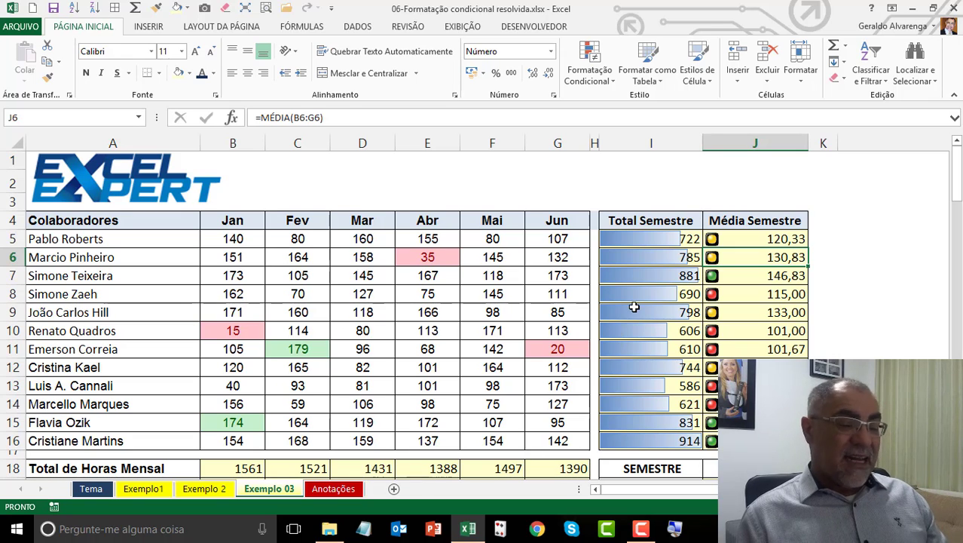
# Open the Anotações sheet and zoom out to fit more of the notes
pyautogui.click(334, 490)
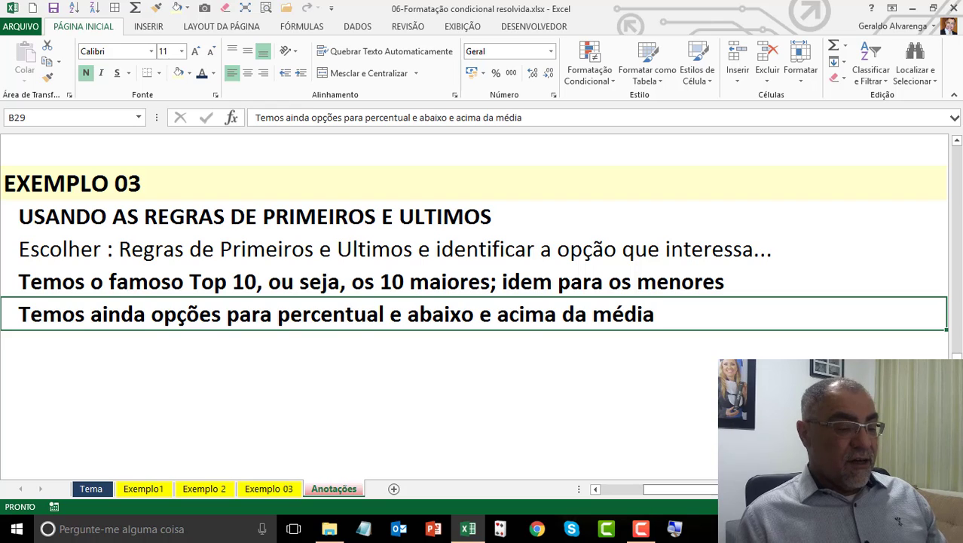
pyautogui.click(837, 507)
pyautogui.click(836, 506)
pyautogui.click(837, 507)
pyautogui.click(837, 506)
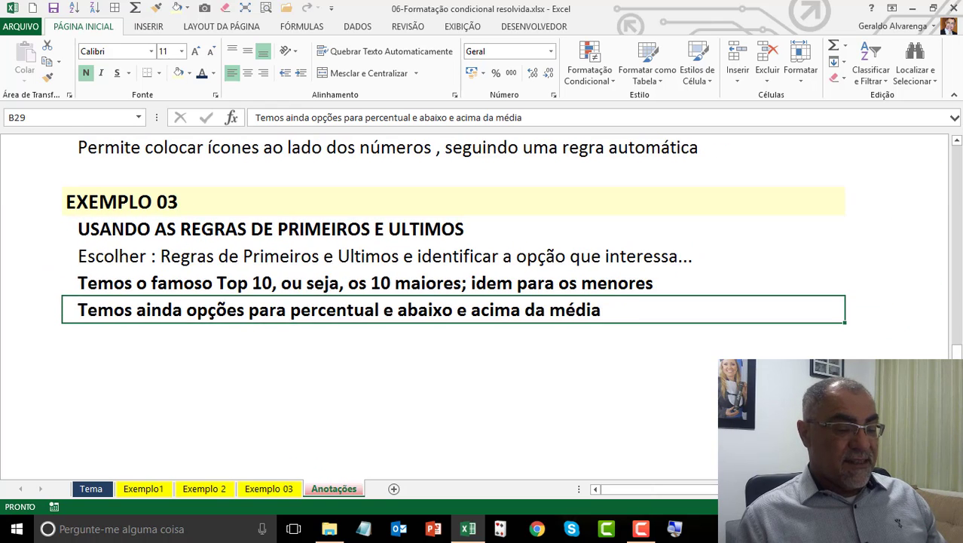
pyautogui.click(837, 507)
# View the Anotações sheet in page break preview and page layout, and return it to normal view
pyautogui.click(805, 507)
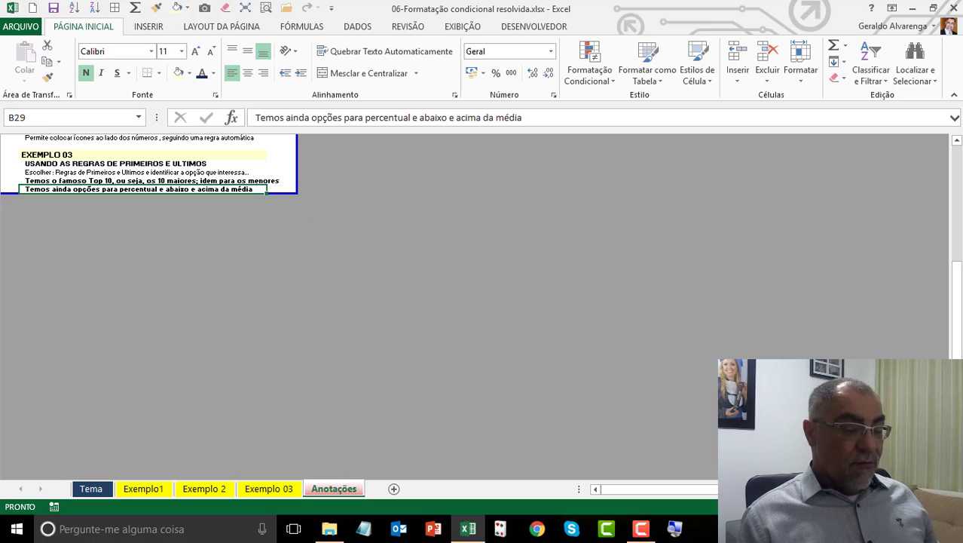
pyautogui.click(784, 507)
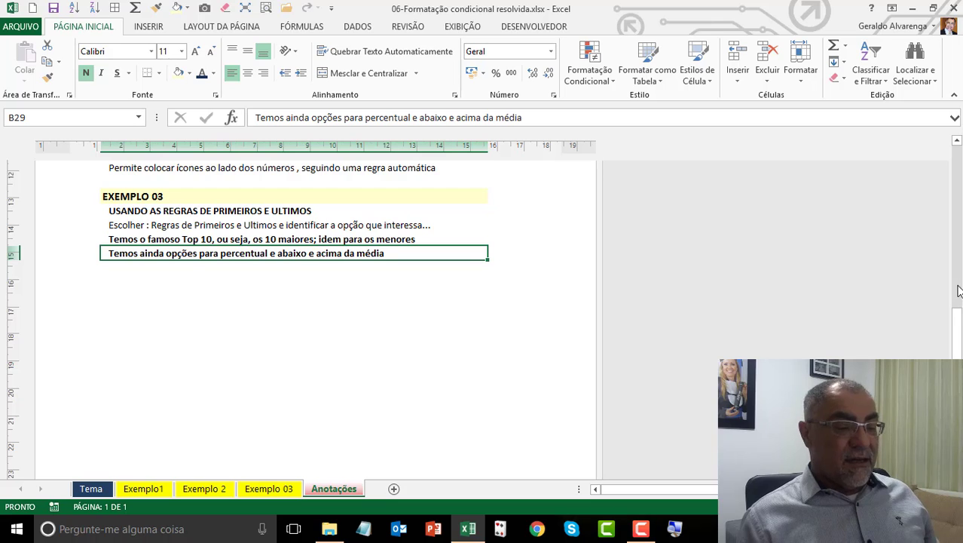
pyautogui.moveTo(959, 292); pyautogui.dragTo(958, 226)
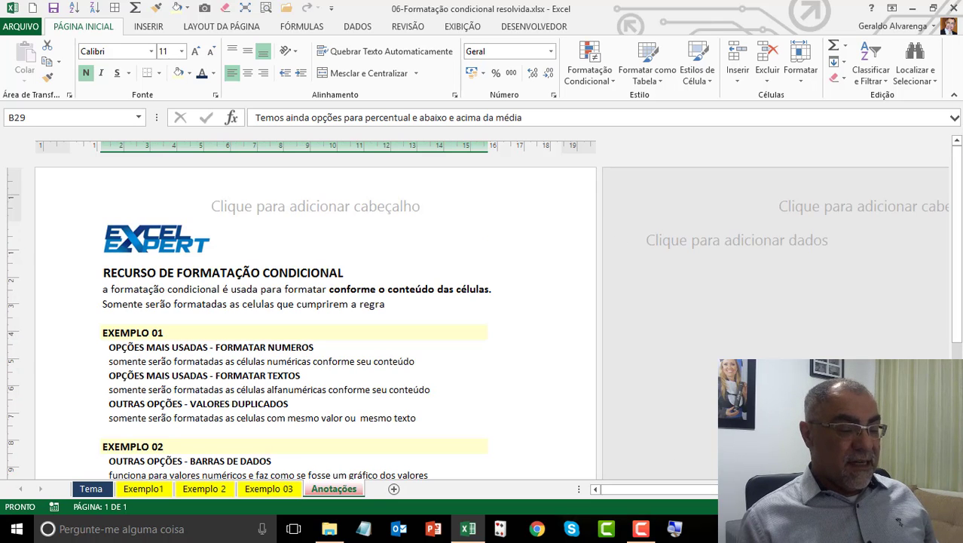
pyautogui.click(763, 507)
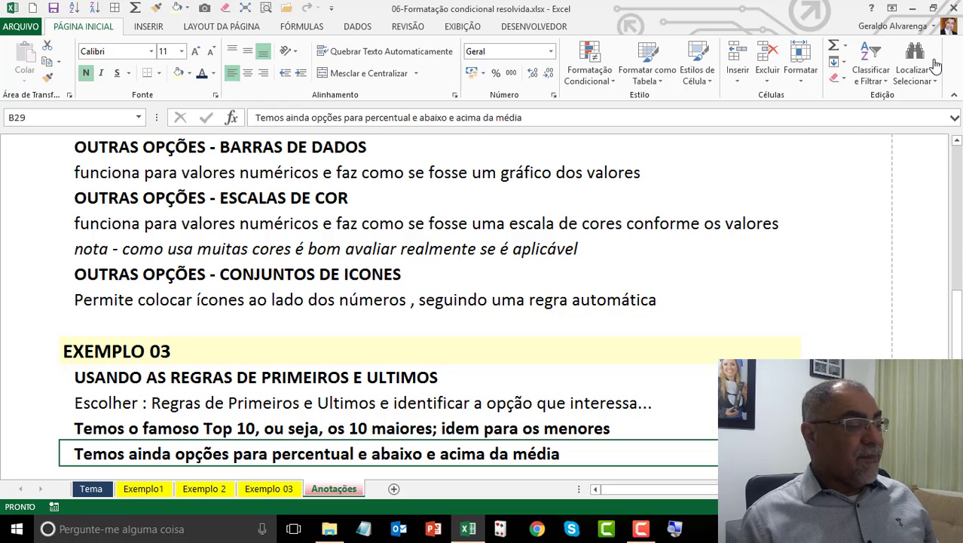
# Read the notes' heading RECURSO DE FORMATAÇÃO CONDICIONAL in B4 and its explanation in B5:B6
pyautogui.click(961, 167)
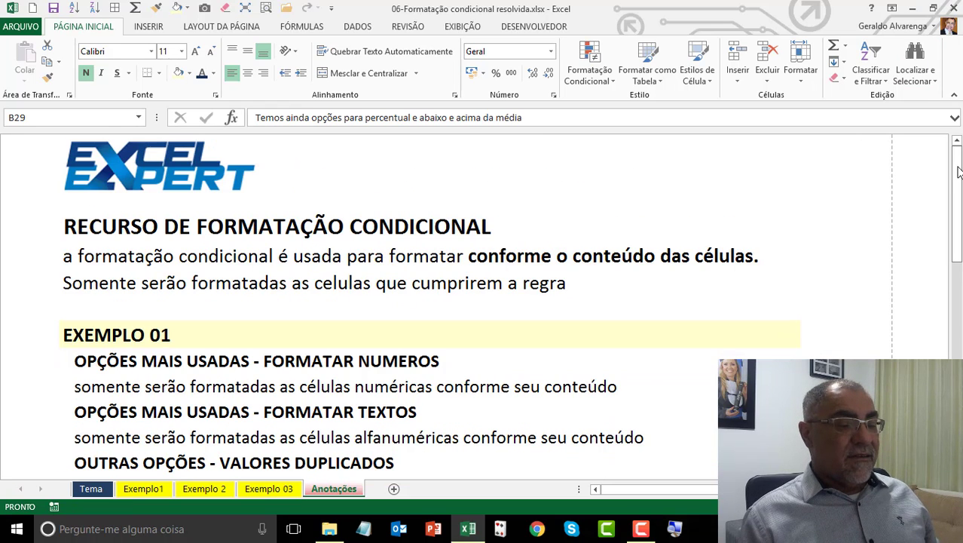
pyautogui.click(380, 225)
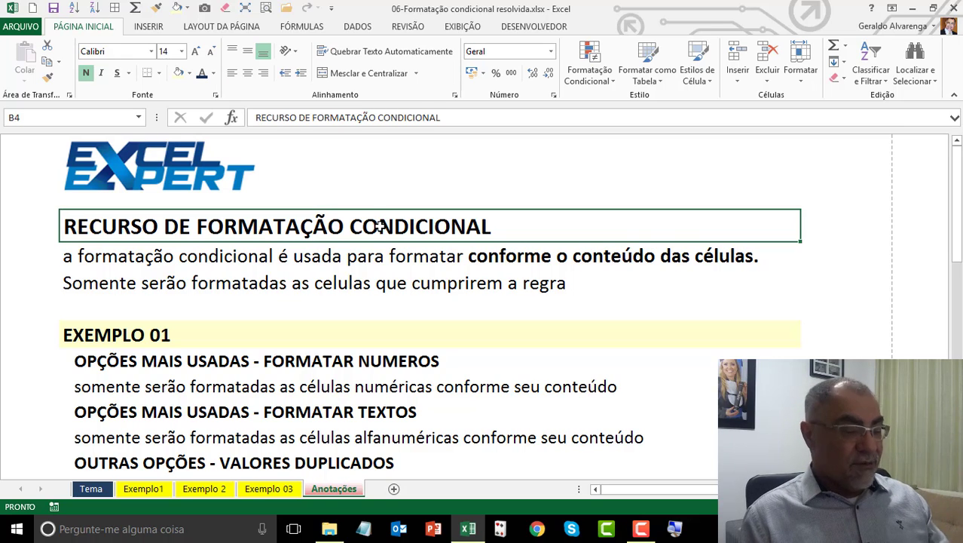
pyautogui.click(399, 261)
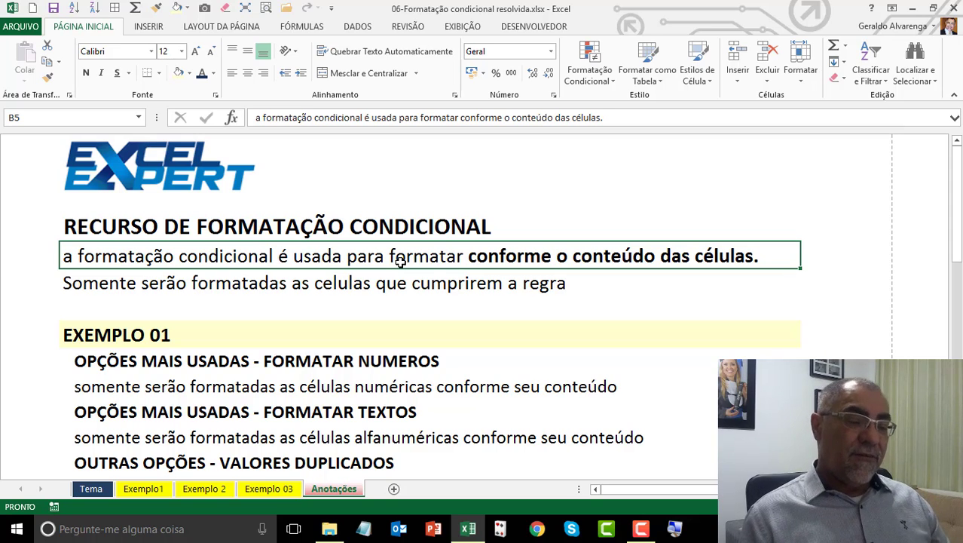
pyautogui.moveTo(421, 284); pyautogui.dragTo(430, 259)
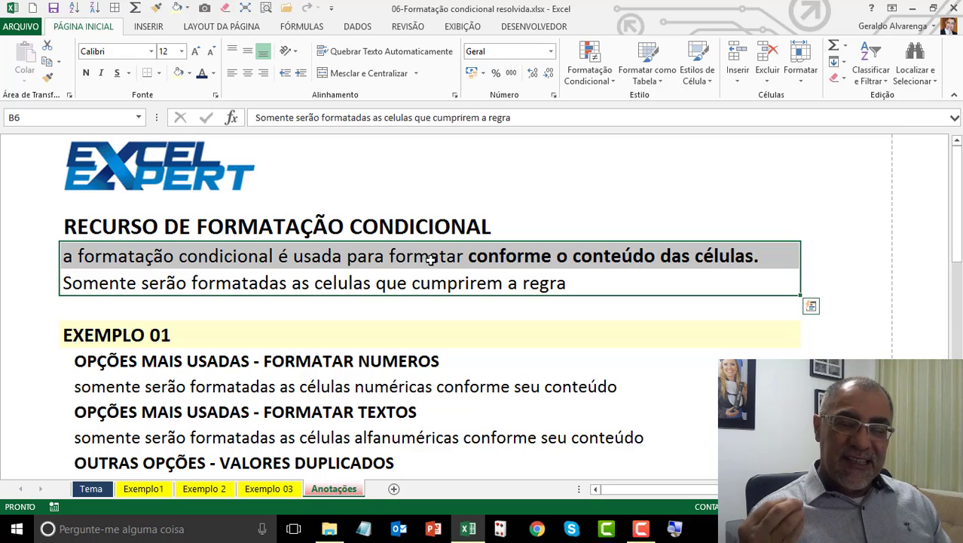
pyautogui.click(435, 255)
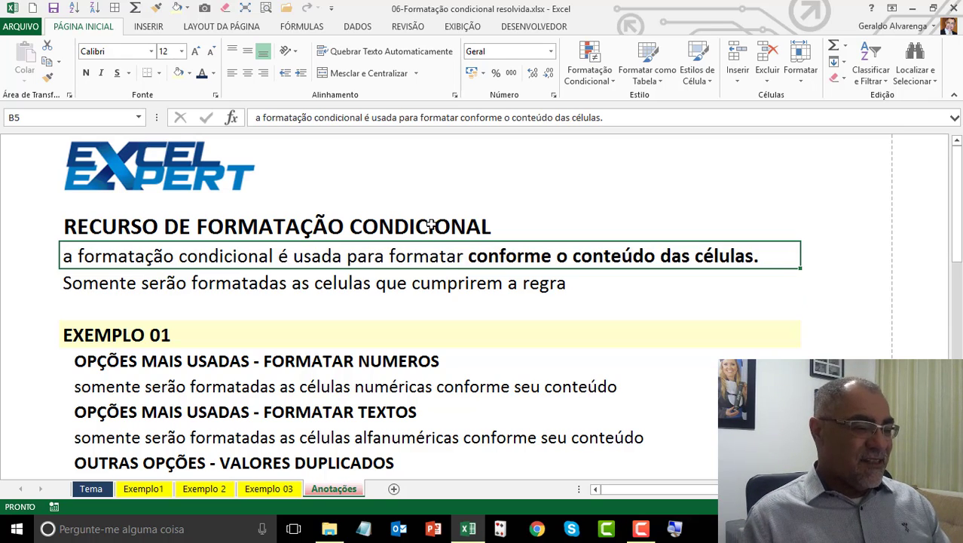
pyautogui.click(432, 221)
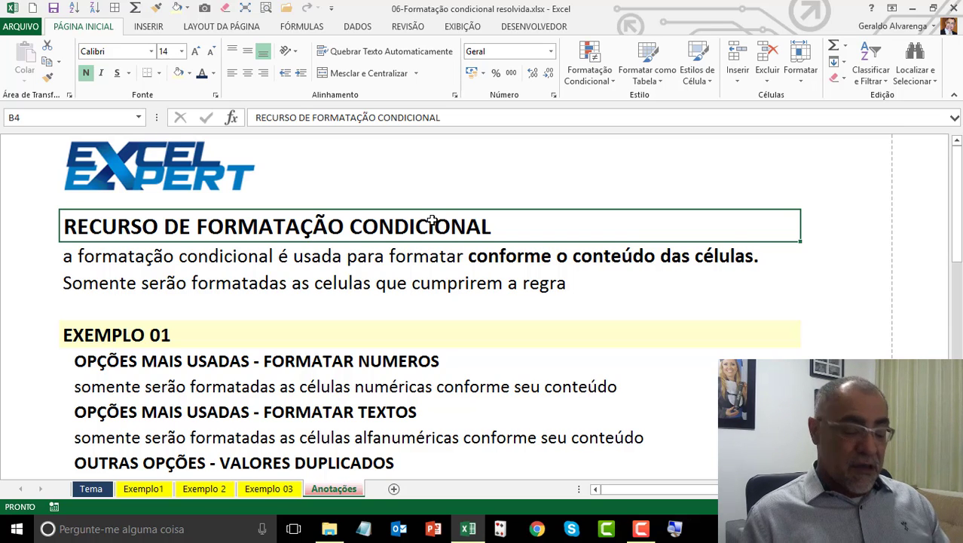